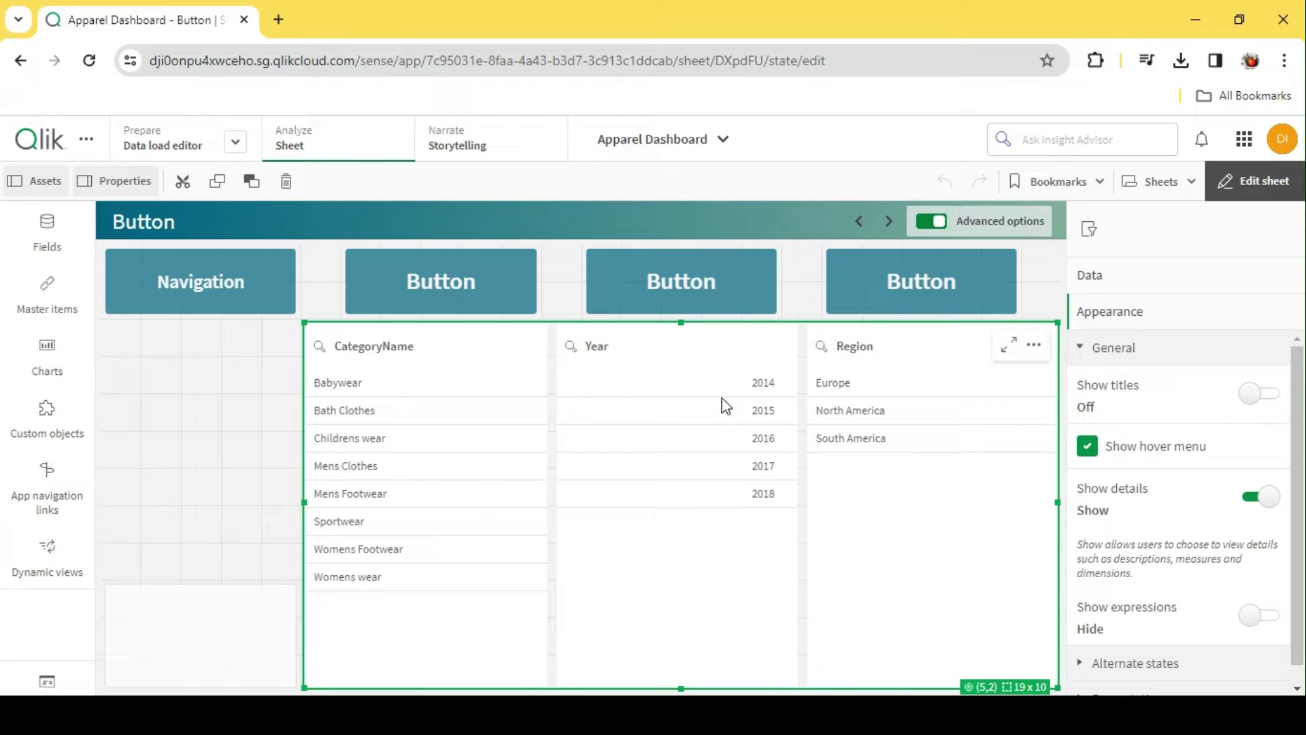
- Inspect the Navigation button's actions and navigation settings, including its website URL
right_click(267, 301)
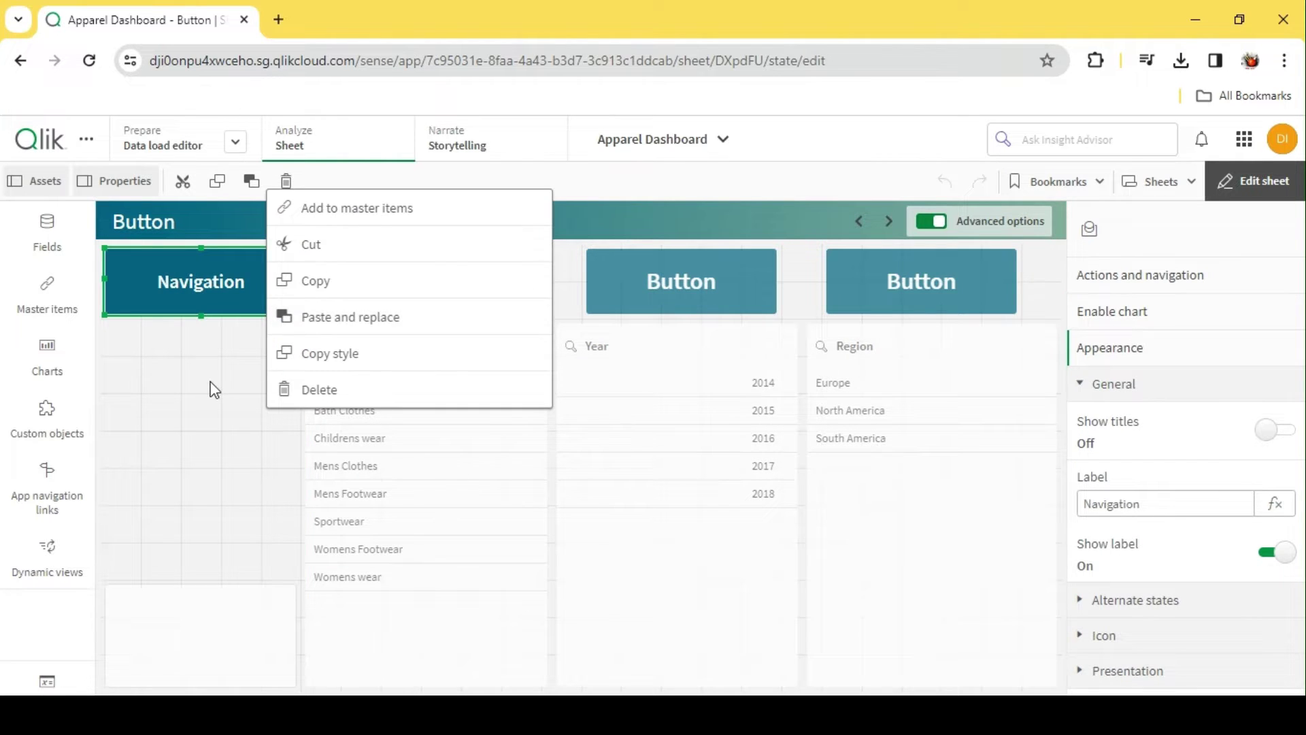
left_click(213, 383)
right_click(263, 313)
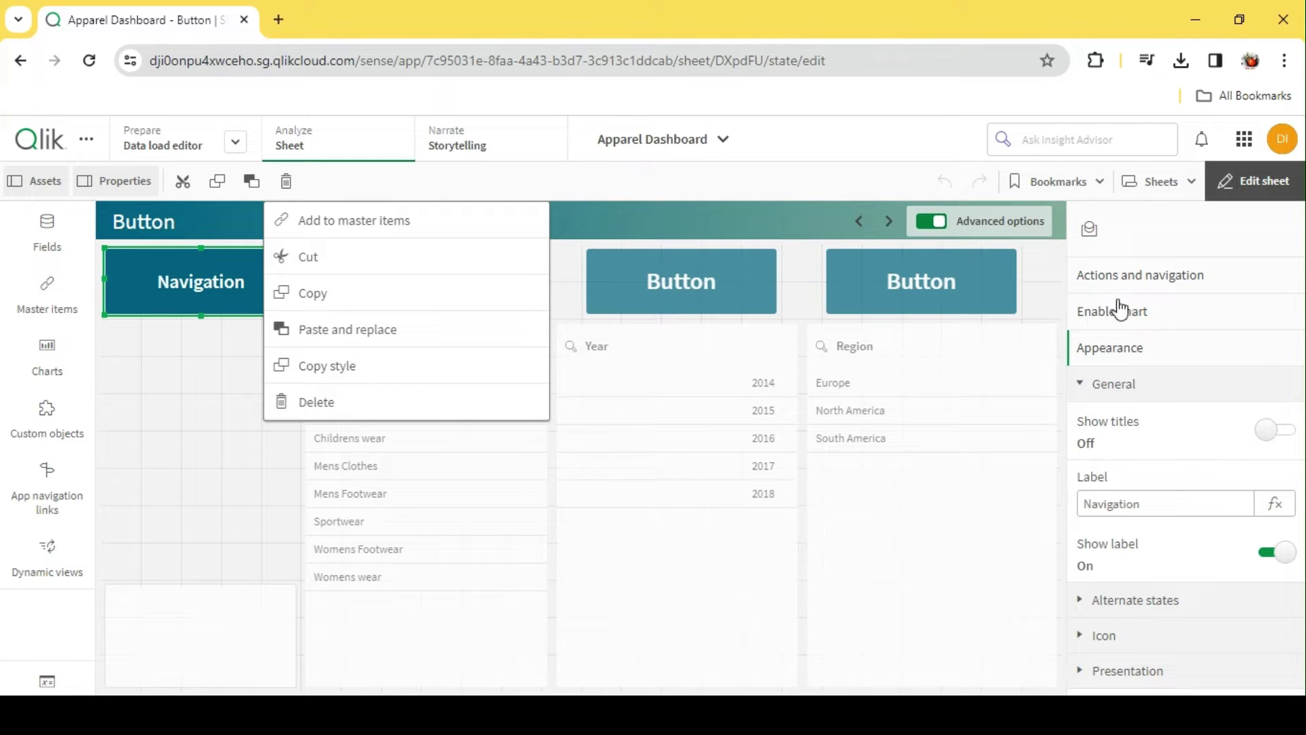
left_click(1136, 281)
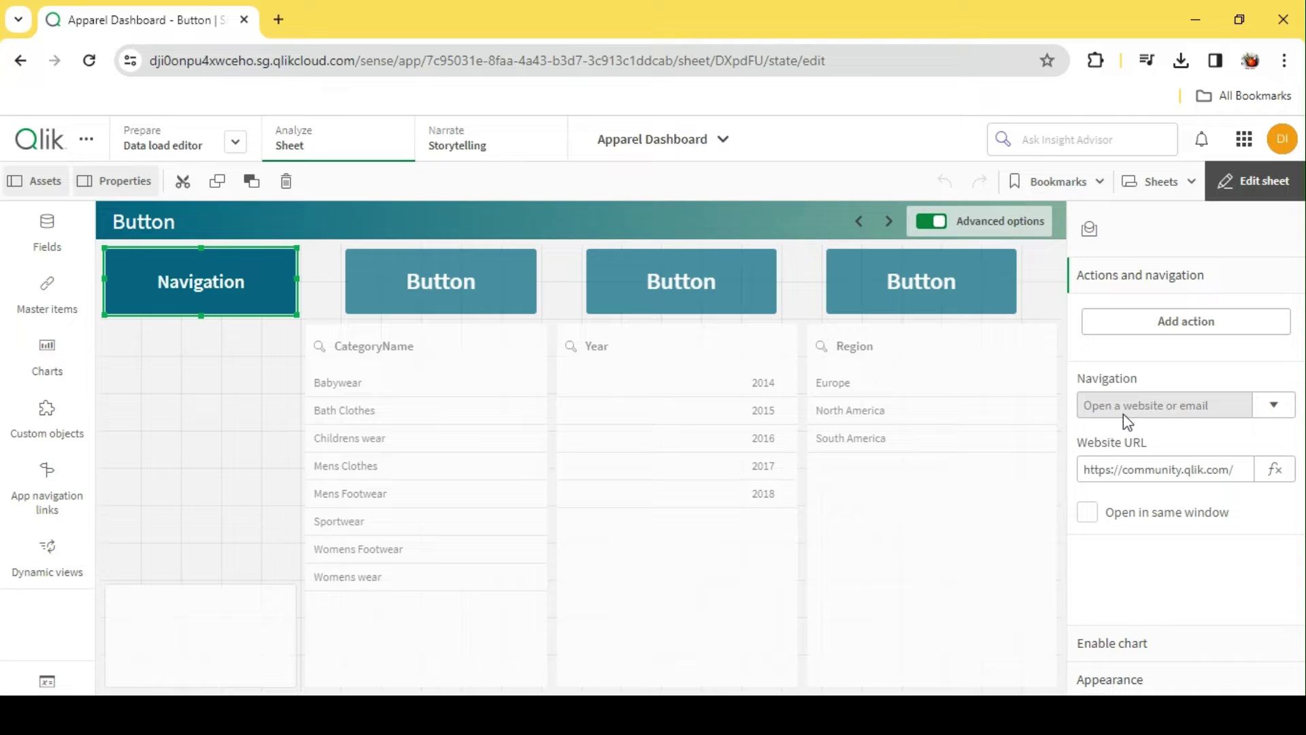
triple_click(1169, 471)
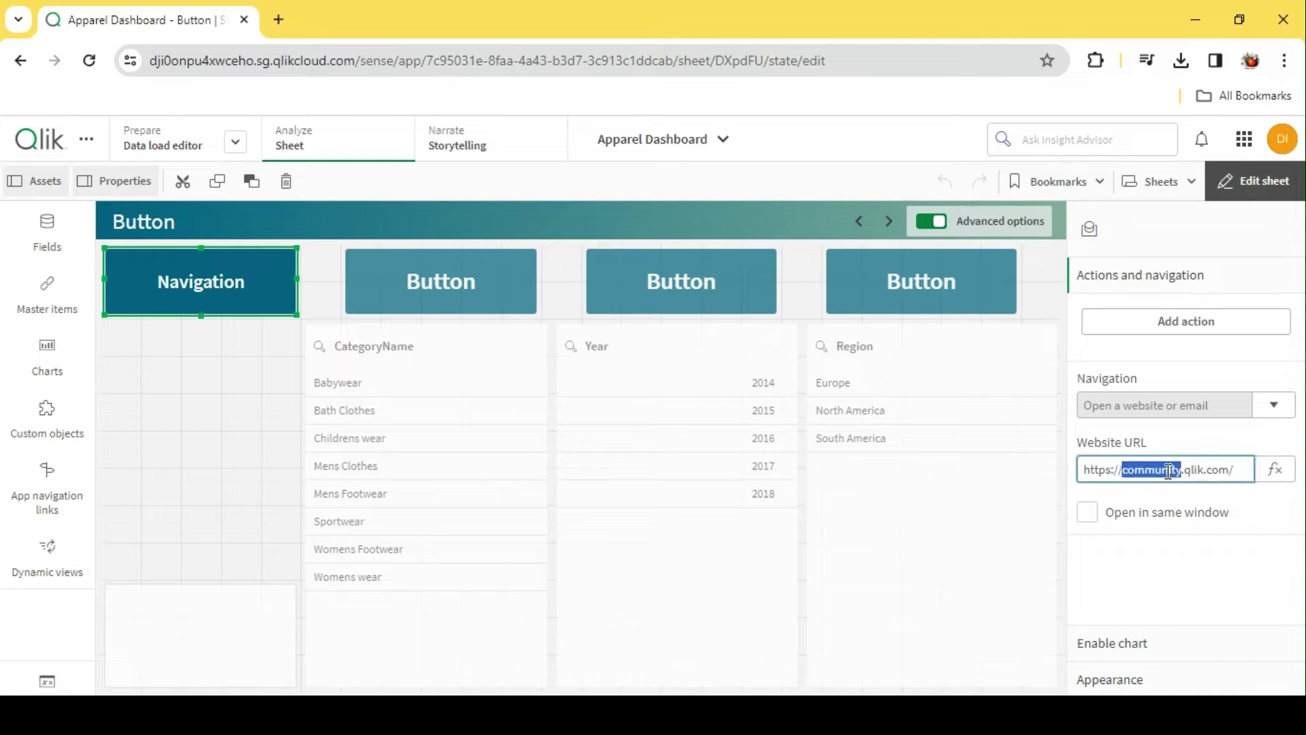
- Leave edit mode, test the Navigation button's website link, and return to the dashboard's browser page
left_click(1255, 181)
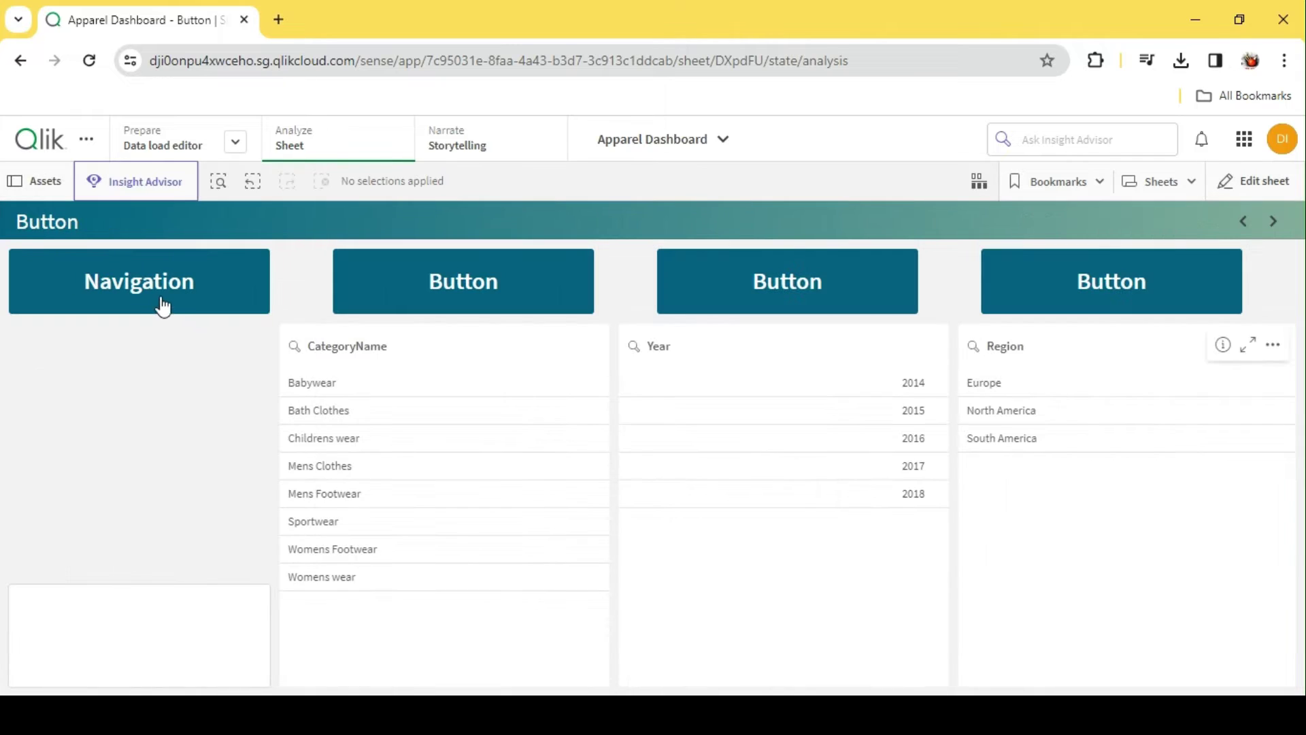
left_click(162, 298)
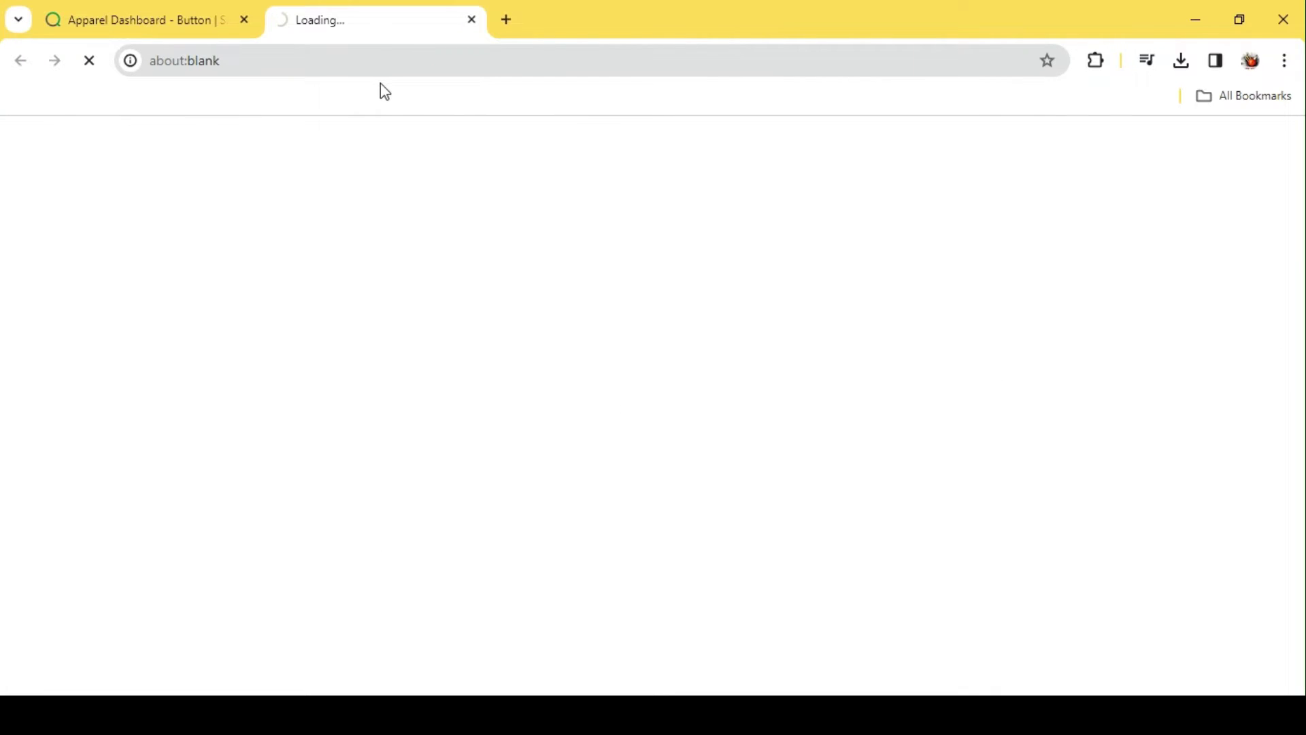
left_click(330, 56)
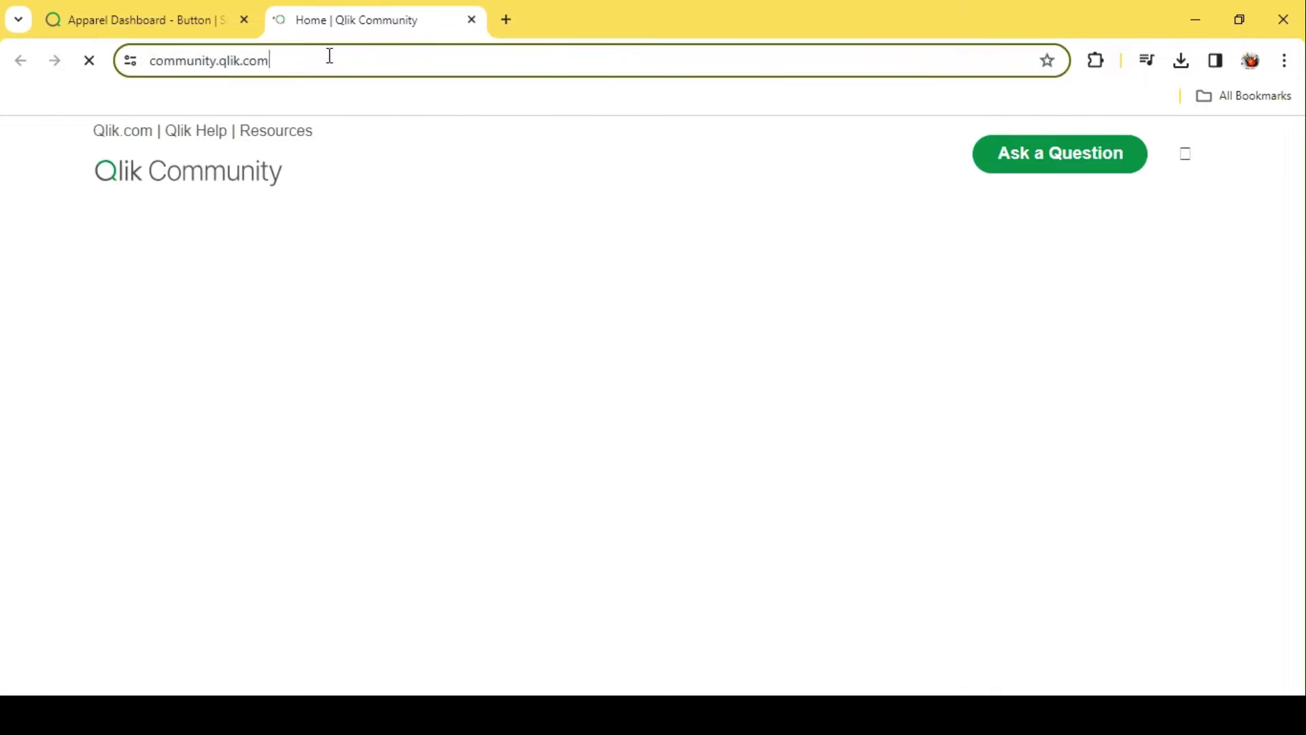
left_click(196, 22)
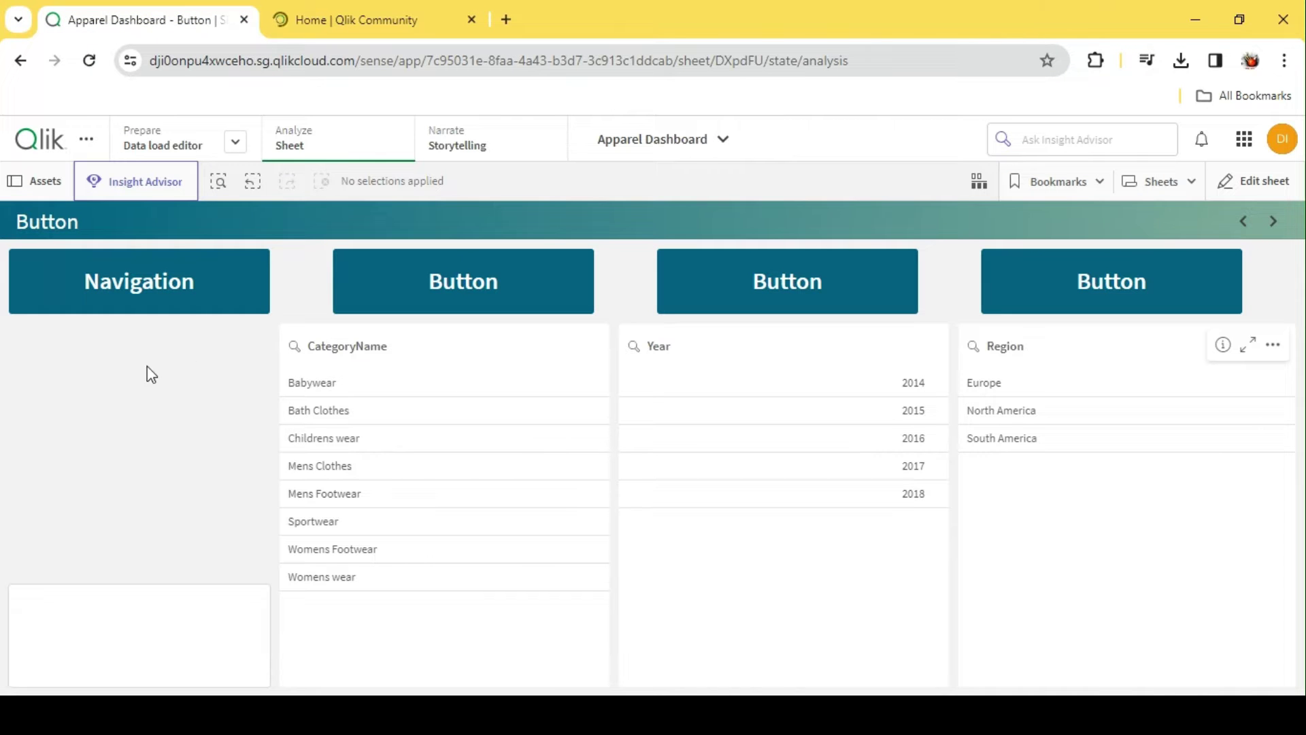
- Resume editing the sheet and review the available navigation options for the button above the Region list
left_click(1249, 181)
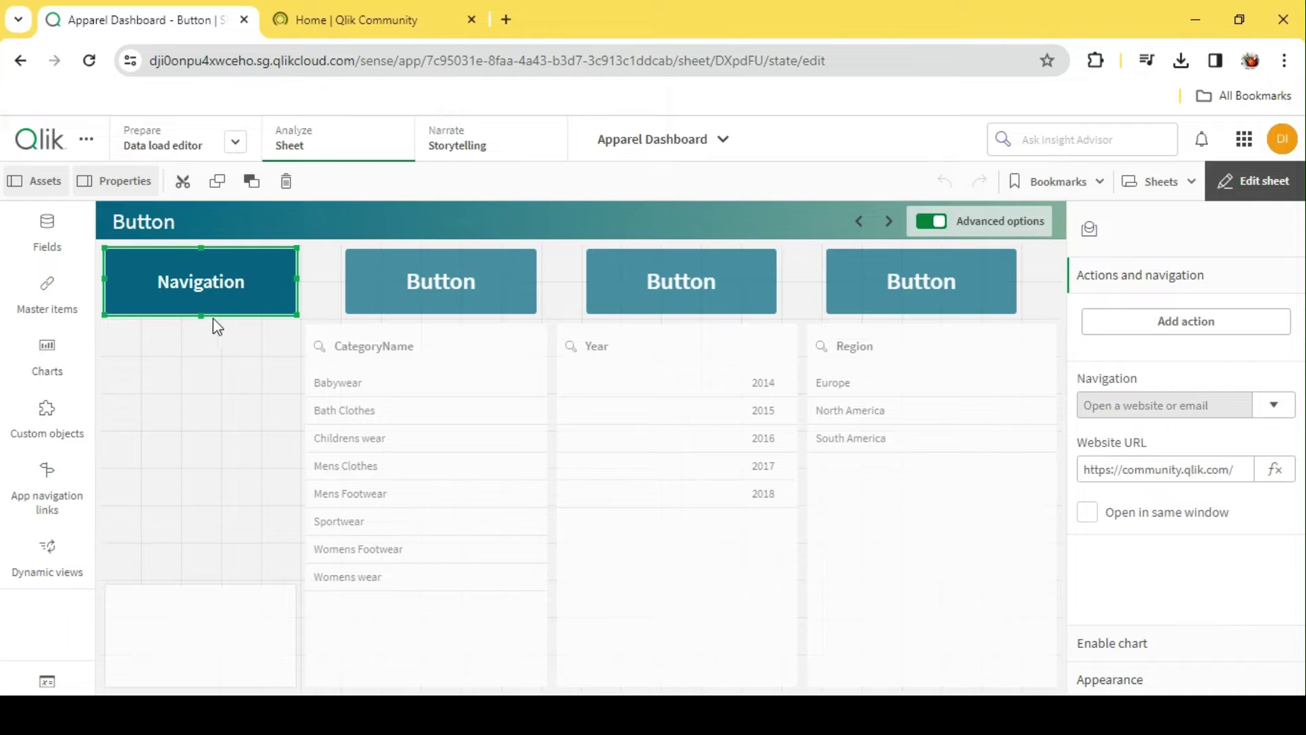
right_click(860, 292)
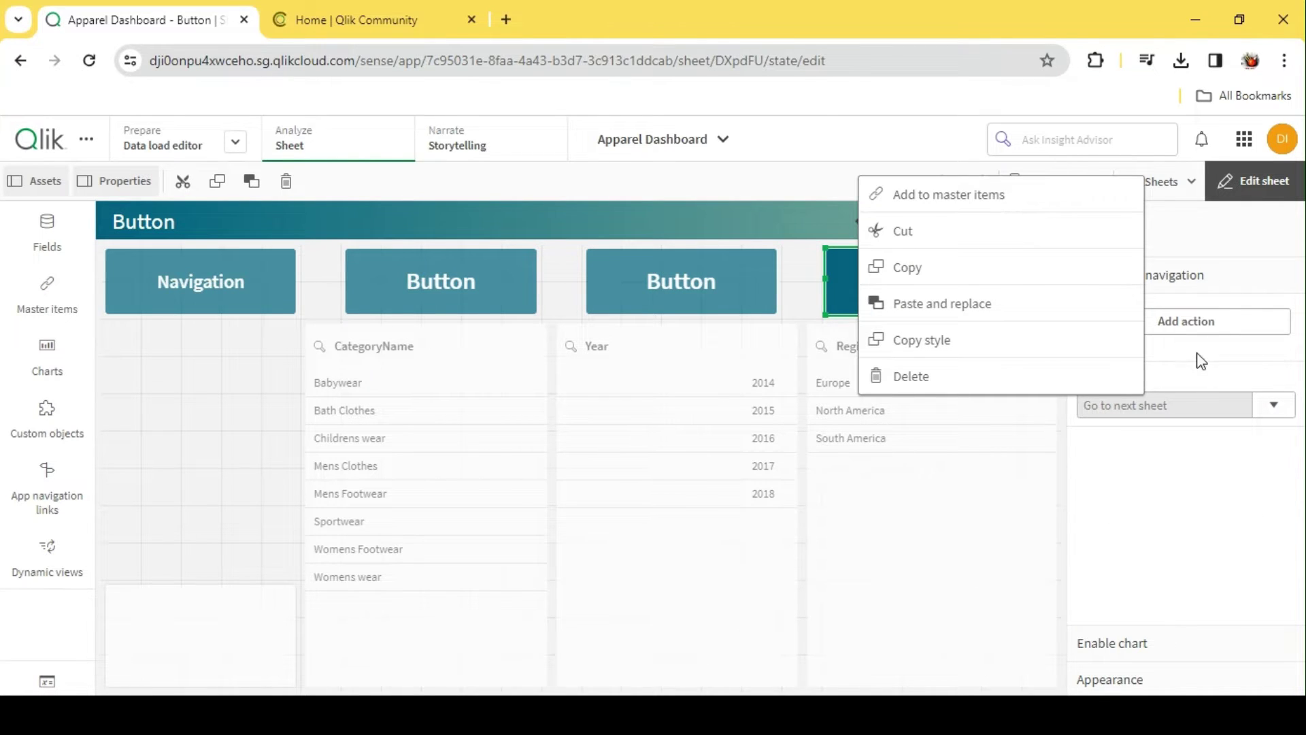
left_click(1224, 470)
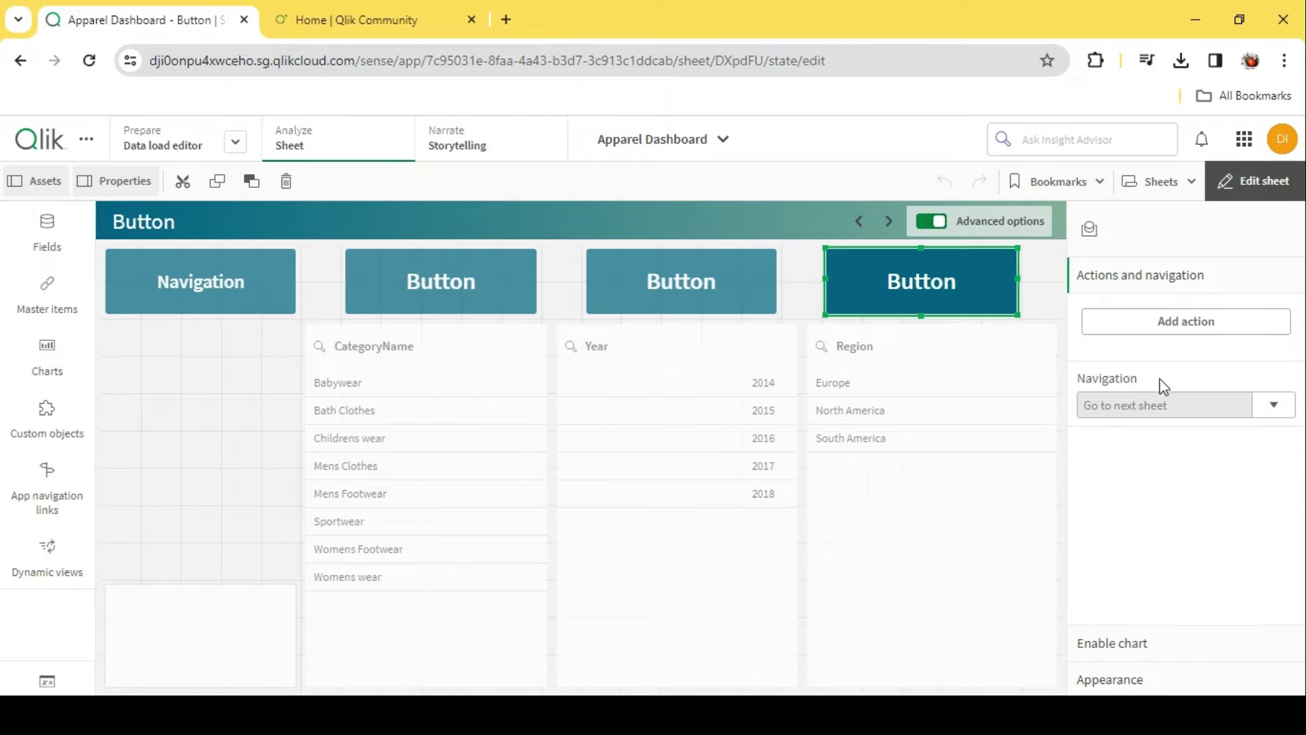
left_click(1267, 409)
scroll(1196, 428, "down", 3)
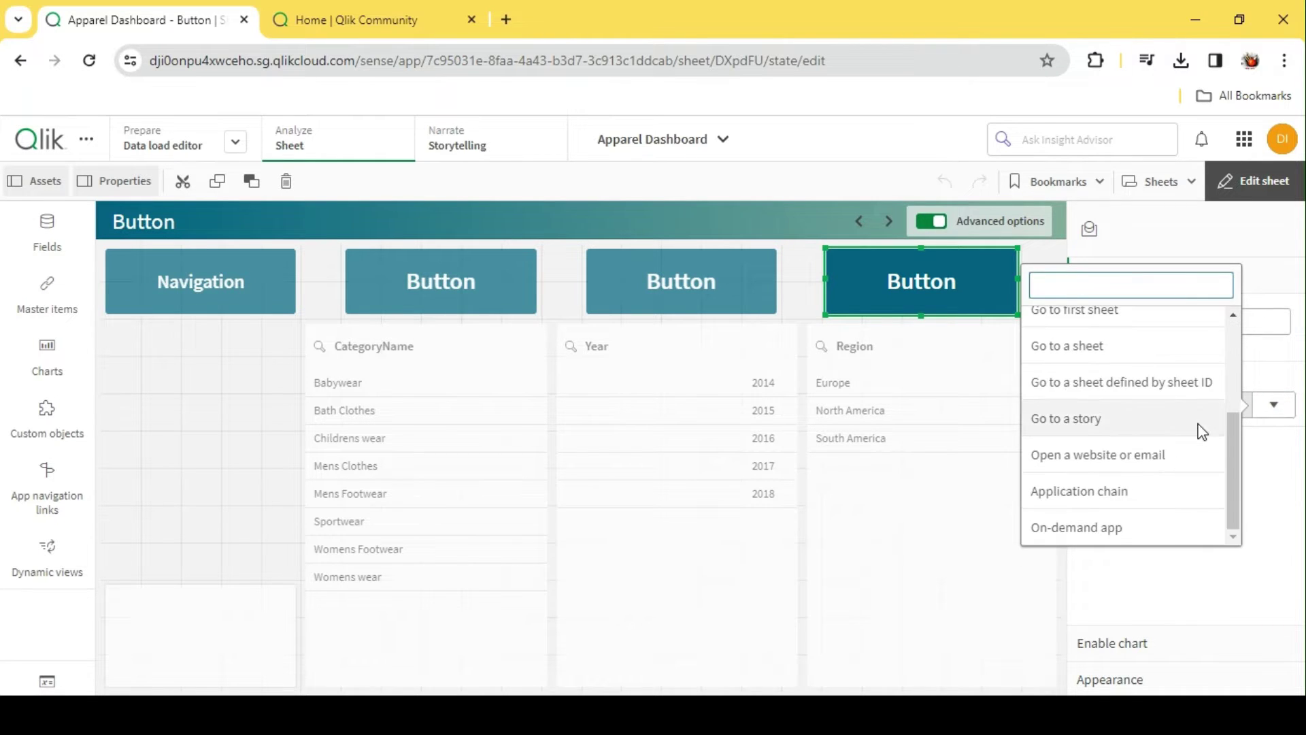
scroll(1220, 471, "up", 3)
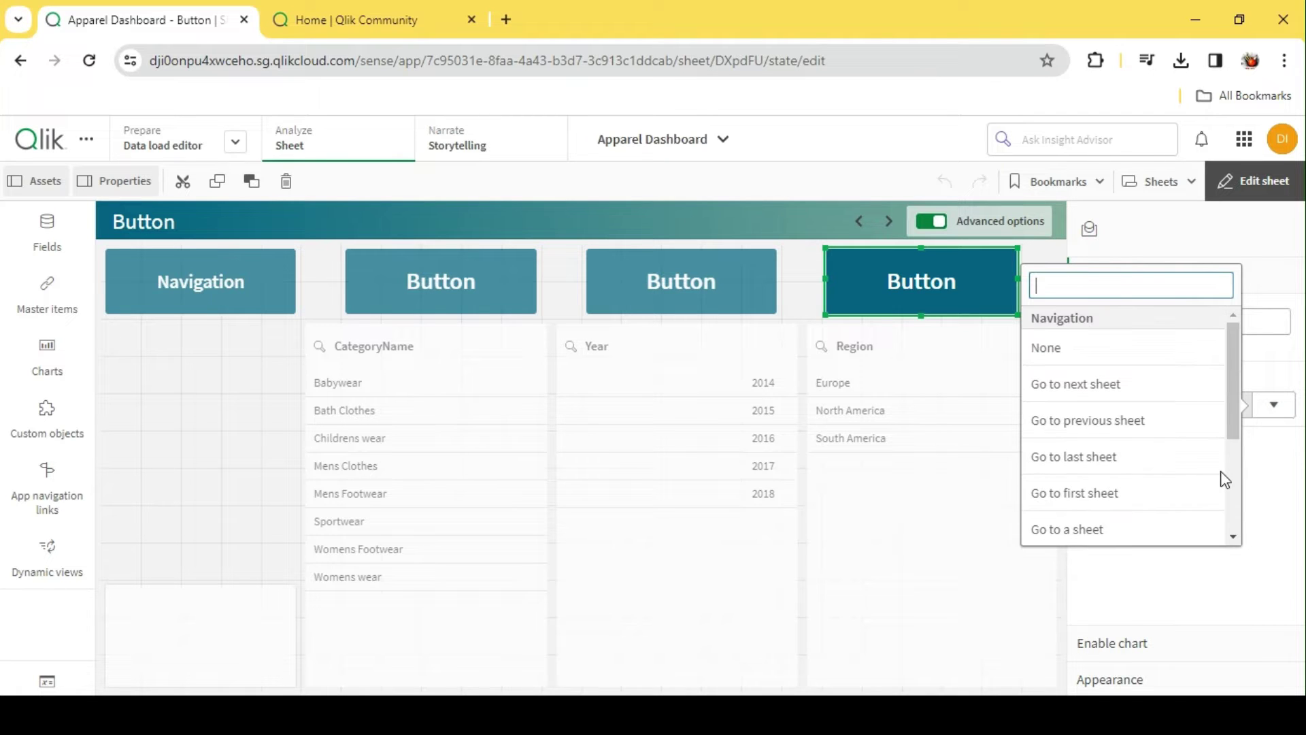
scroll(1190, 421, "down", 3)
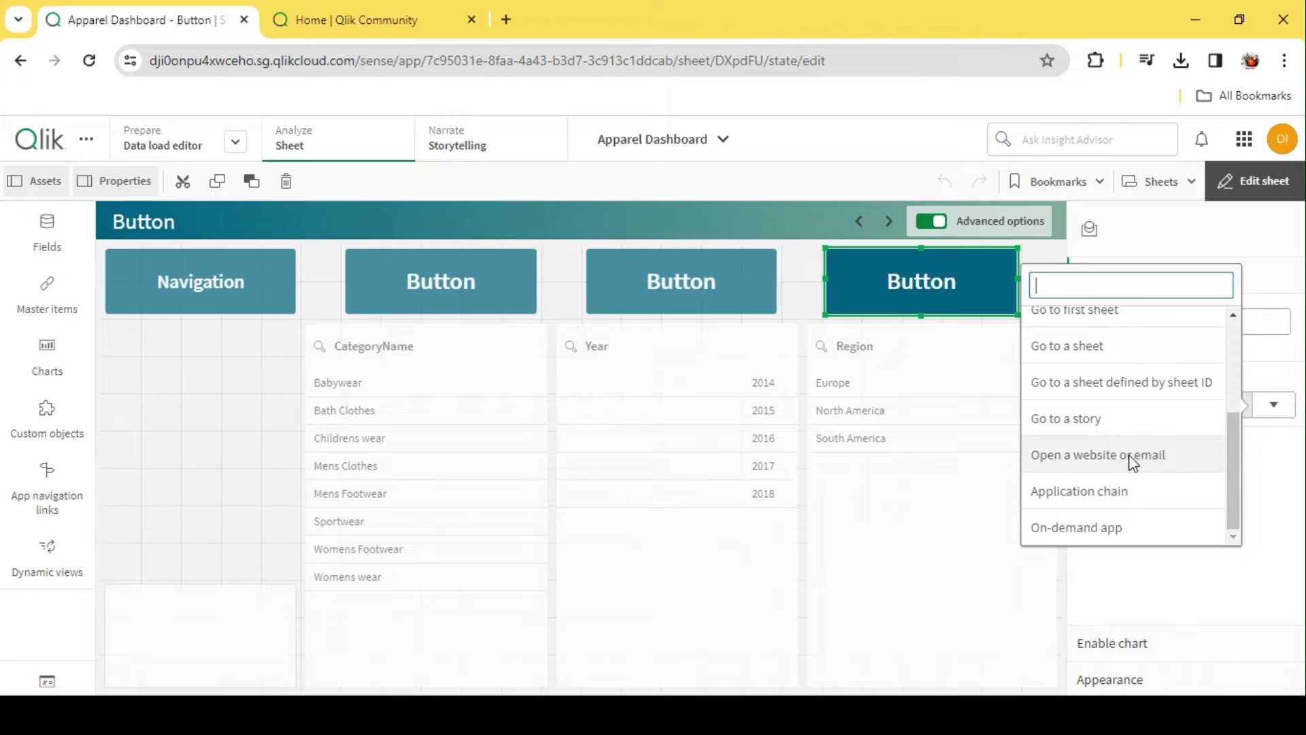
scroll(1136, 463, "up", 3)
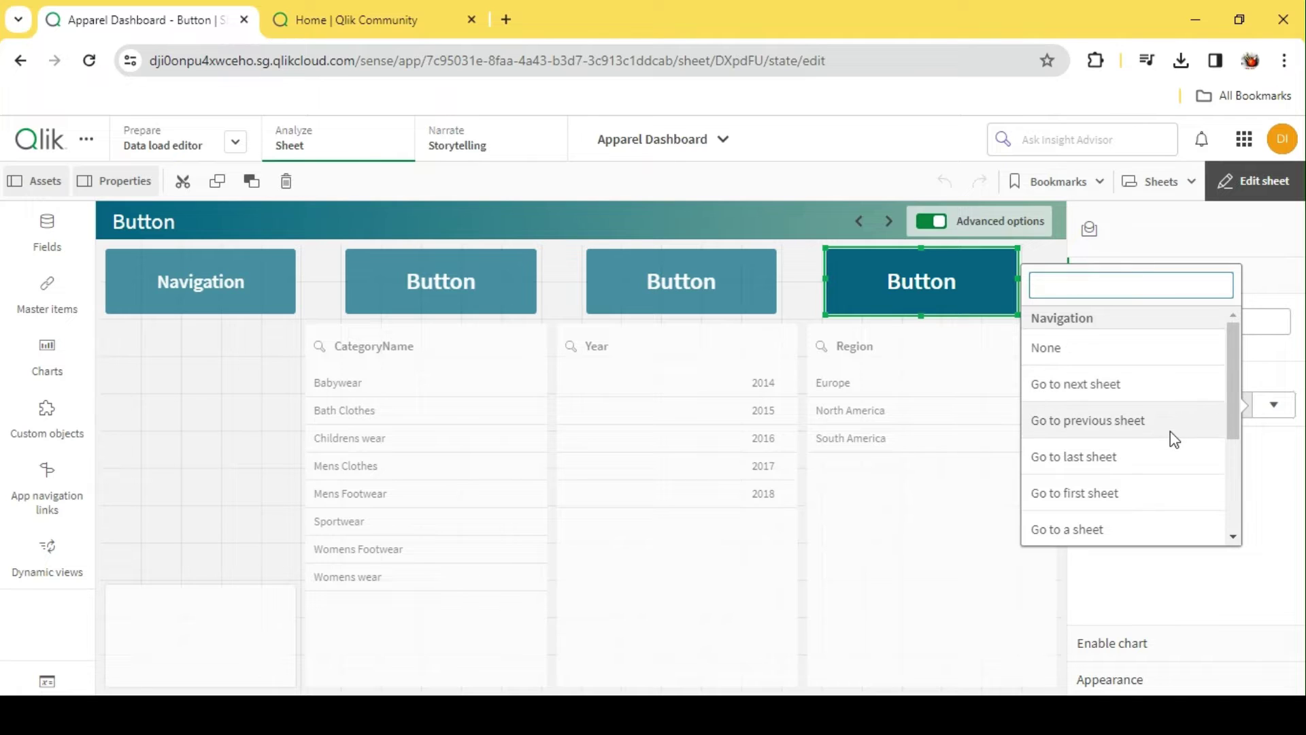
scroll(1175, 439, "down", 3)
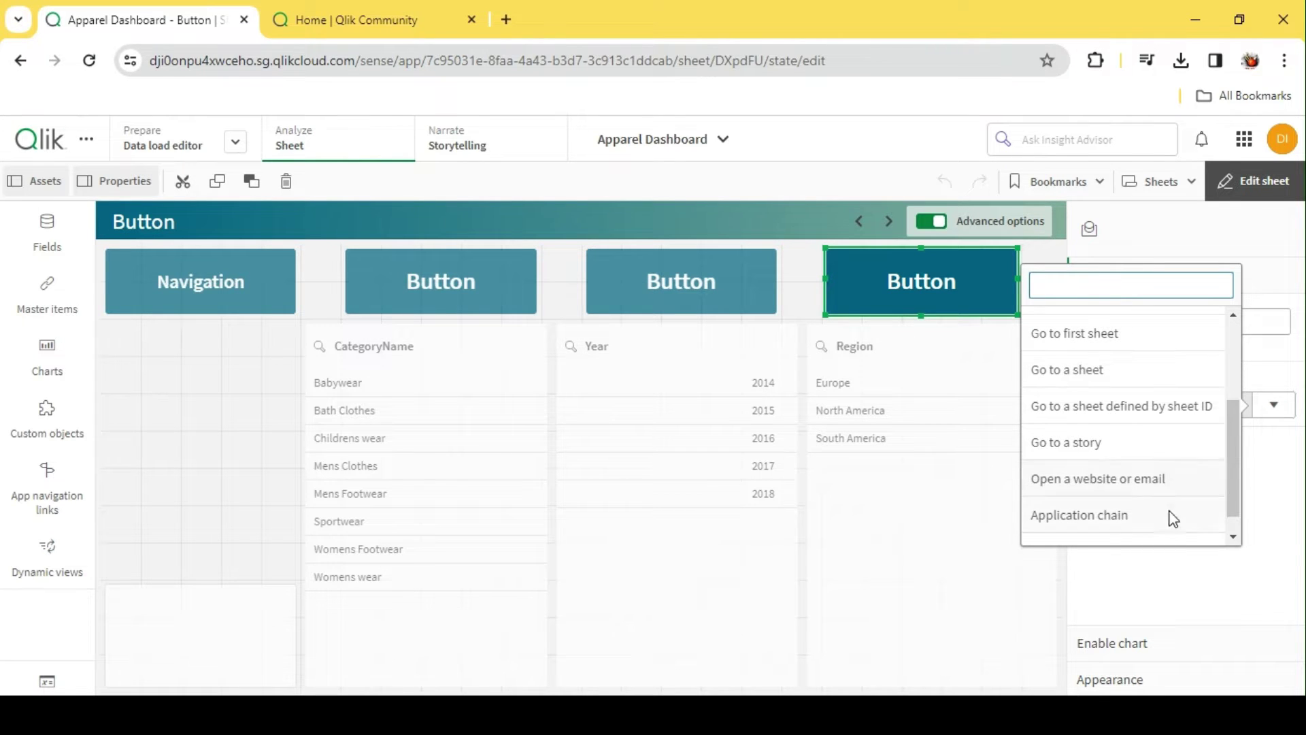
scroll(1134, 434, "down", 1)
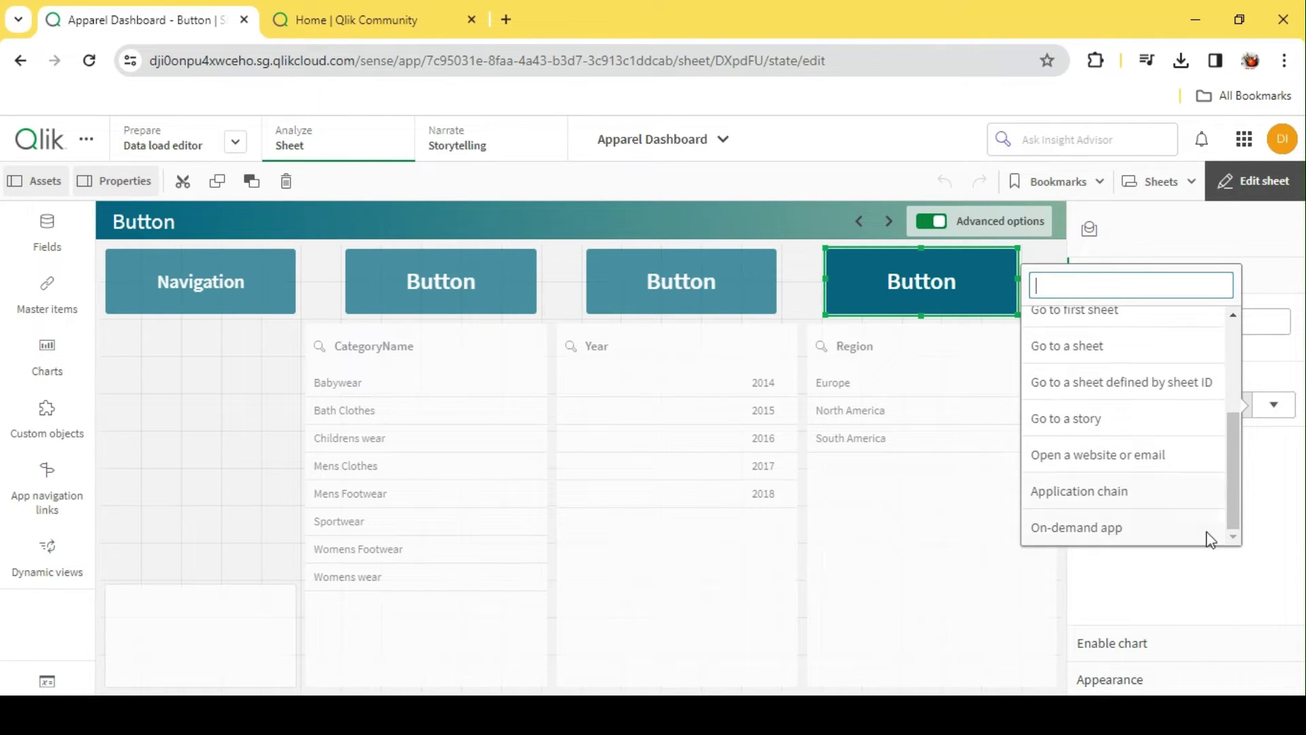
left_click(1196, 585)
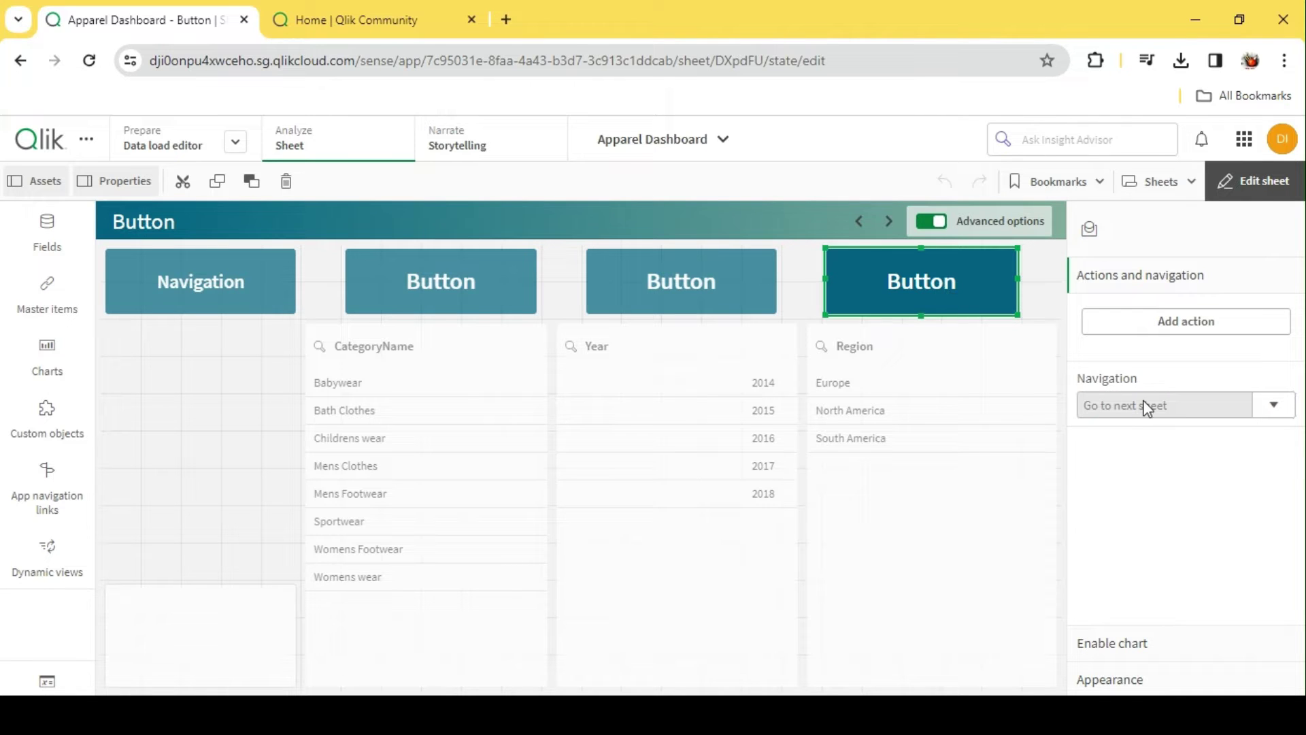
- Change the label of the button above the CategoryName list to "Previous"
right_click(490, 292)
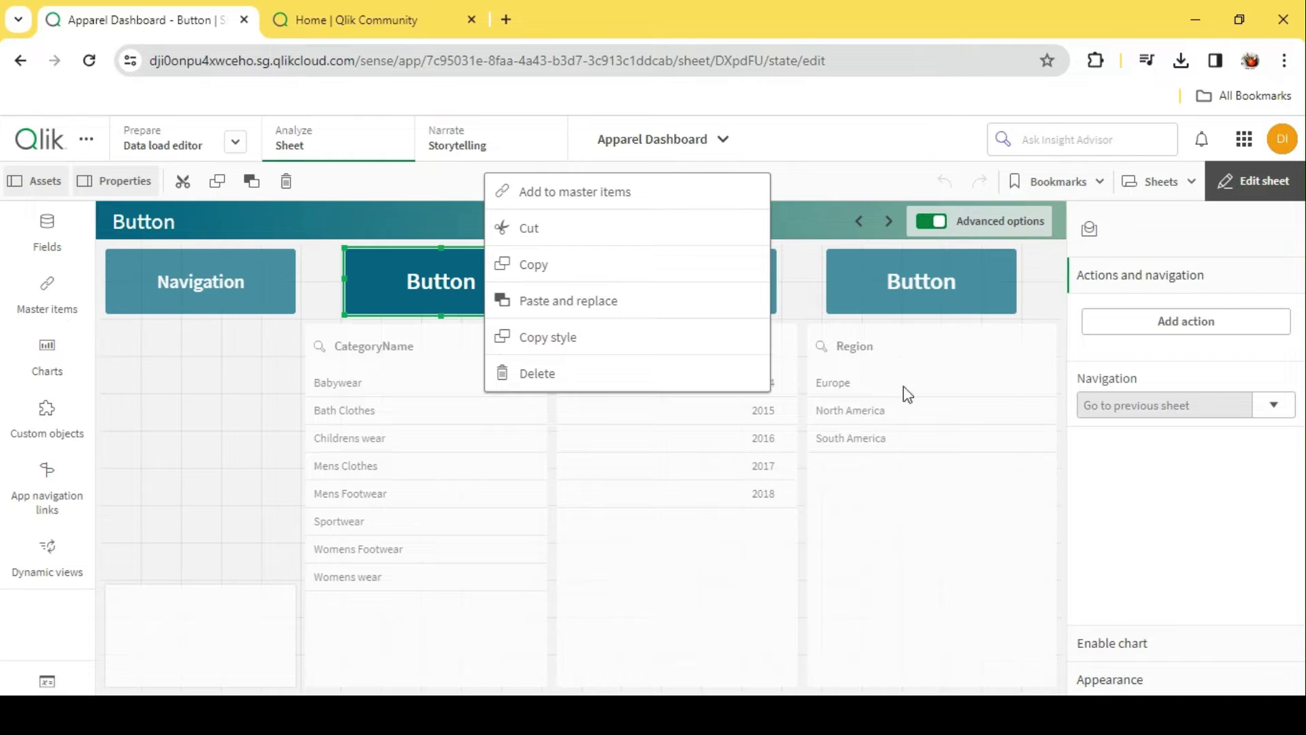
left_click(1137, 679)
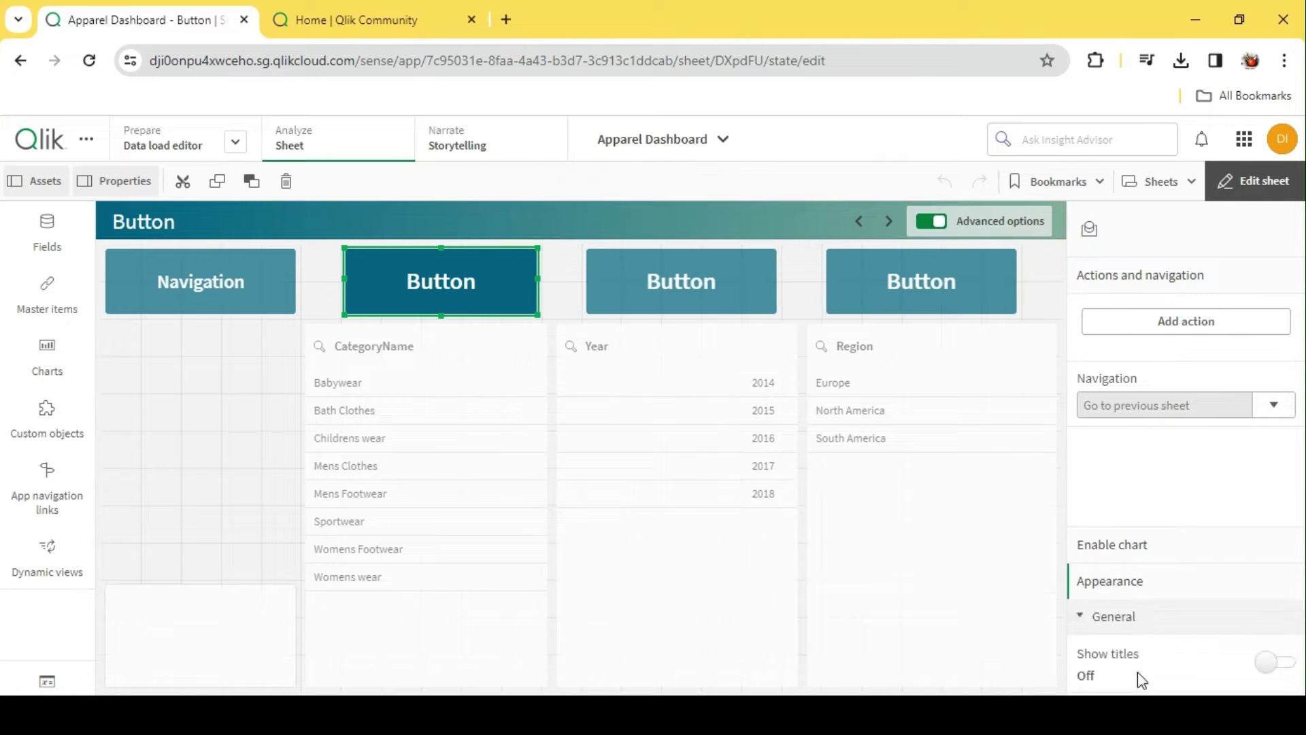
left_click(1136, 504)
double_click(1135, 504)
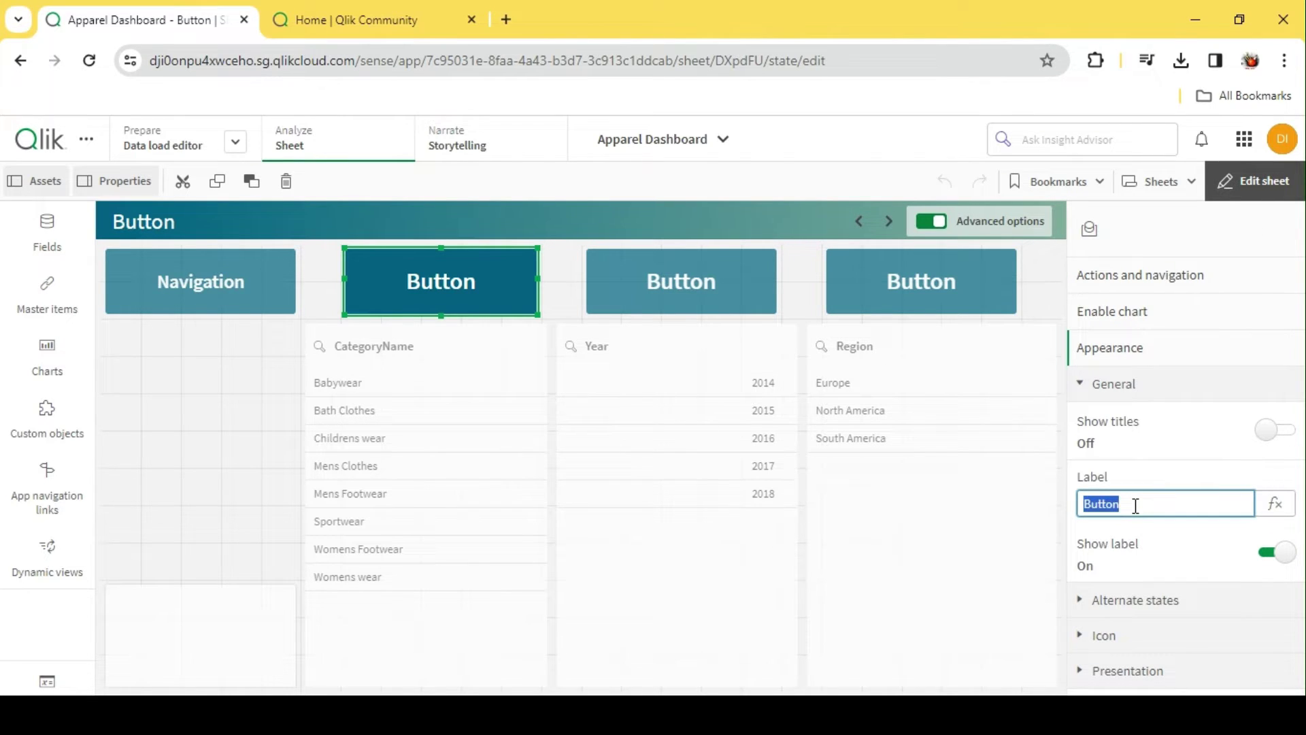
type("Previous")
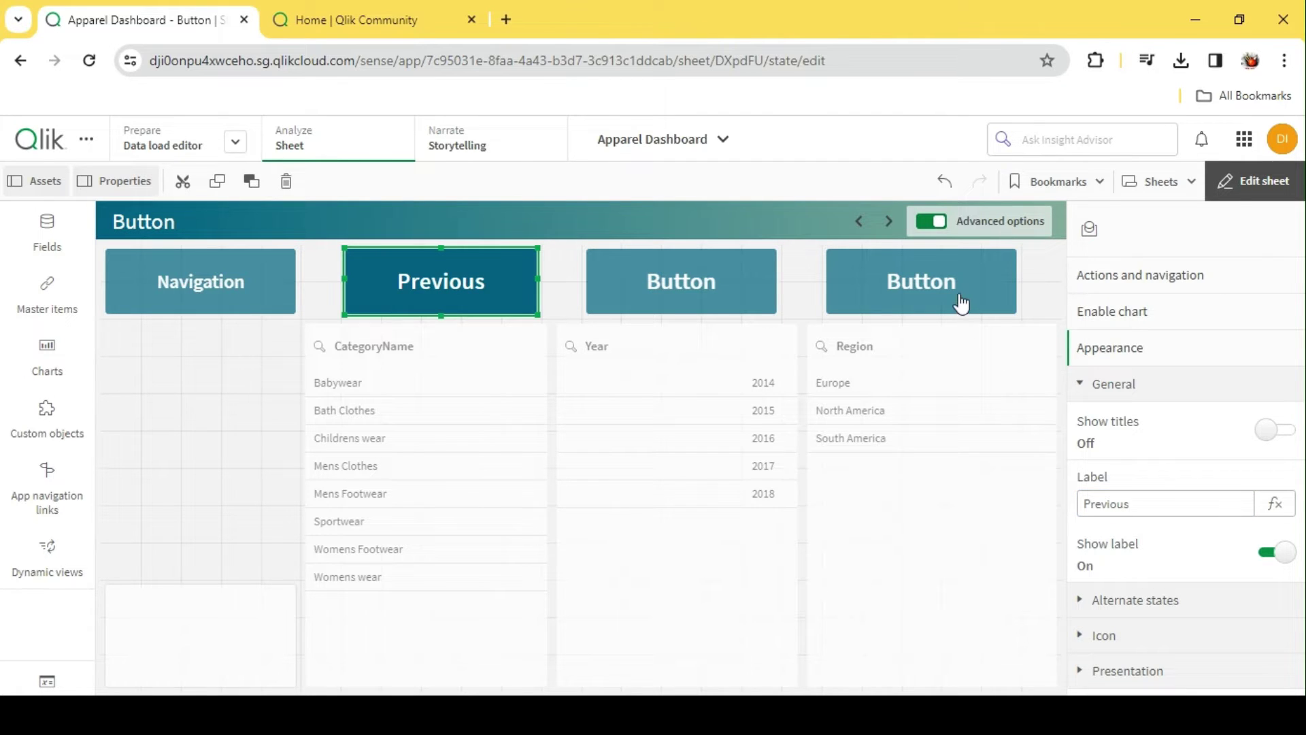
- Change the label of the button above the Region list to "Next Sheet"
right_click(962, 302)
left_click(1158, 502)
double_click(1156, 502)
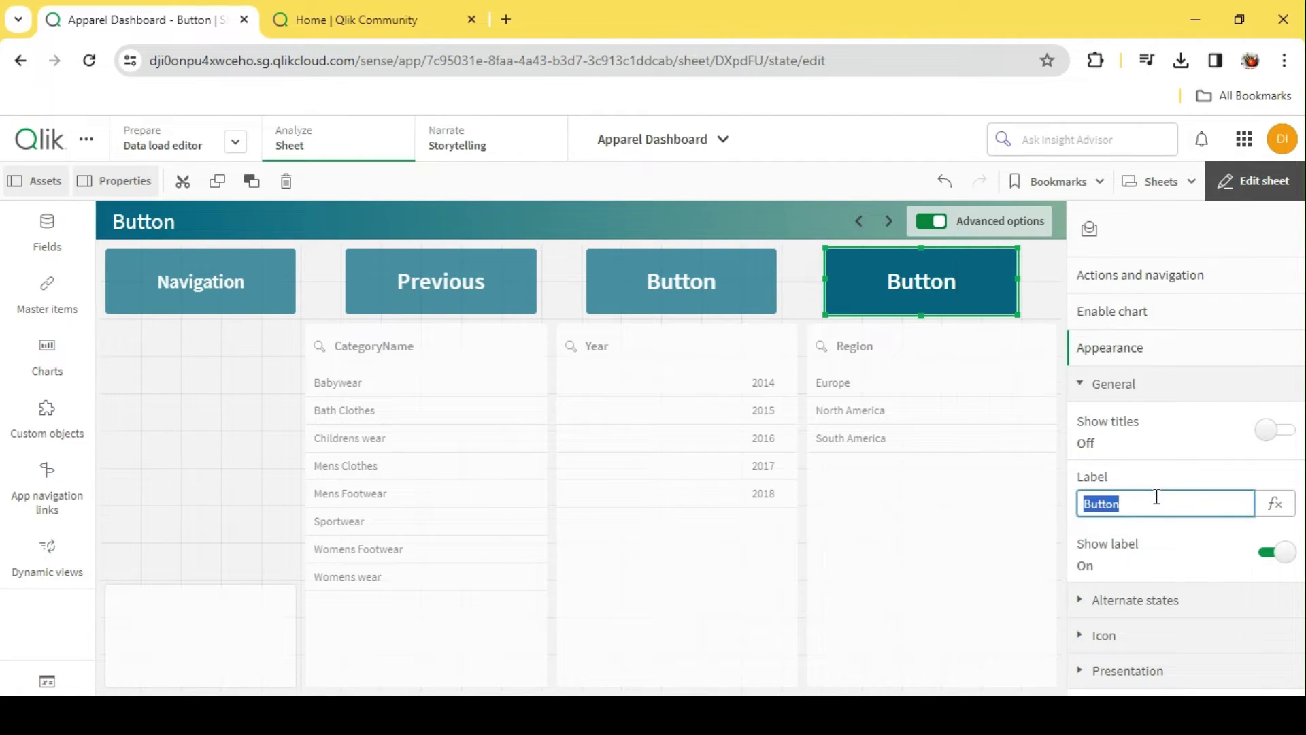
type("Next Sheet")
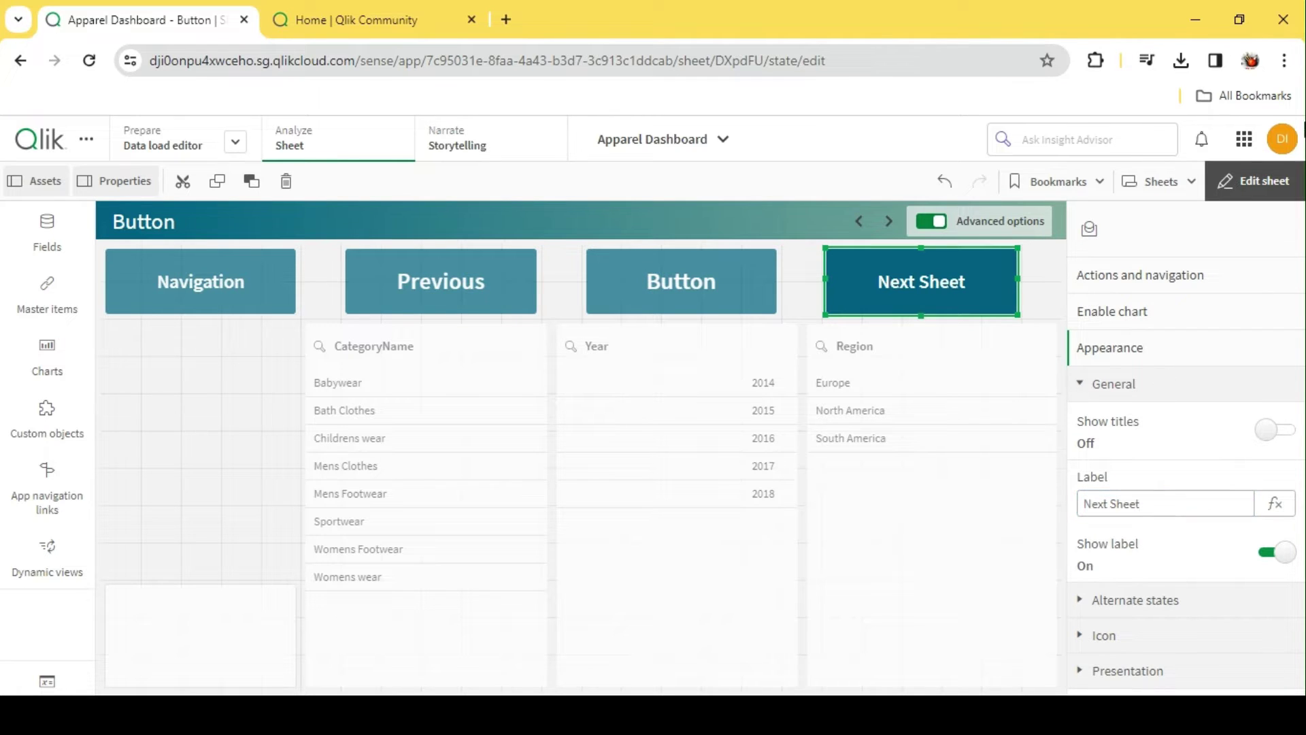
- Leave edit mode and test the Next Sheet and Previous buttons, returning to the Button sheet after each
left_click(1253, 181)
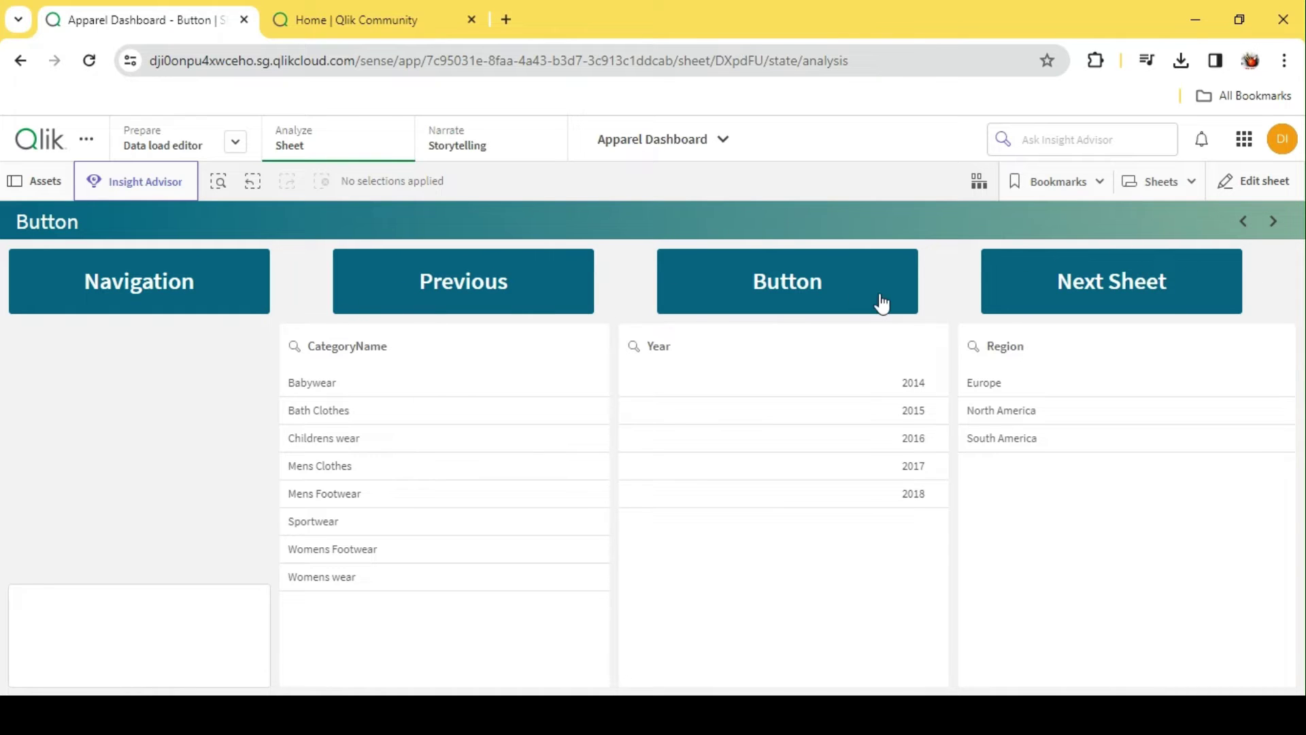
left_click(1125, 293)
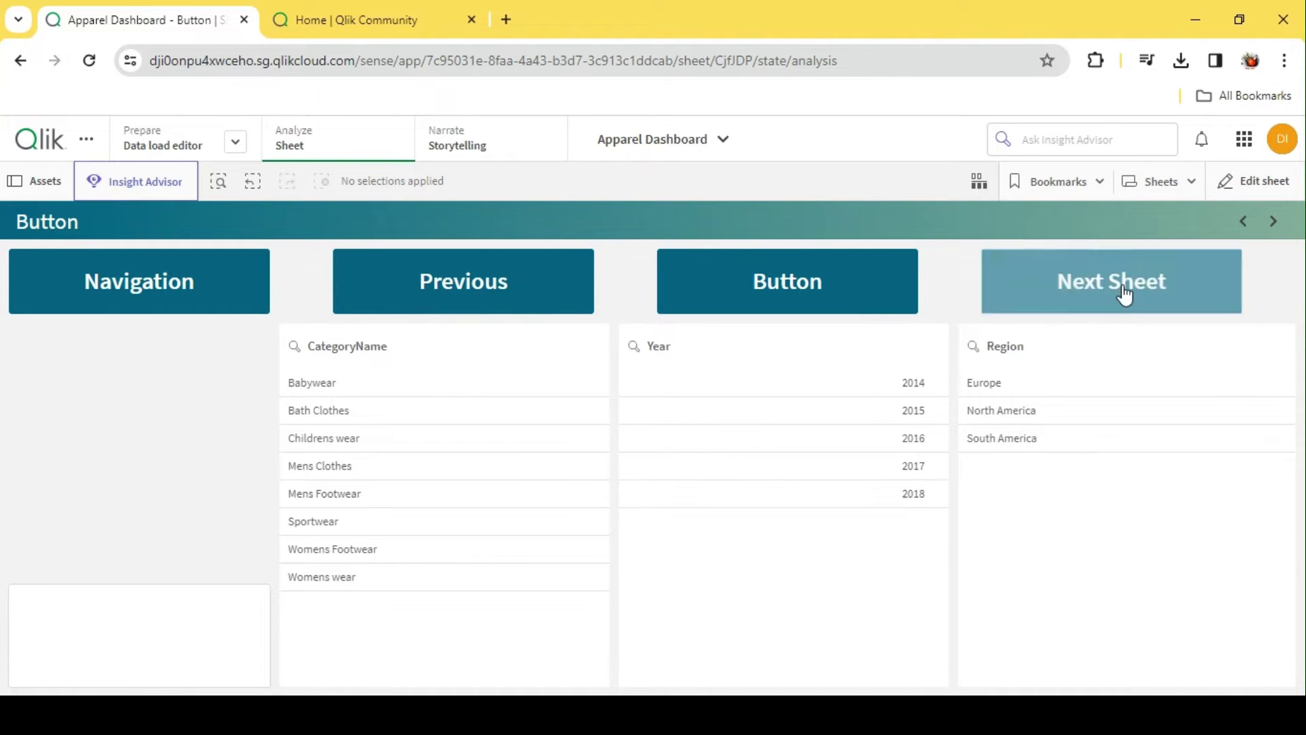
left_click(1244, 222)
left_click(458, 291)
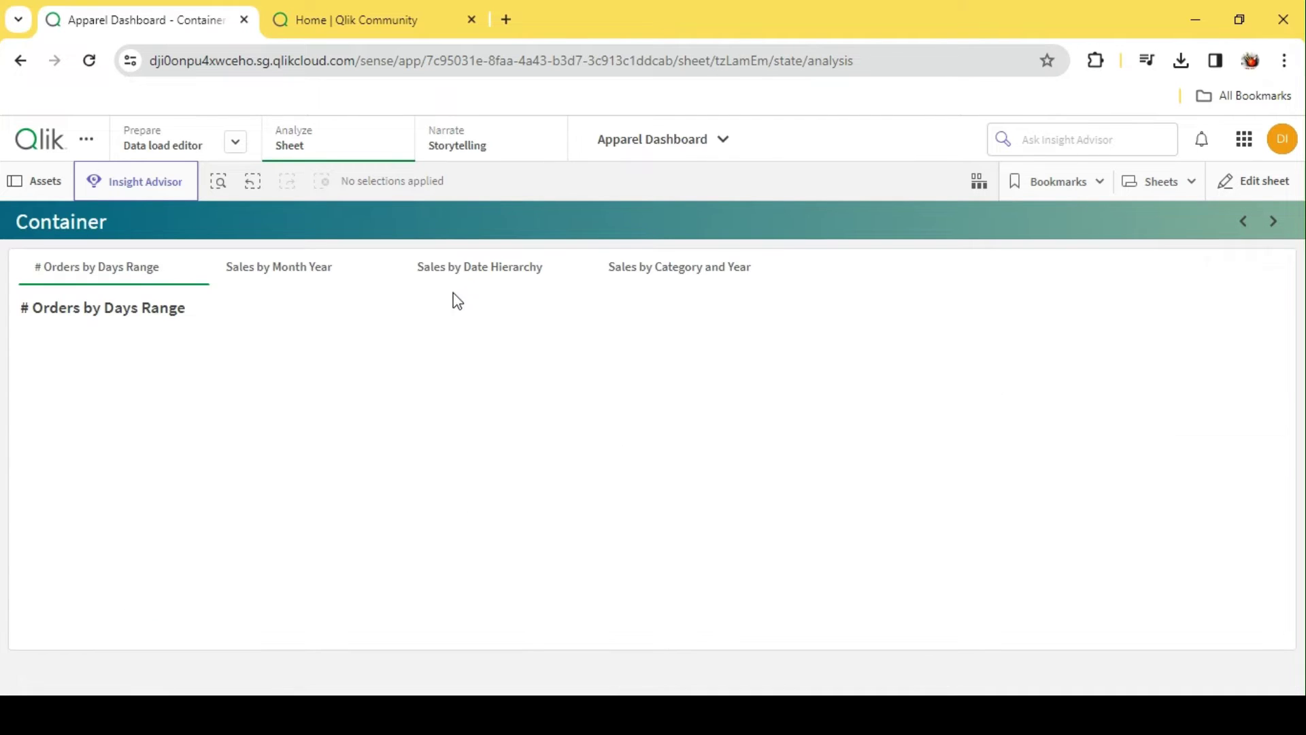
left_click(1271, 222)
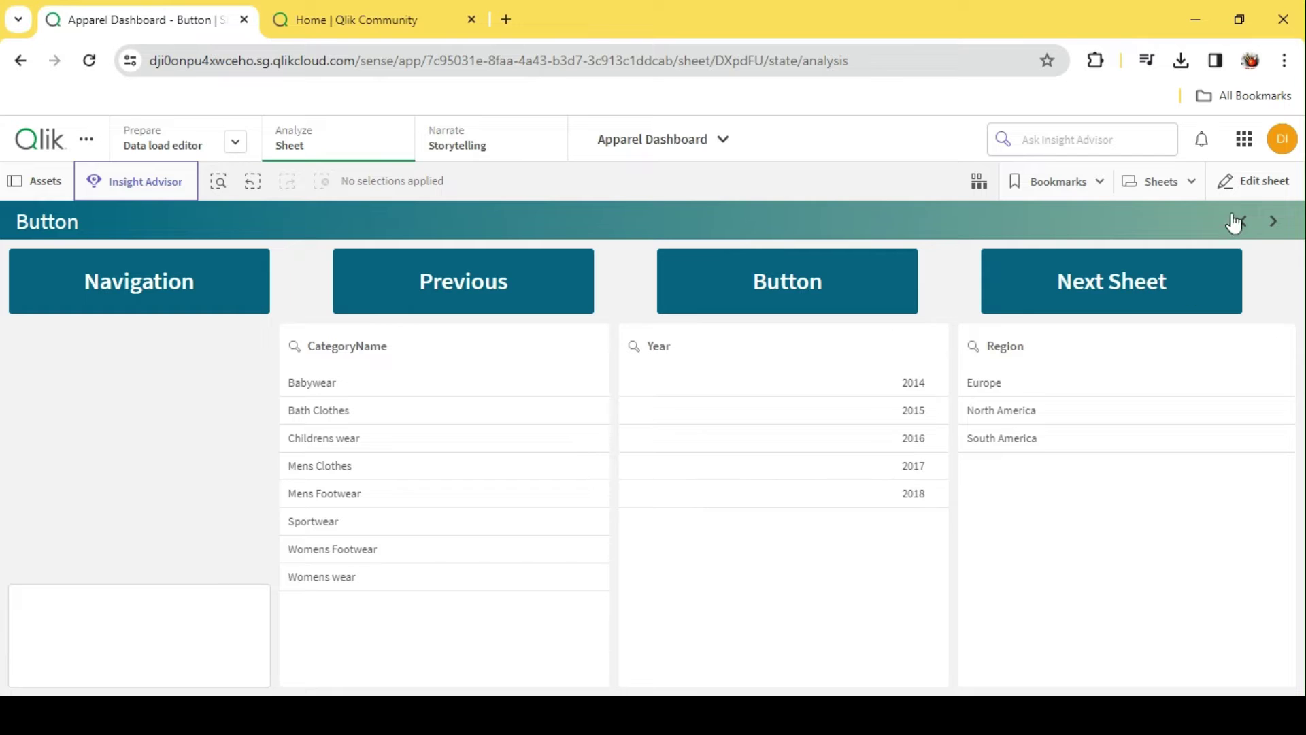
- Resume editing the sheet and place a copy of the Navigation button directly below the original
left_click(1264, 194)
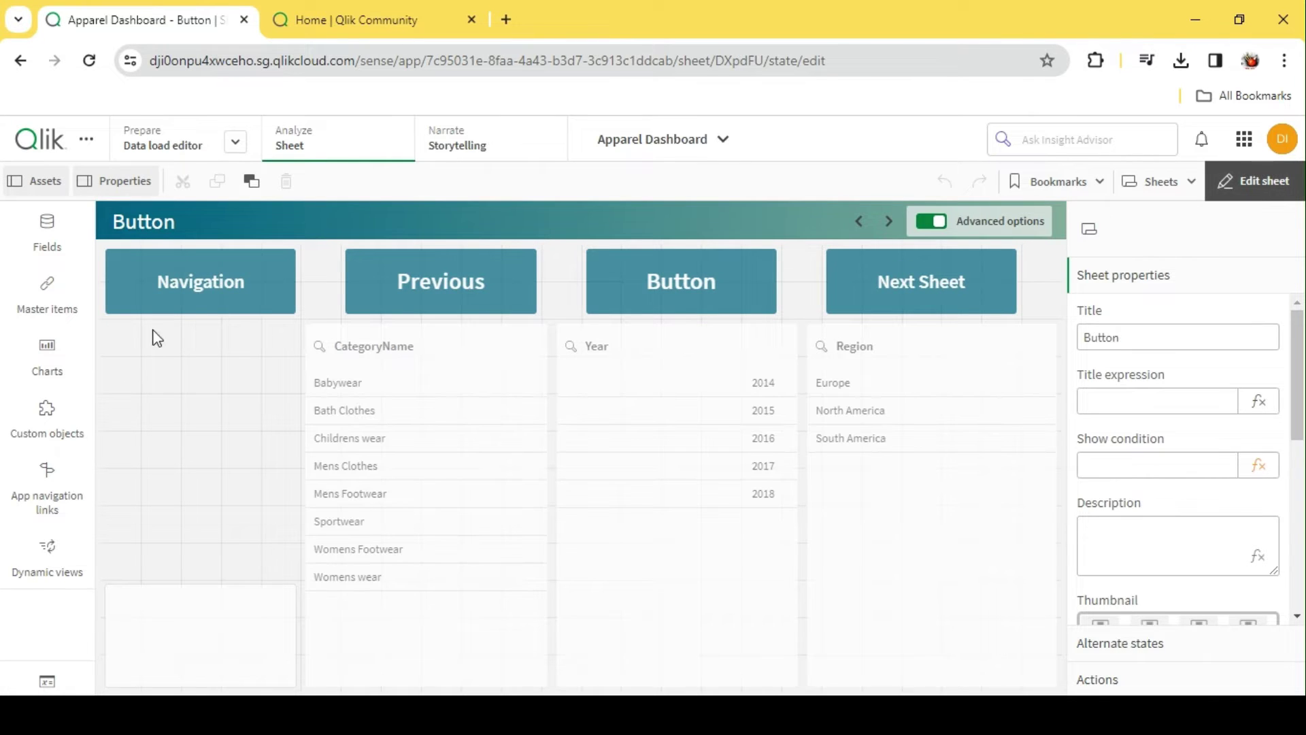
left_click(179, 310)
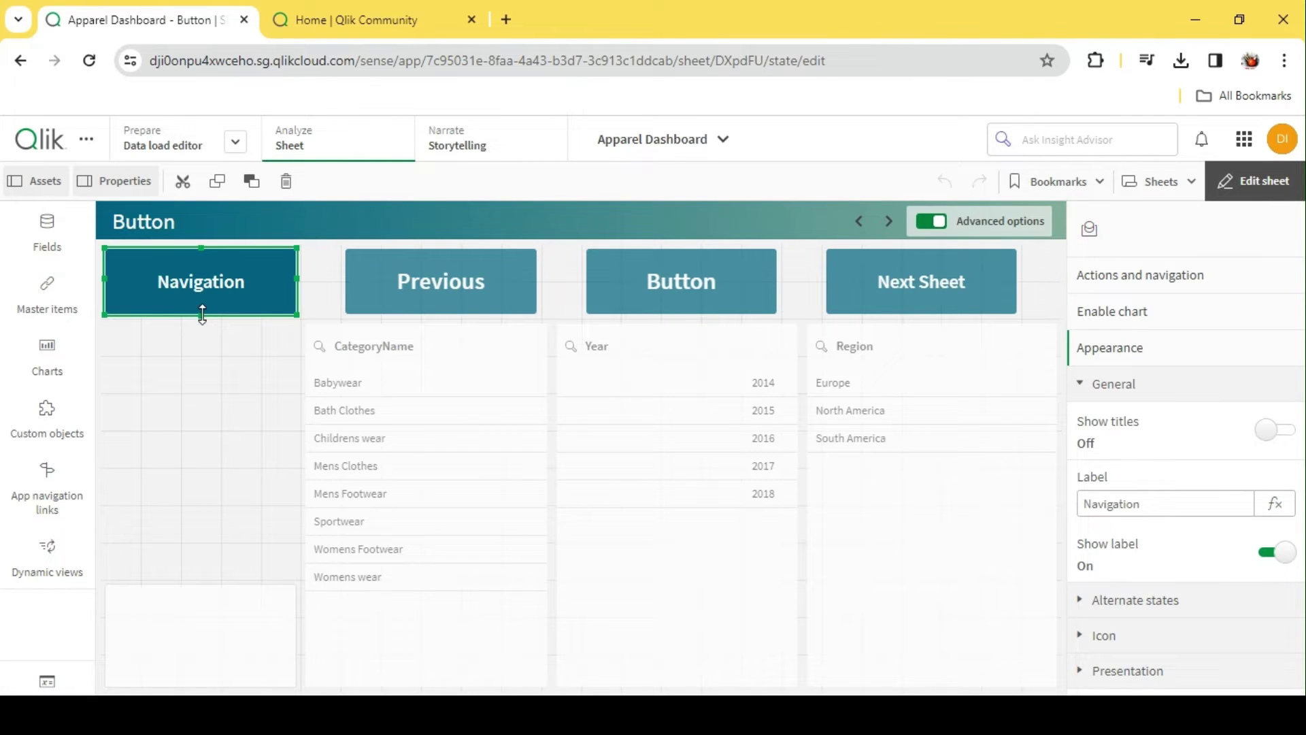
left_click(156, 364)
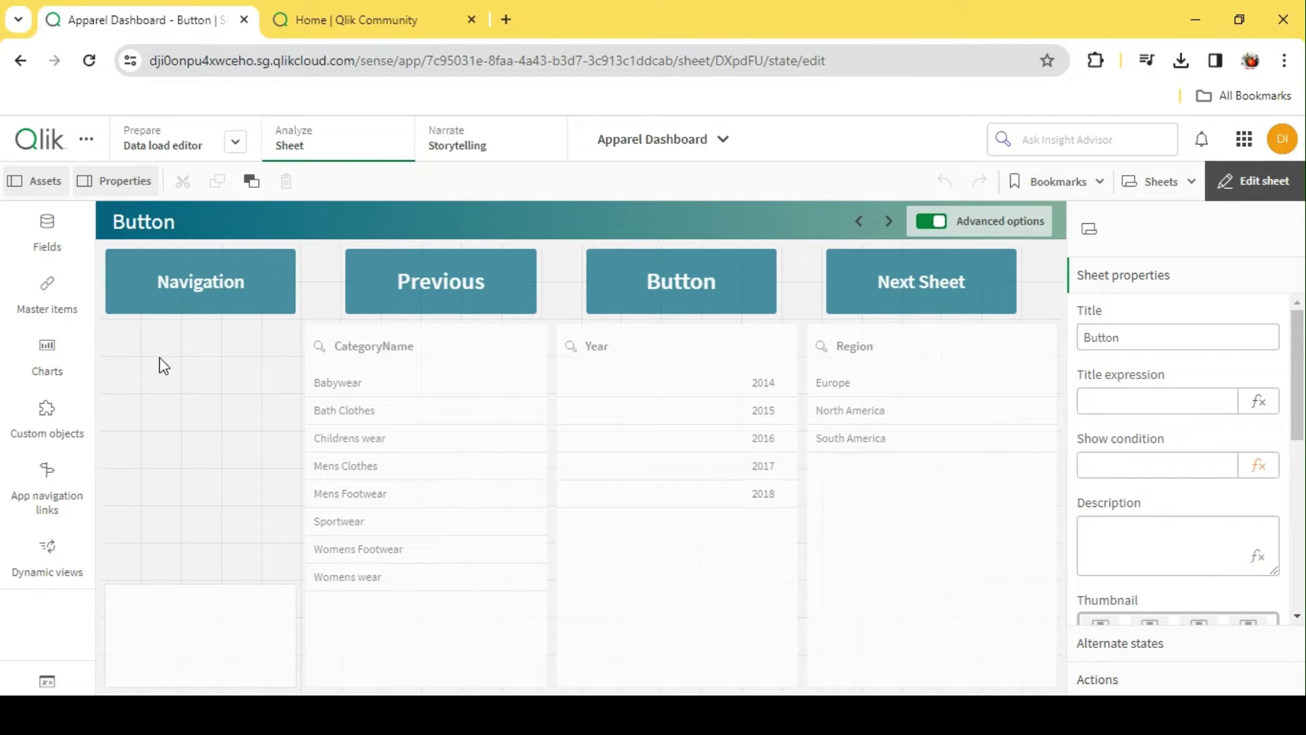
key("ctrl+v")
left_click_drag(199, 465, 202, 413)
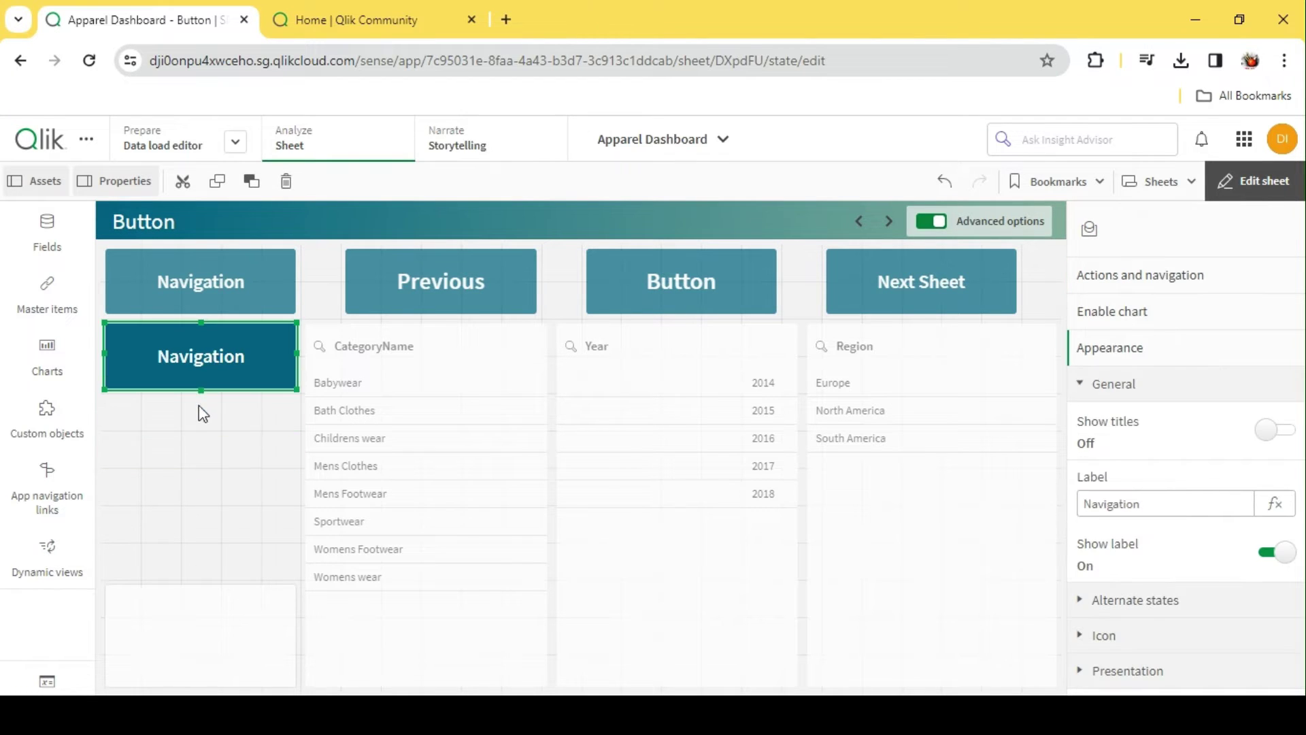
- Set the copied Navigation button's navigation option to None
left_click(1165, 279)
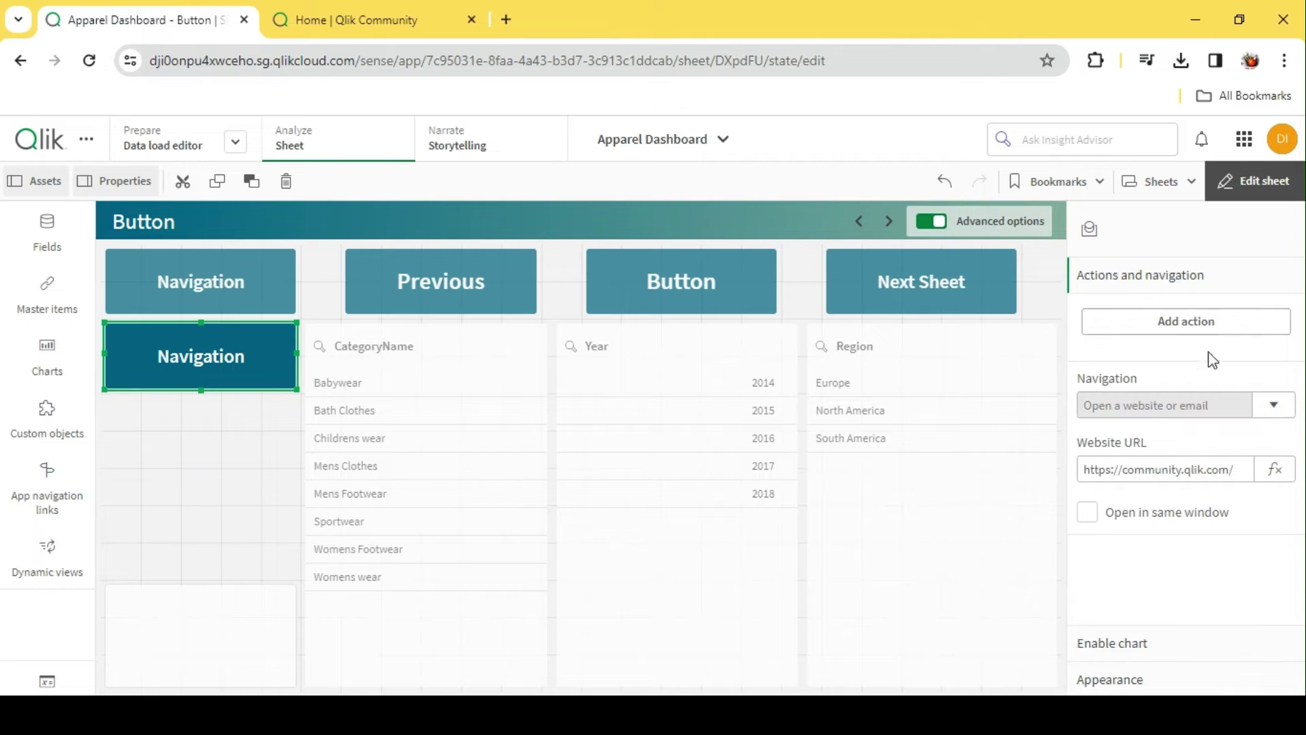
left_click(1274, 406)
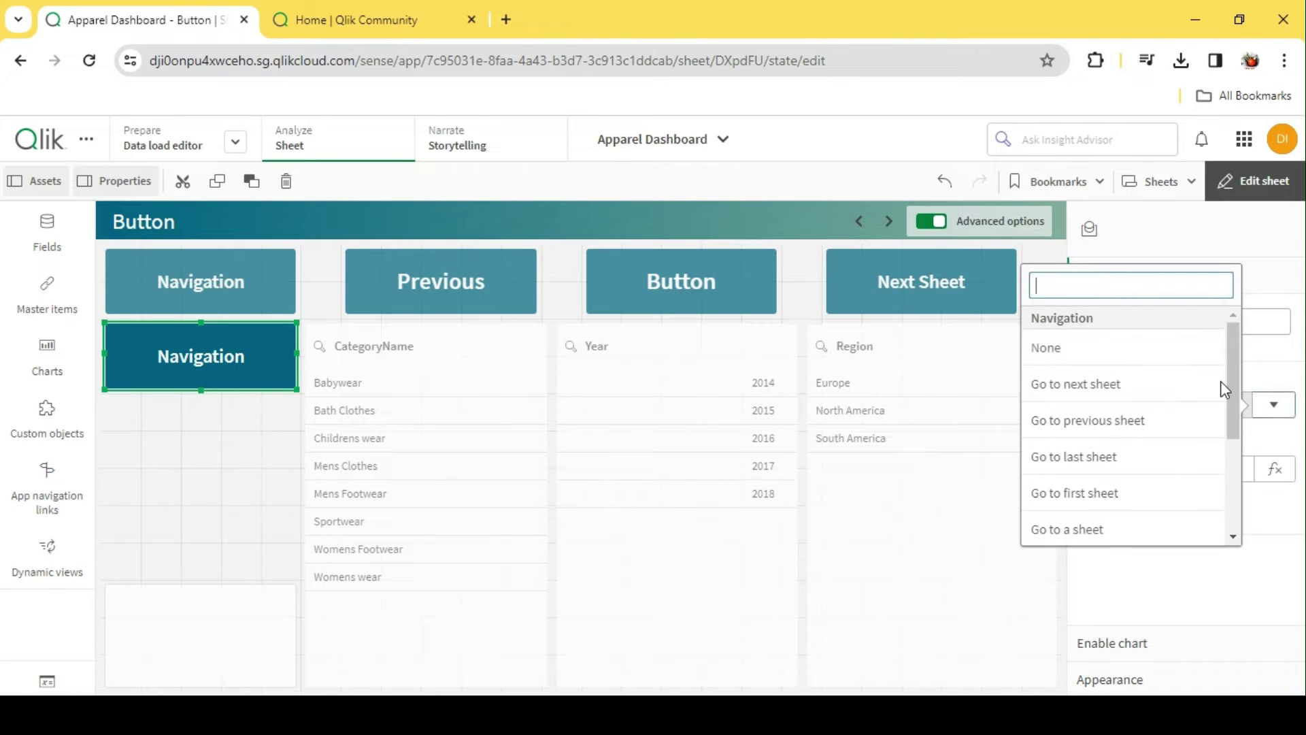
left_click(1093, 347)
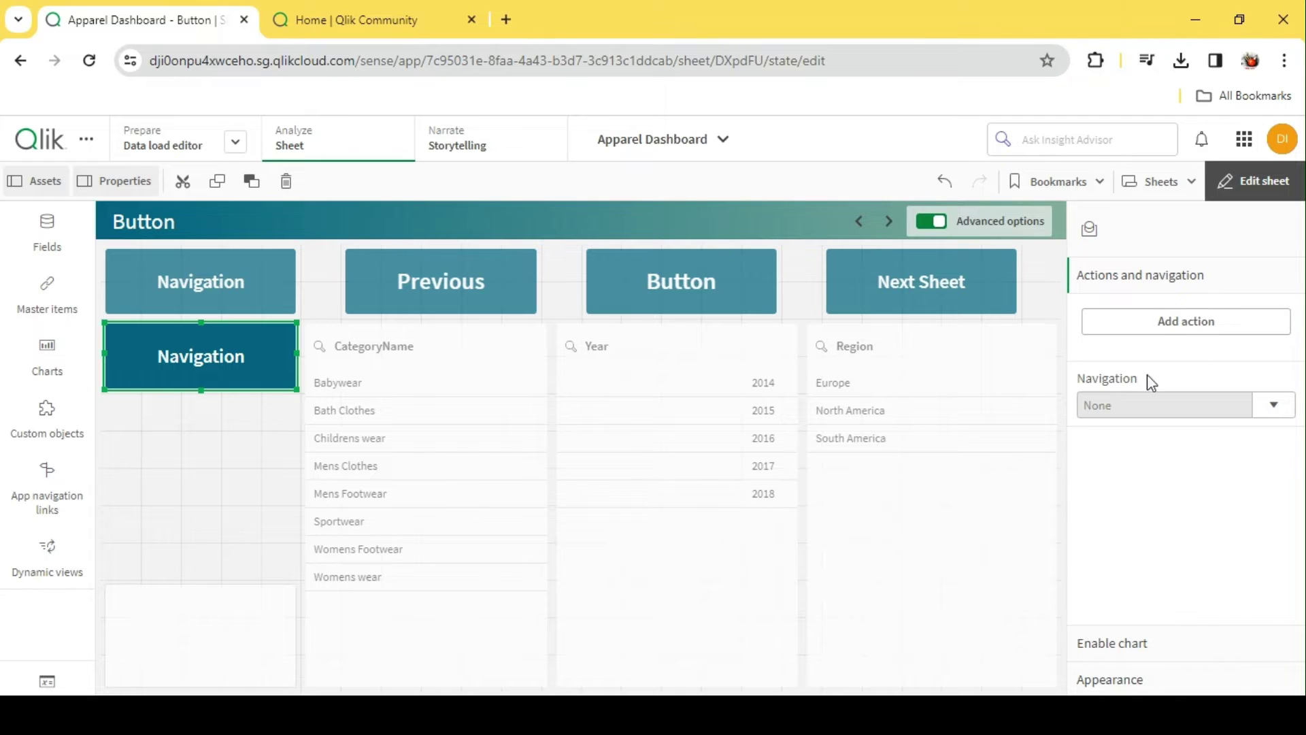
- Add a "Select values in a field" action on the CategoryName field to the copied Navigation button
left_click(1201, 329)
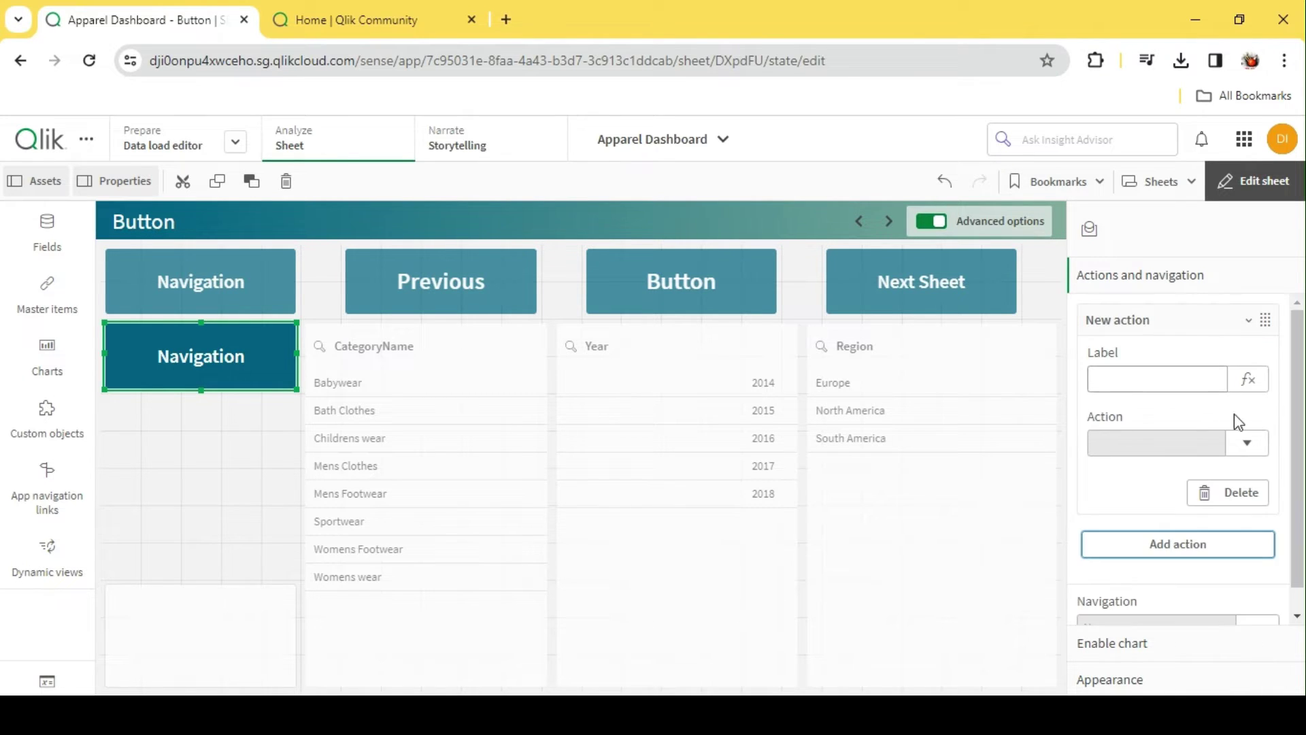
left_click(1248, 446)
scroll(1231, 381, "down", 3)
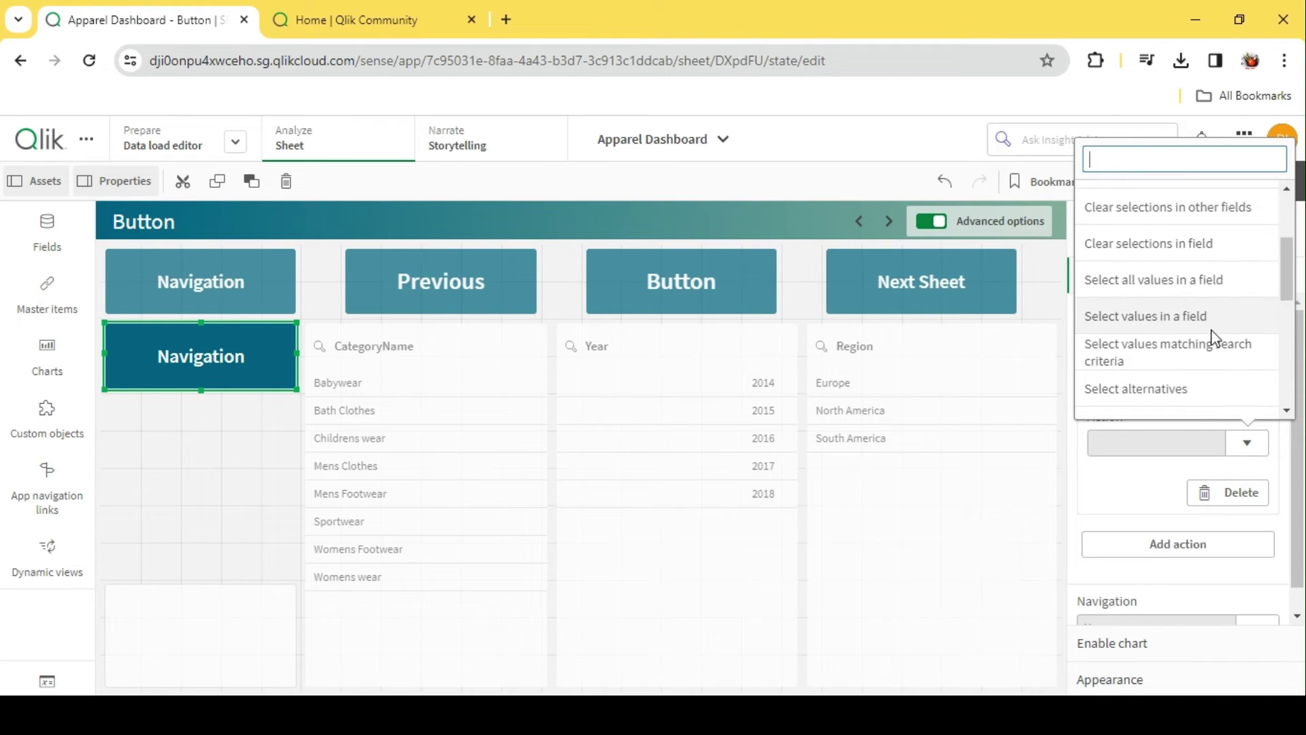
left_click(1163, 316)
scroll(1143, 467, "down", 3)
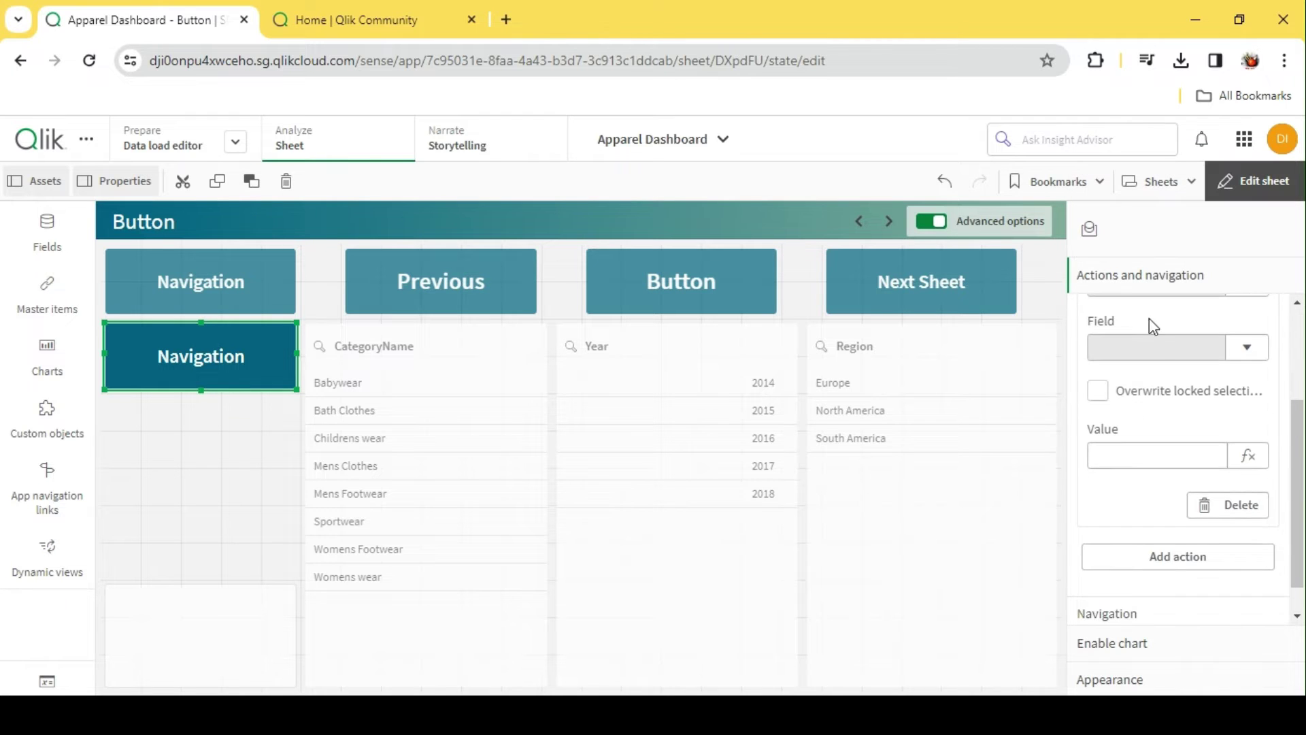
scroll(1149, 317, "up", 3)
left_click(1250, 509)
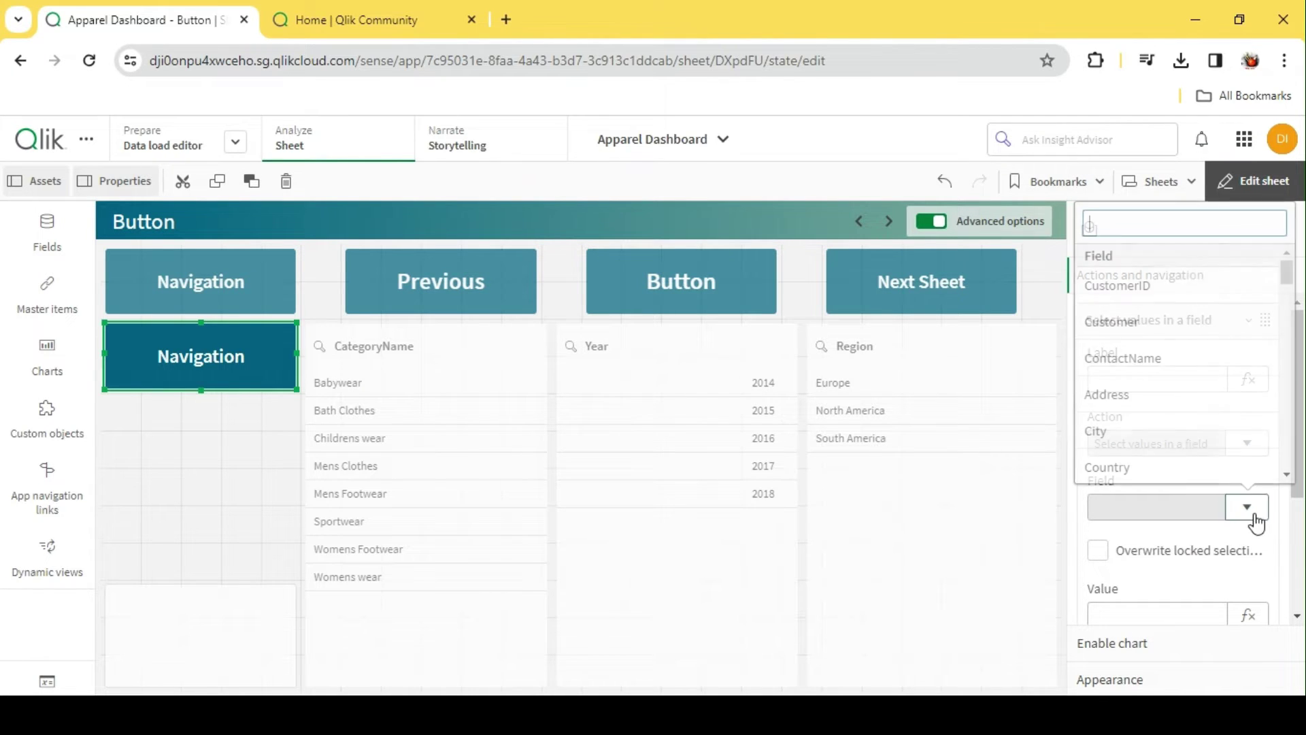
type("cate")
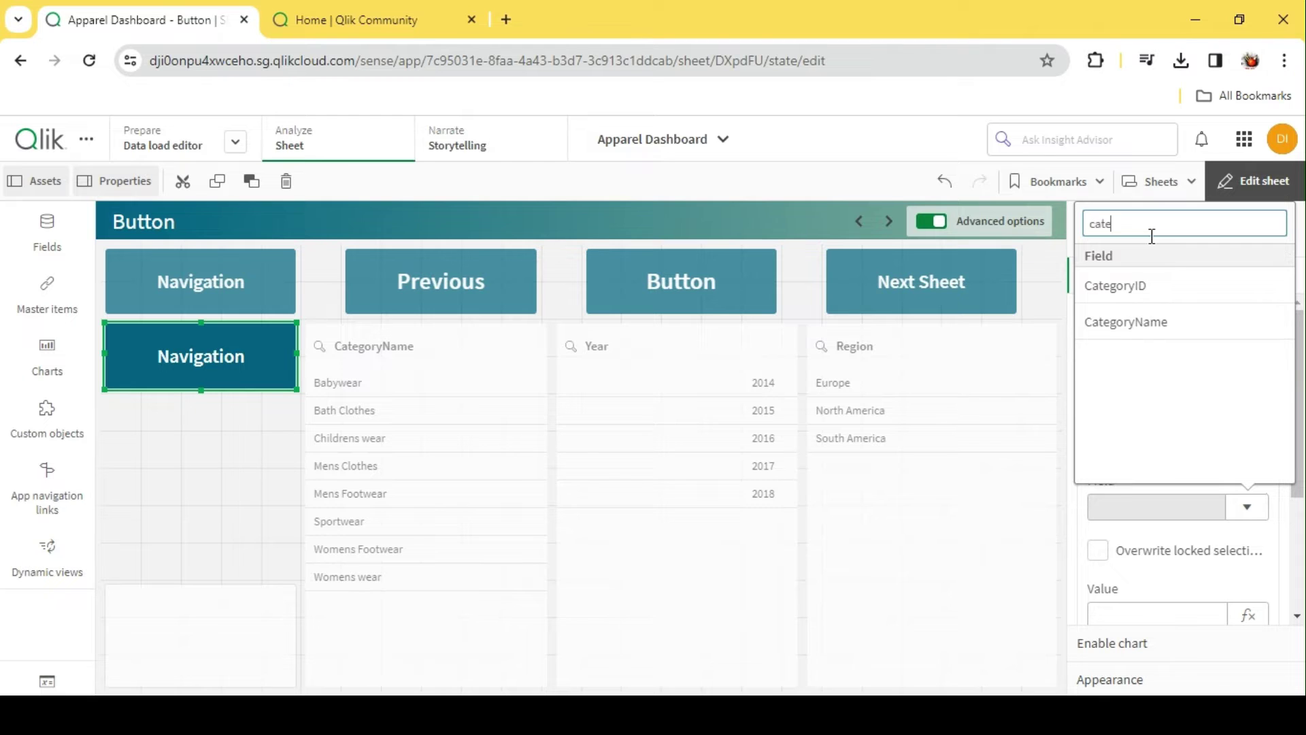
left_click(1152, 334)
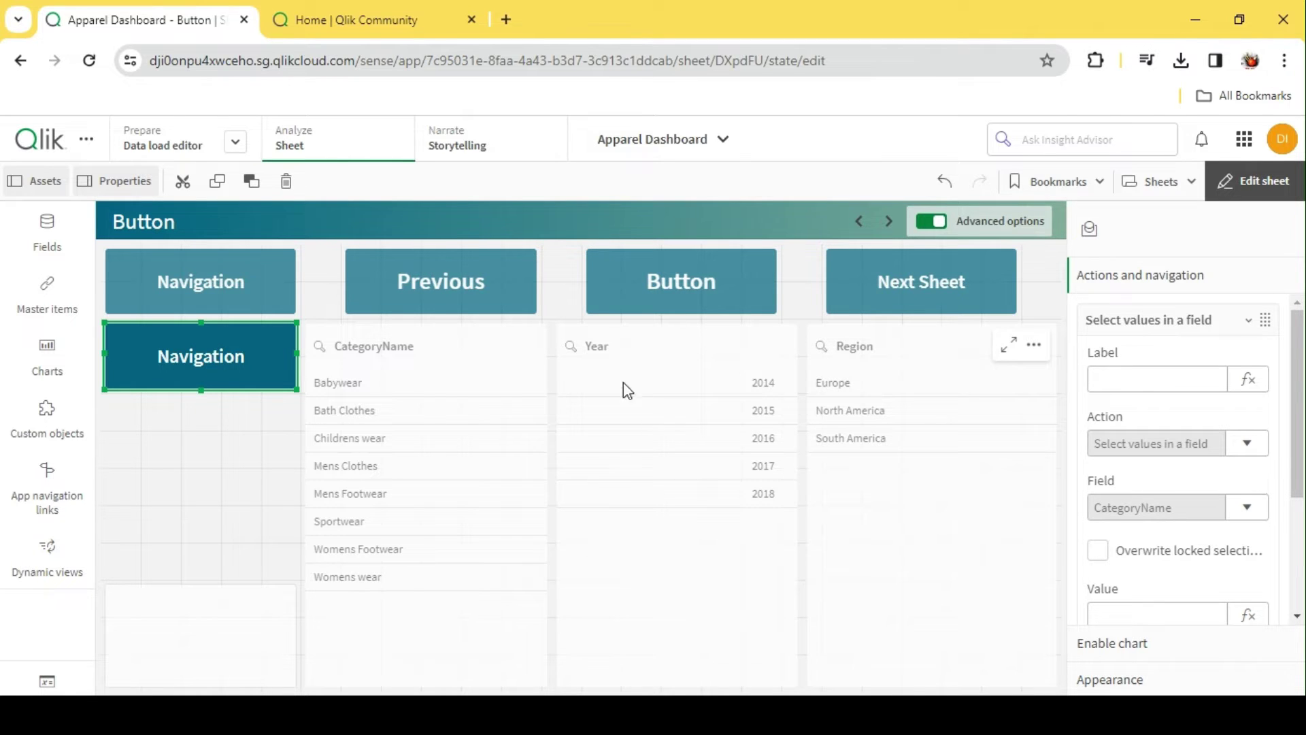
- Set the value that the copied Navigation button's action selects to Sportwear
scroll(1137, 449, "down", 3)
left_click(1136, 455)
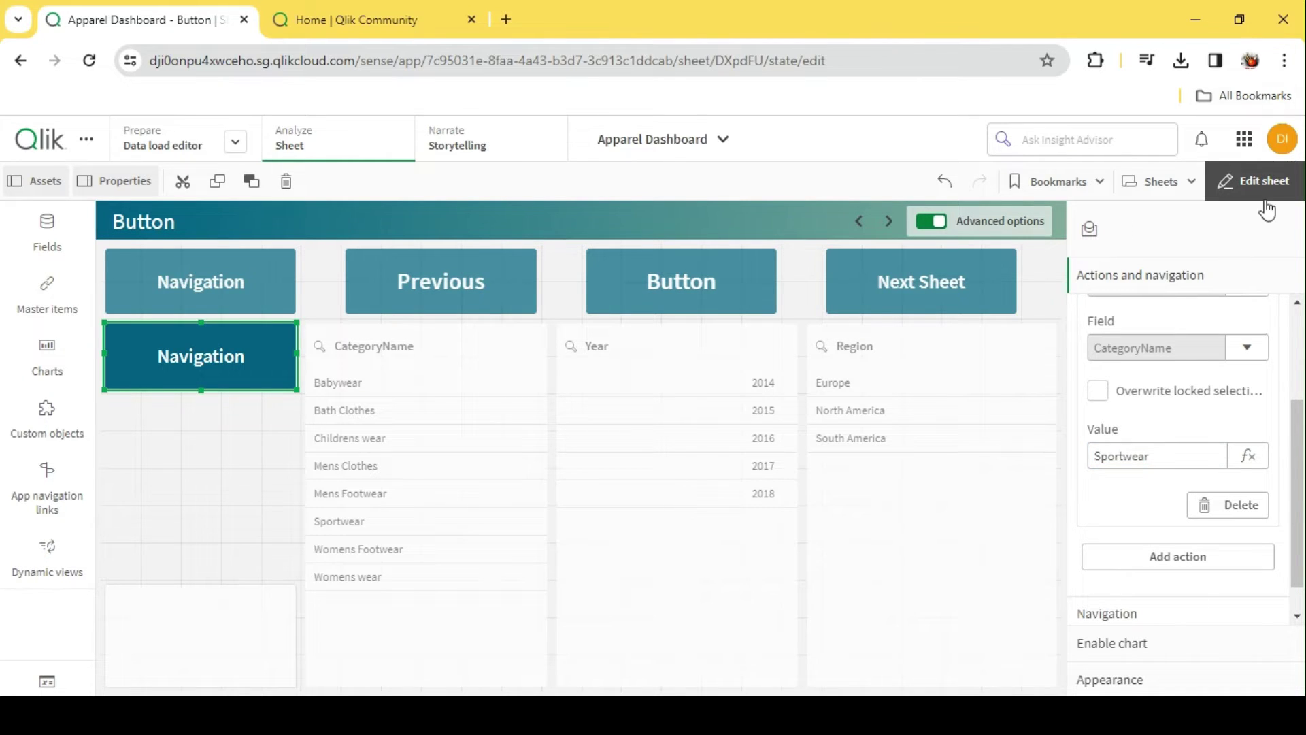
scroll(1201, 455, "up", 2)
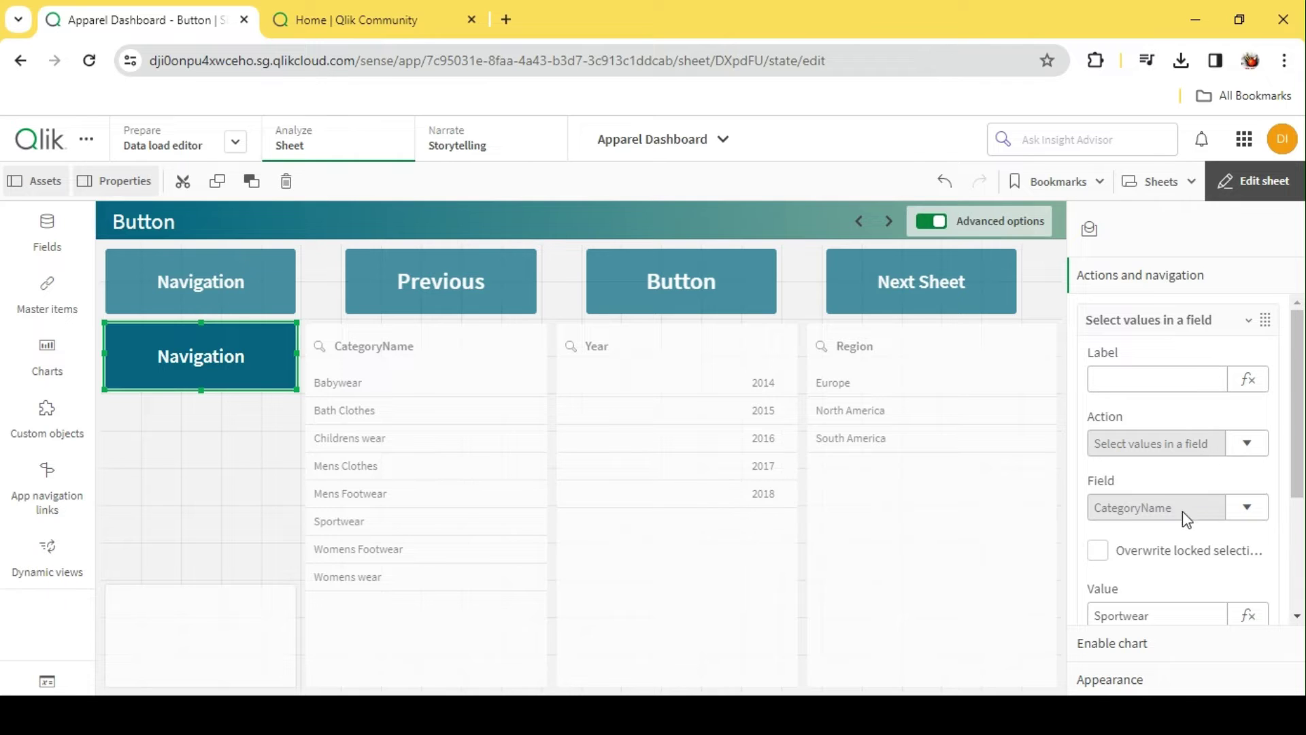
scroll(1202, 493, "down", 2)
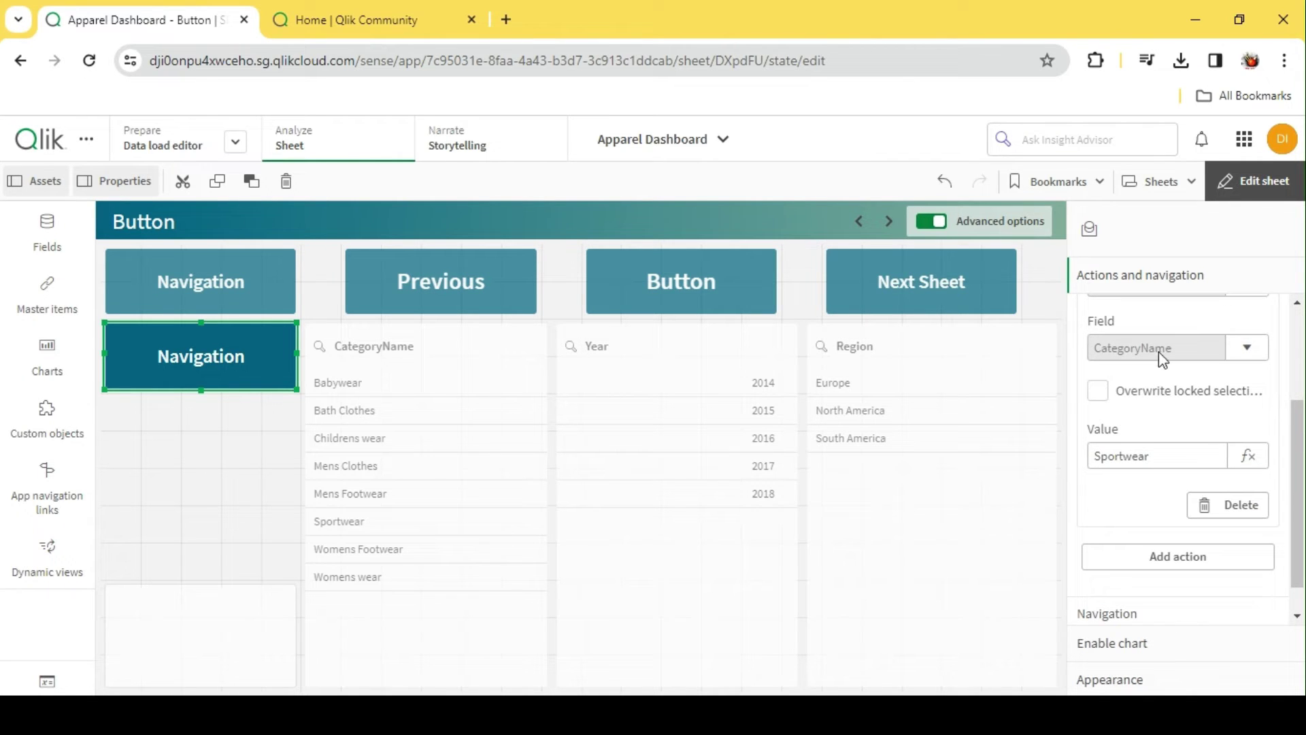
left_click(1166, 451)
- Leave edit mode, test the lower Navigation button's selection action, and resume editing the sheet
left_click(1256, 190)
left_click(138, 368)
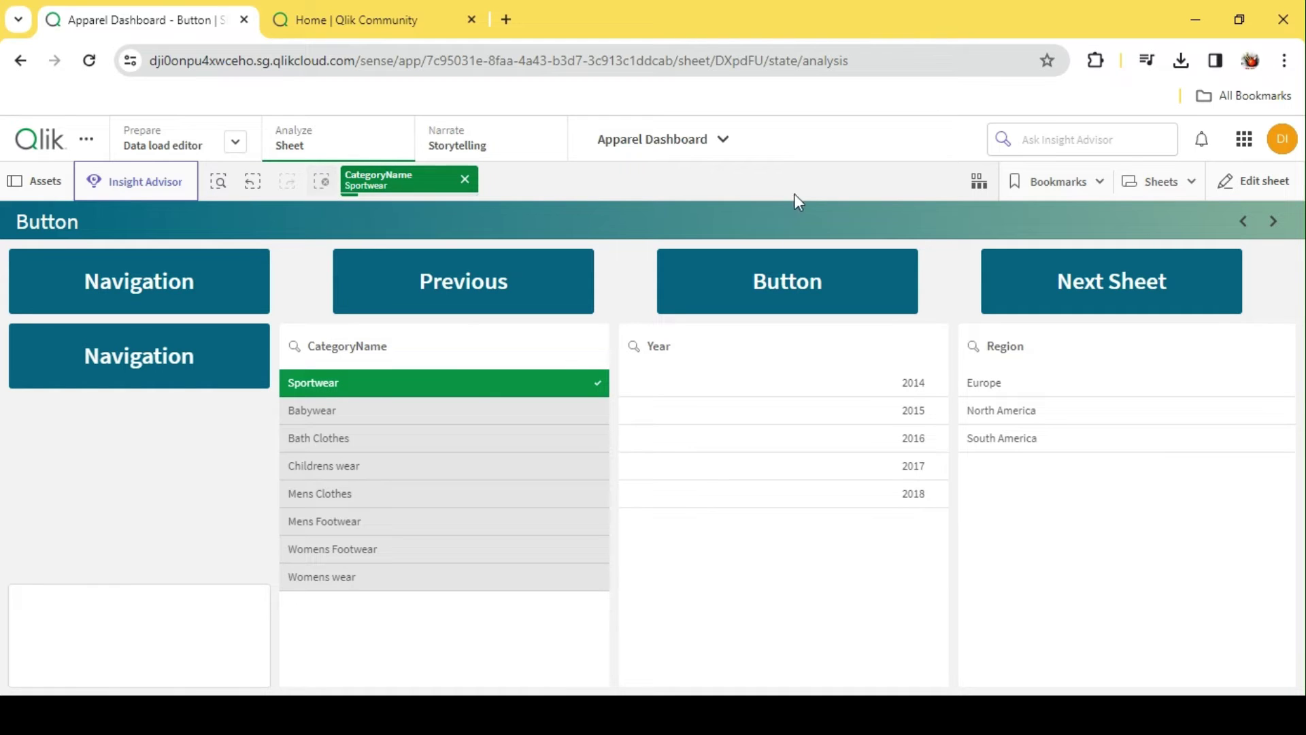
left_click(1253, 181)
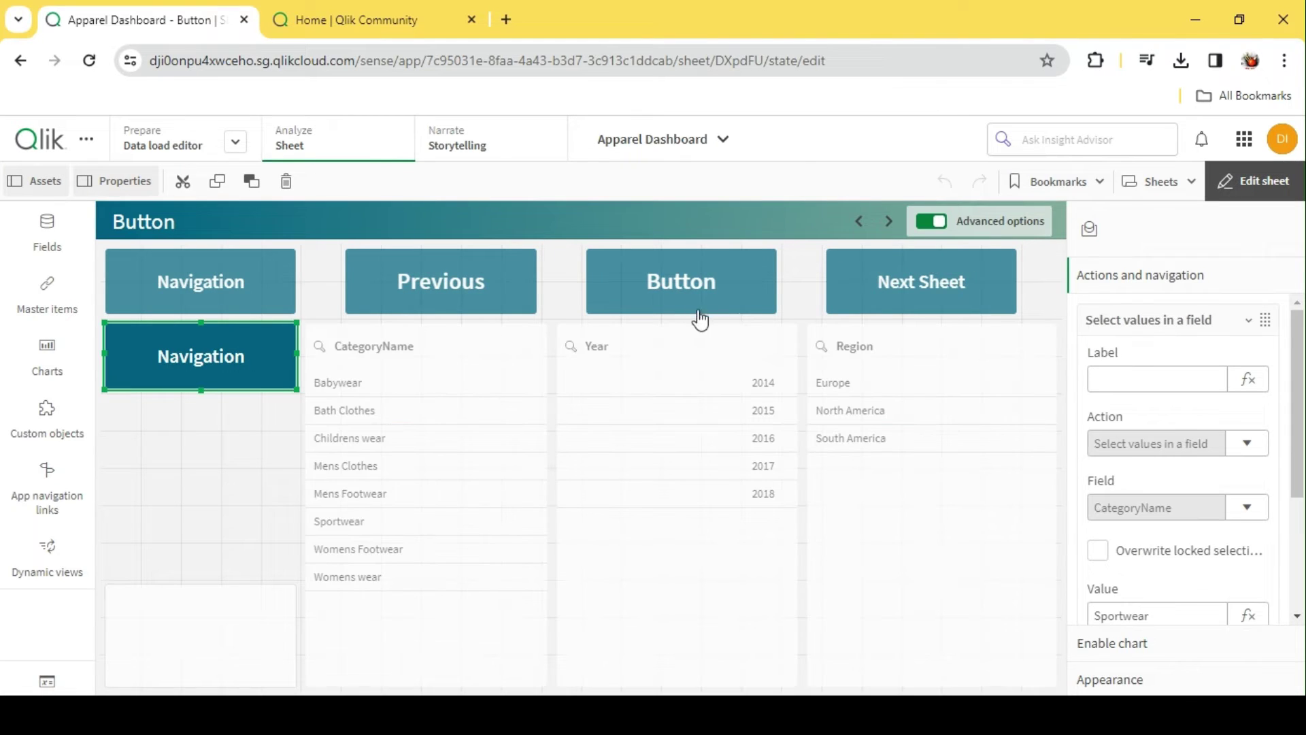
- Place a copy of the button above the Year list directly below the lower Navigation button and shrink it to one grid row
left_click(604, 310)
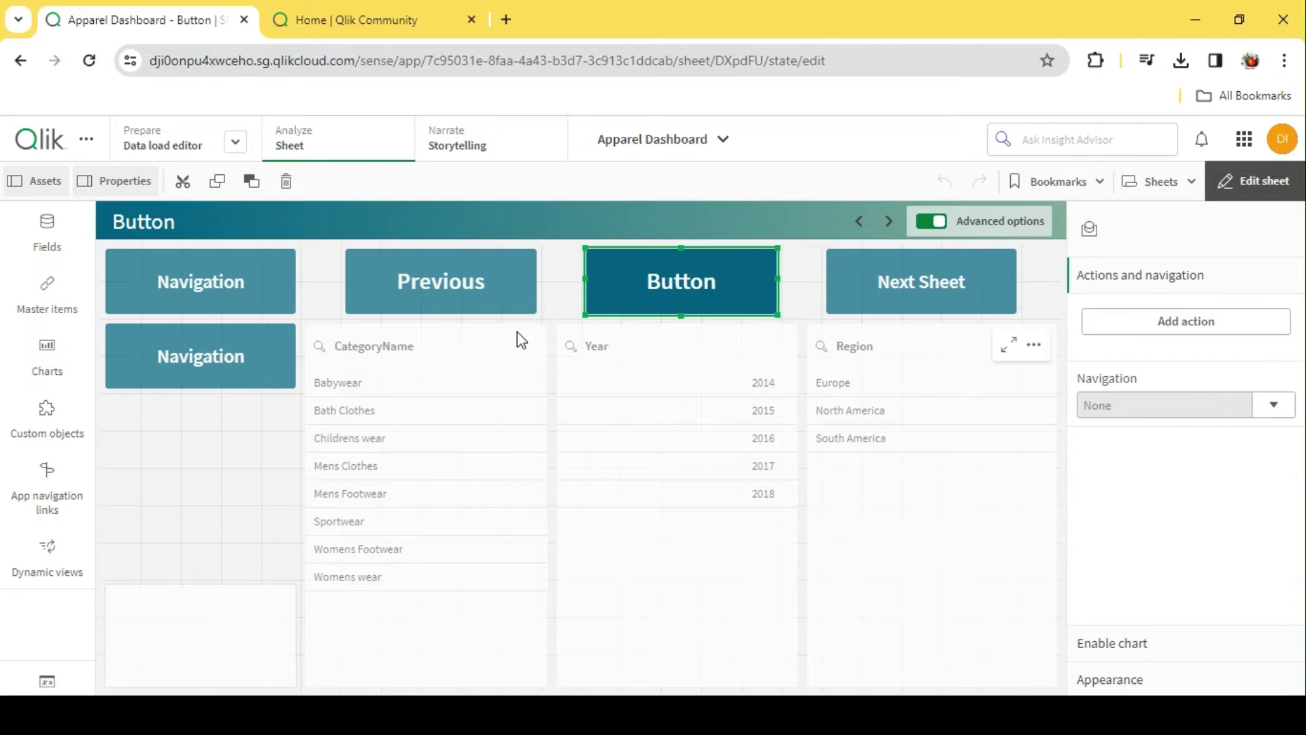
left_click(220, 413)
key("ctrl+v")
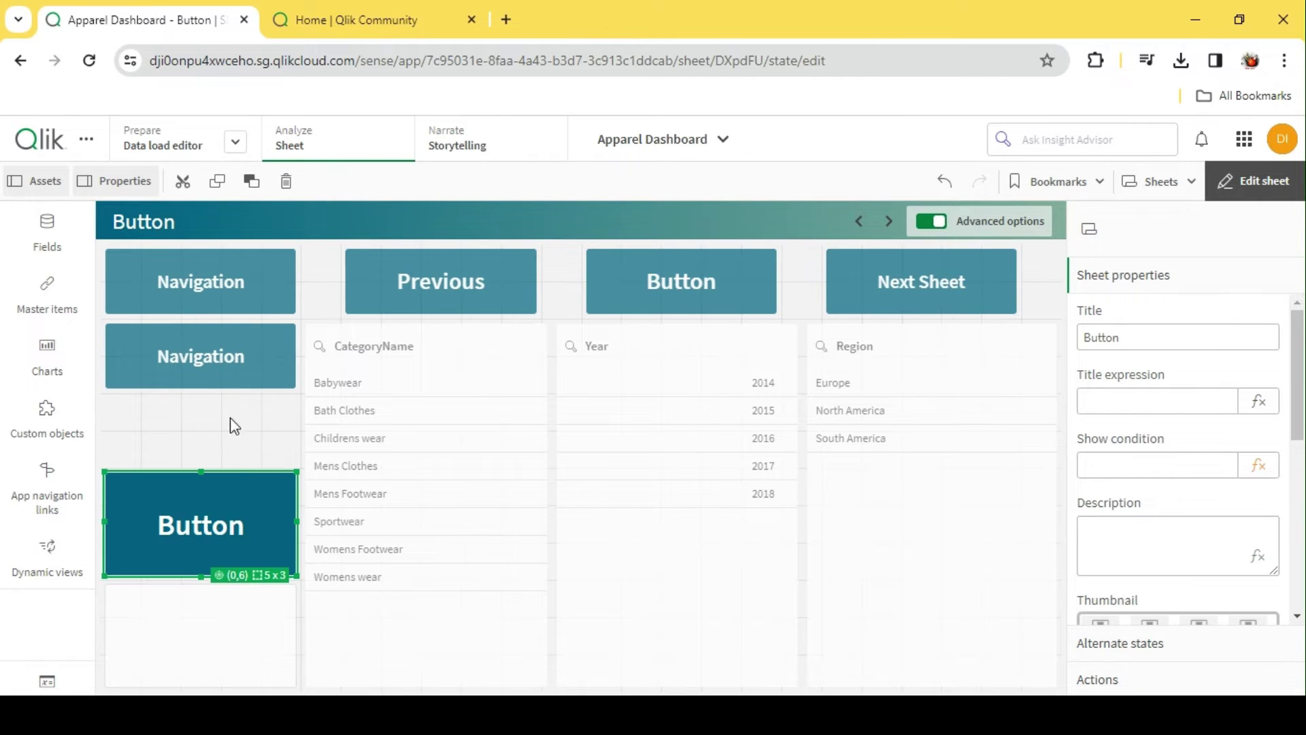
left_click_drag(195, 468, 201, 389)
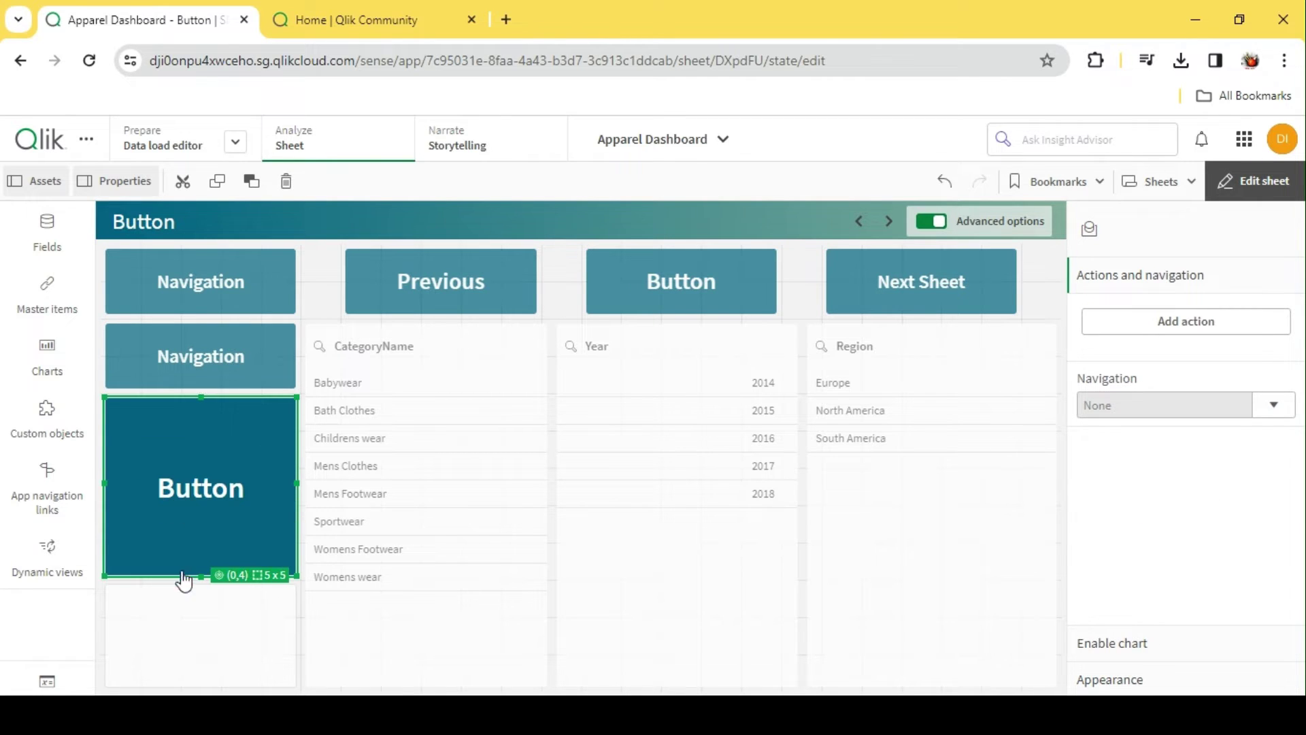
left_click_drag(201, 577, 218, 446)
- Shrink the lower Navigation button to one grid row and fit the copied button directly beneath it at the same height
left_click(204, 382)
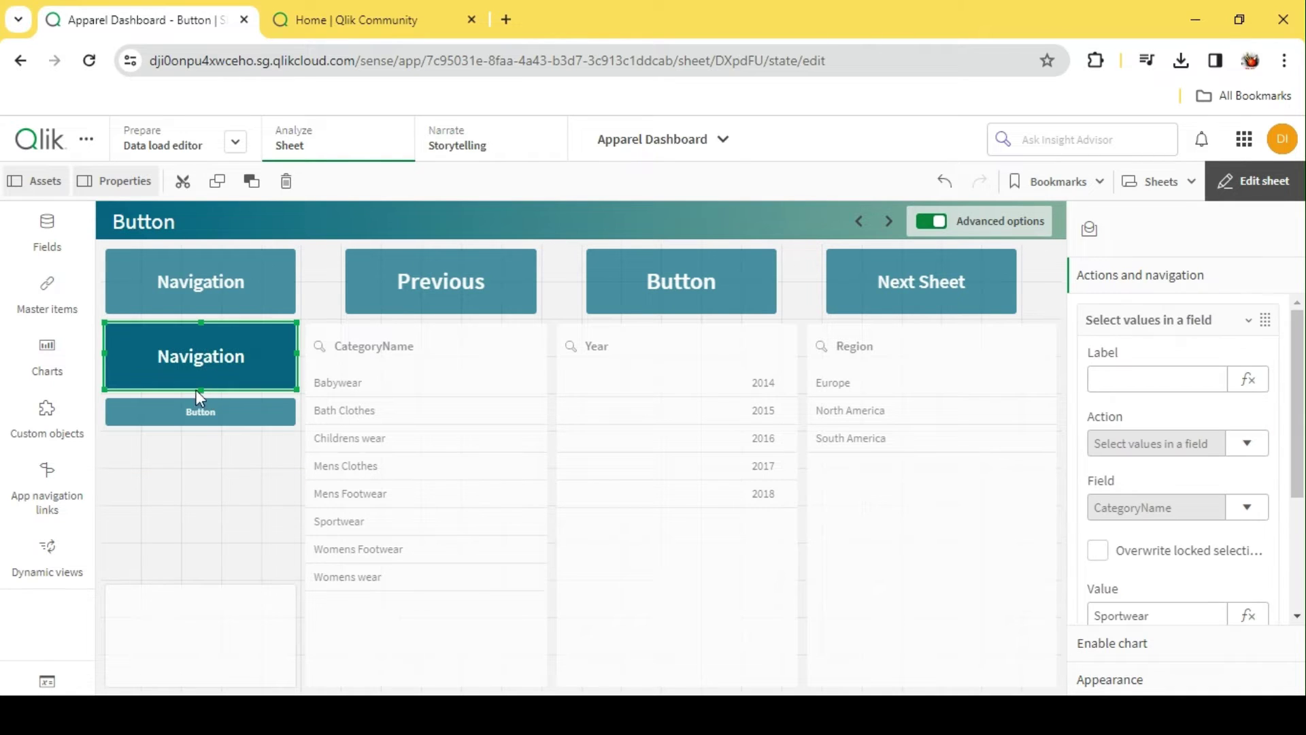
left_click_drag(196, 388, 201, 360)
left_click(213, 426)
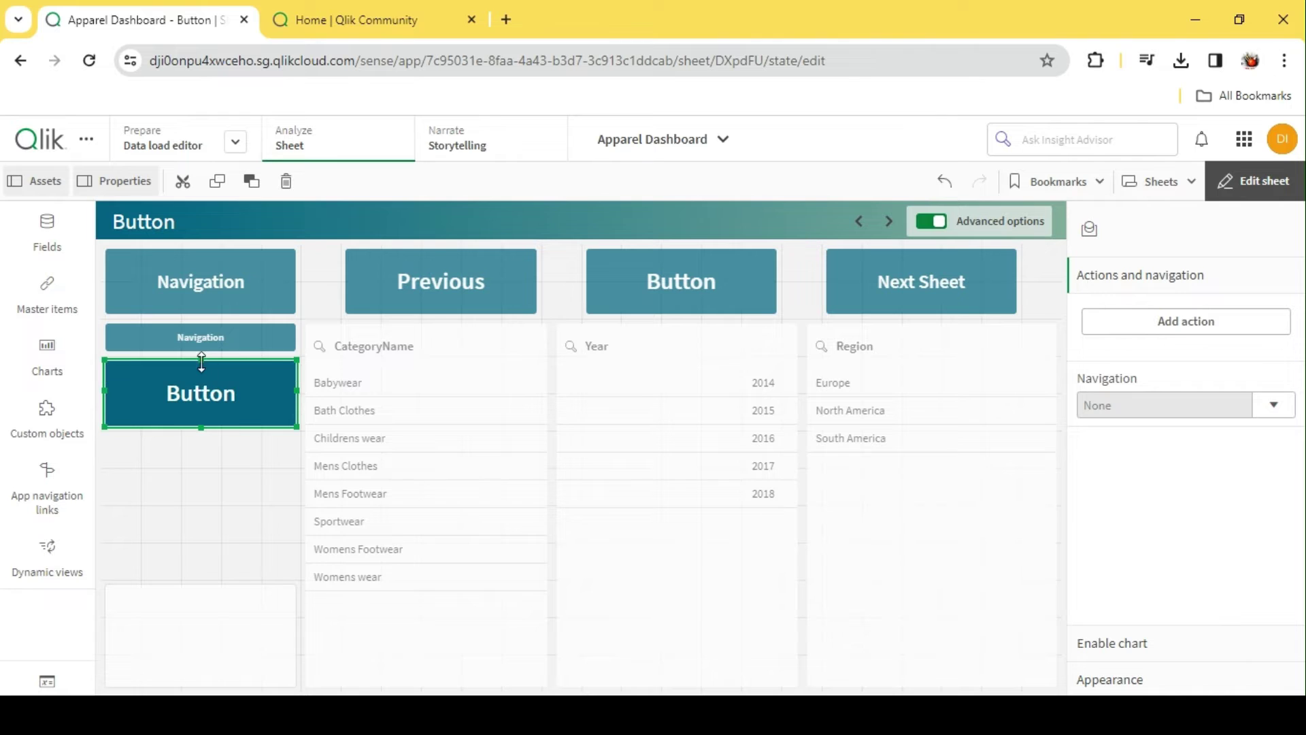
left_click_drag(201, 428, 201, 390)
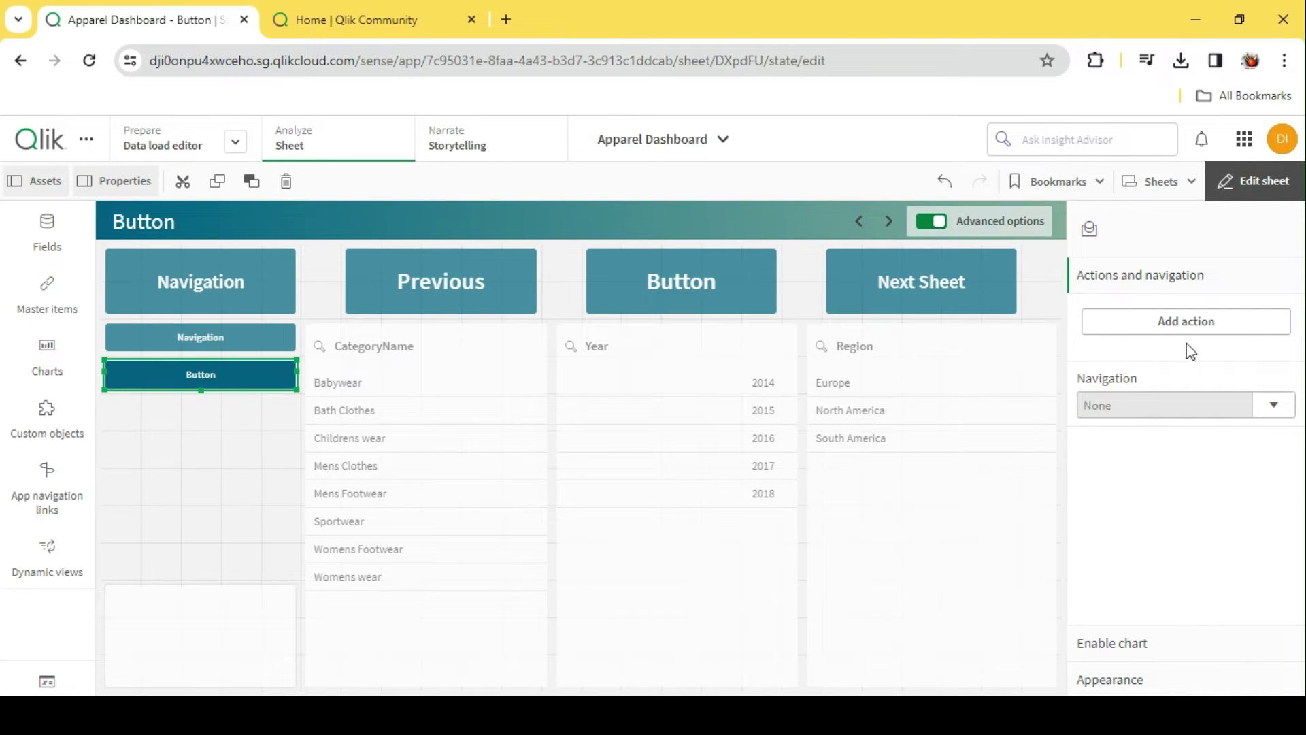
- Add a "Select values matching search criteria" action on the CategoryName field to the copied button
left_click(1254, 322)
left_click(1250, 445)
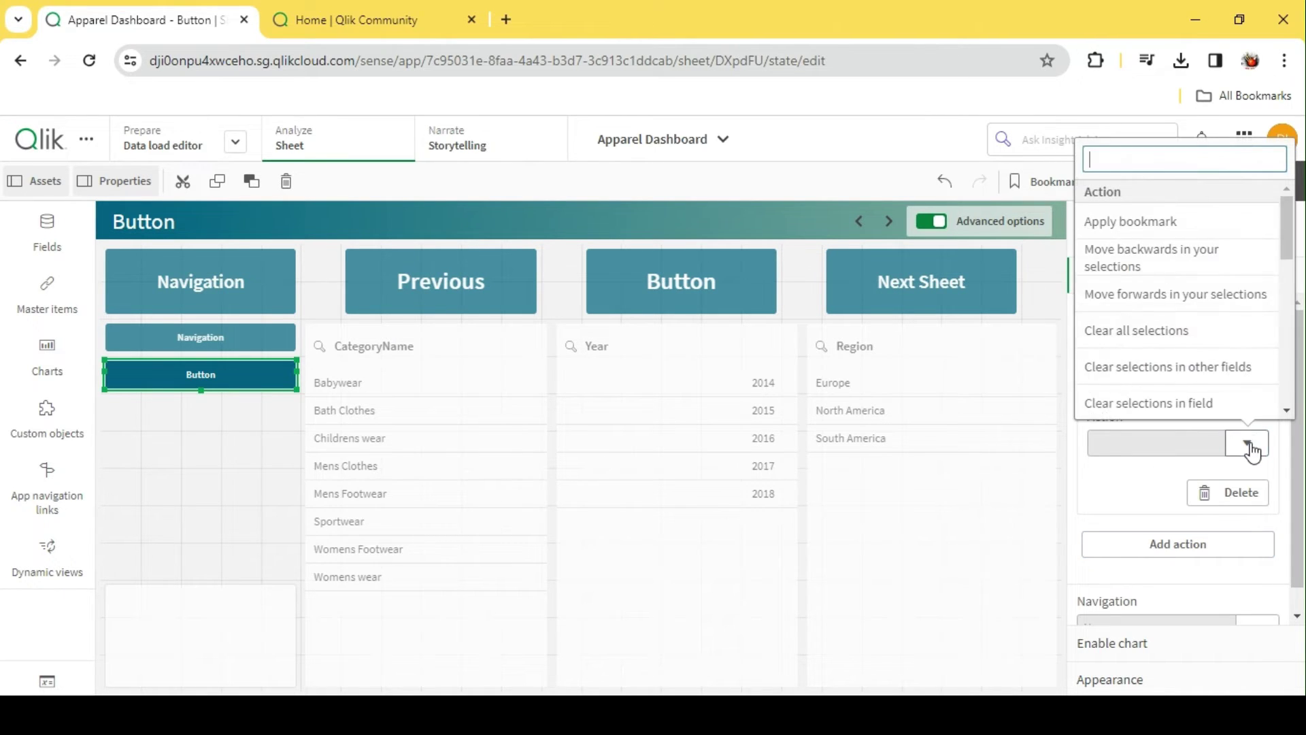
scroll(1249, 323, "down", 3)
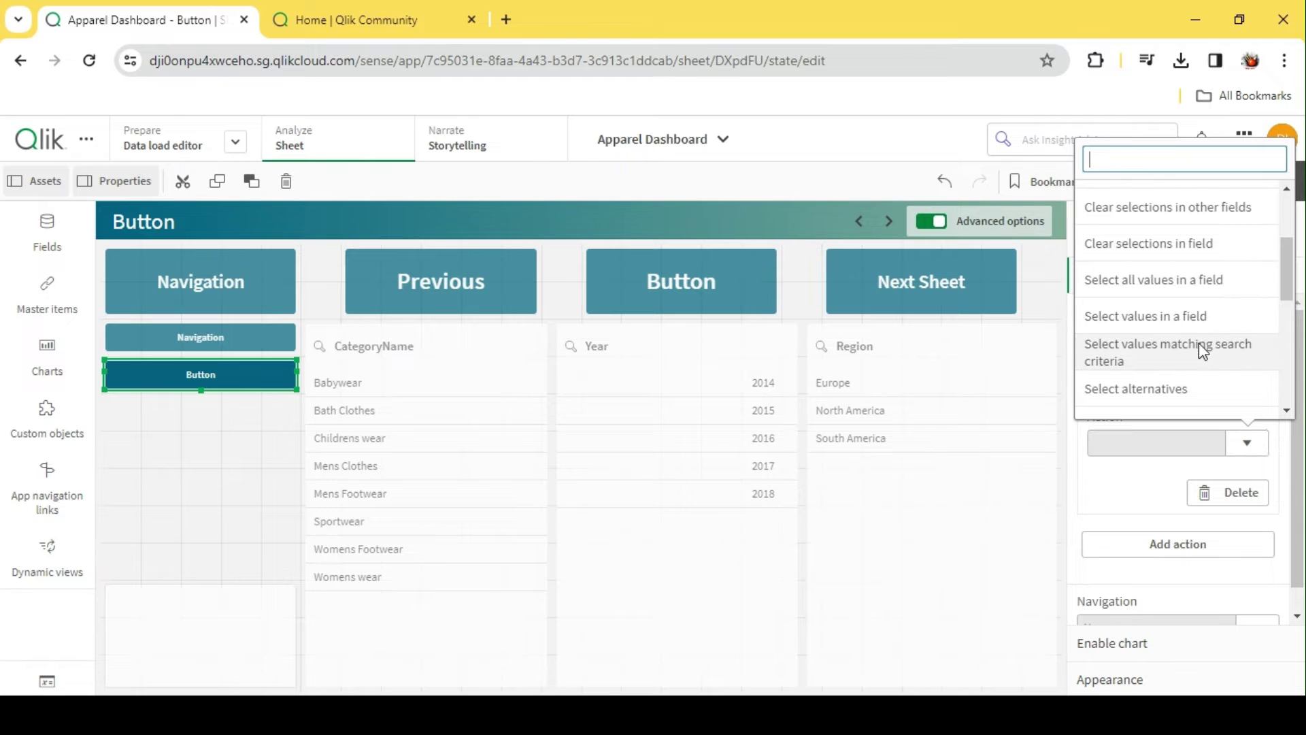
left_click(1216, 352)
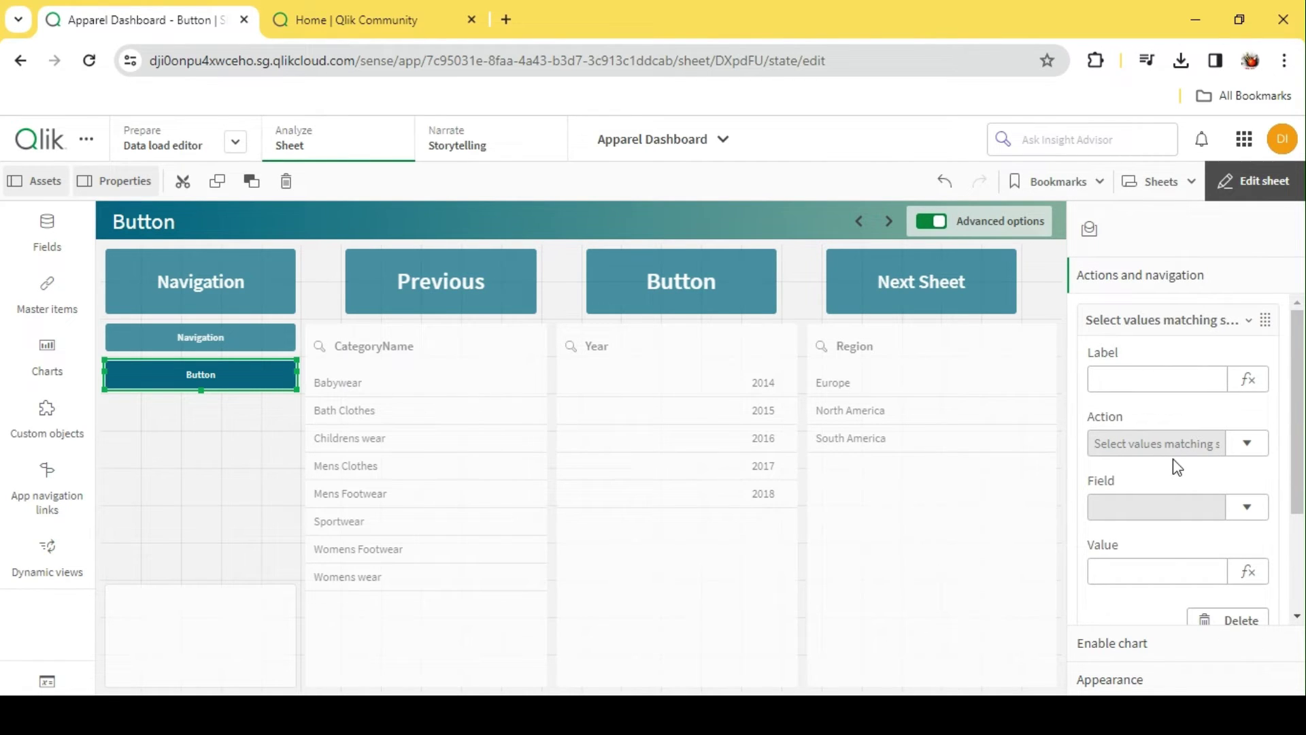
left_click(1247, 507)
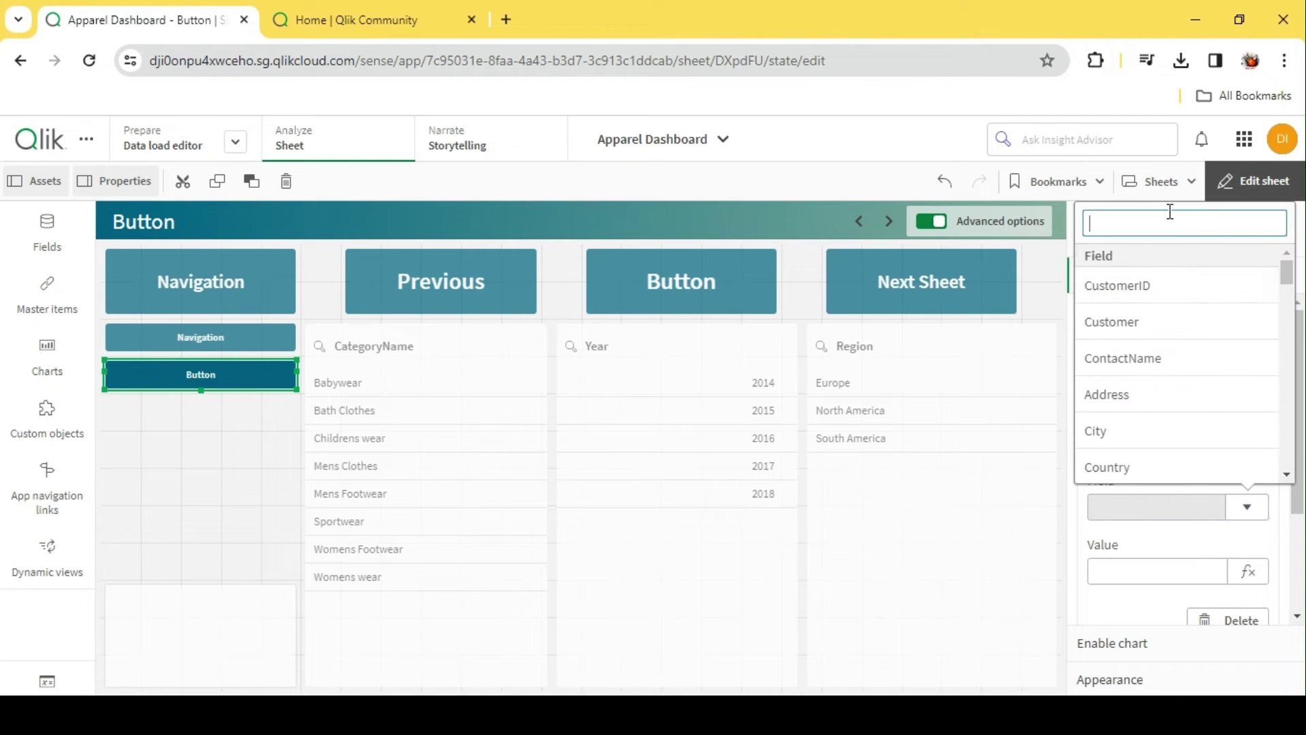
type("cate")
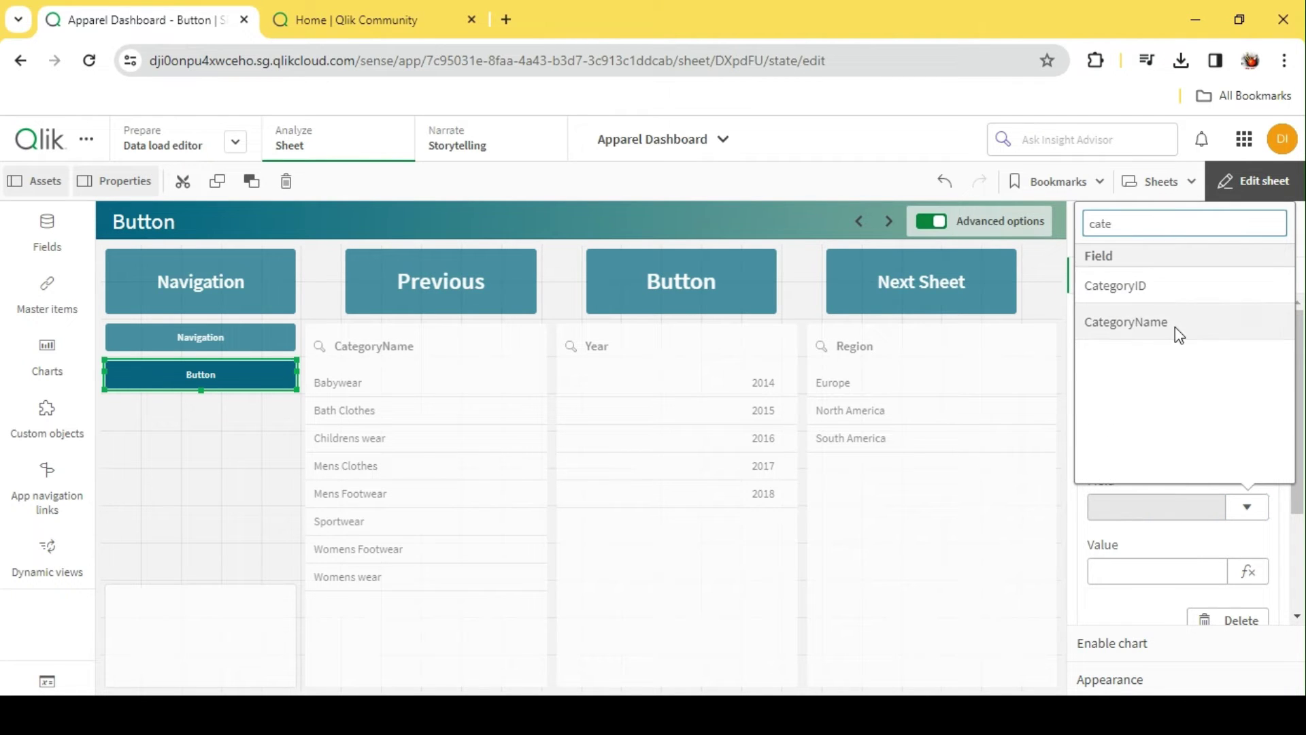
left_click(1174, 327)
scroll(1224, 470, "down", 2)
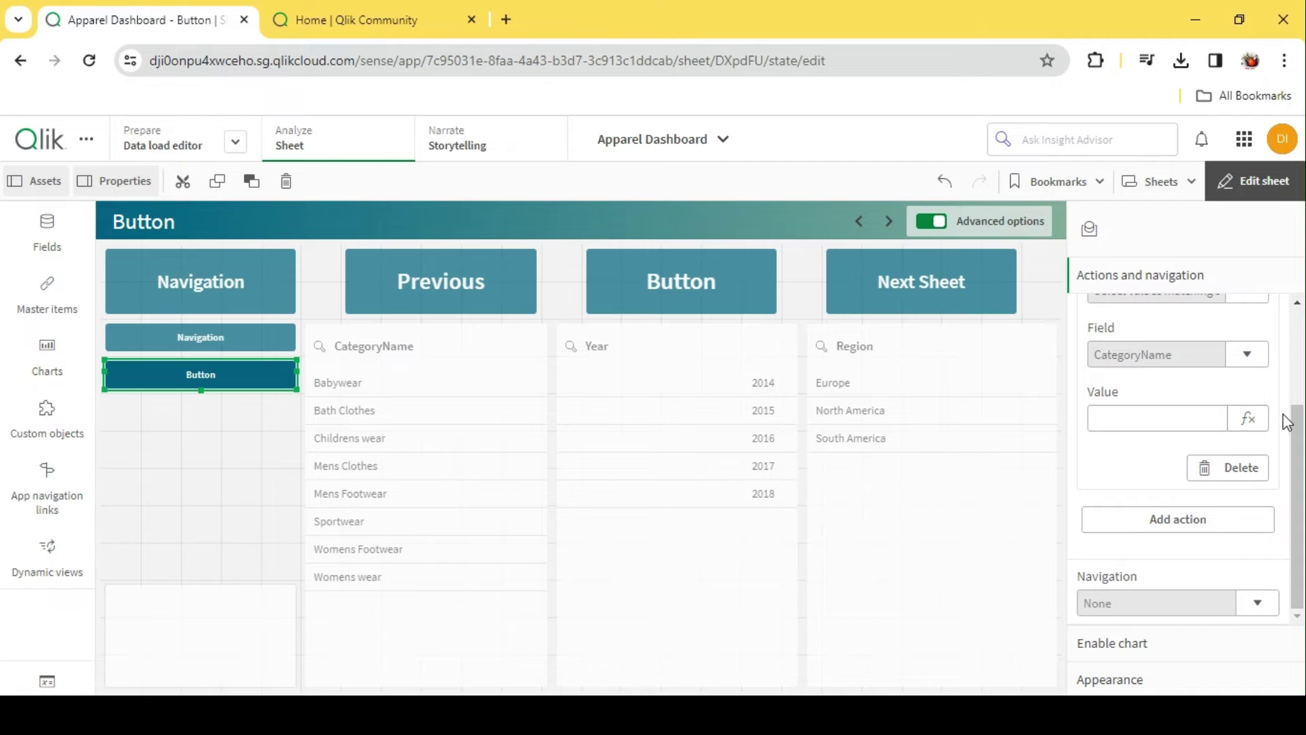
left_click(1254, 423)
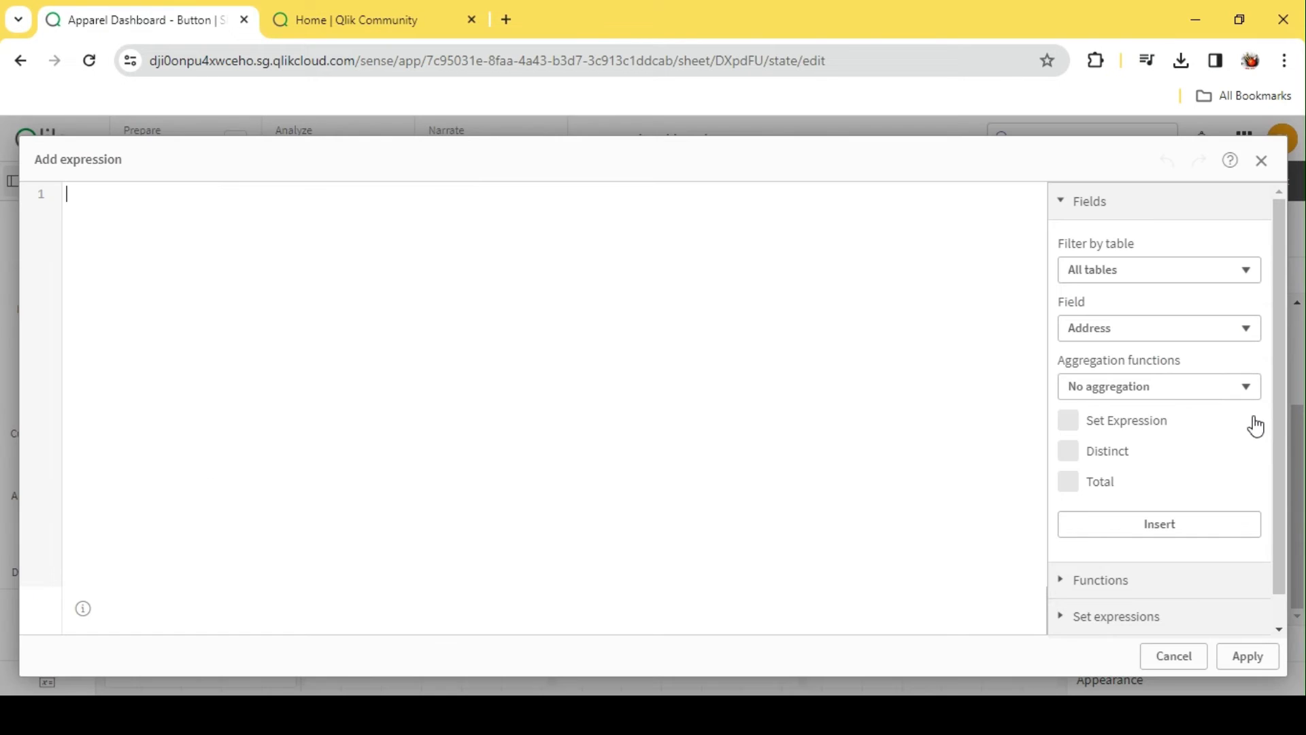
left_click(1165, 652)
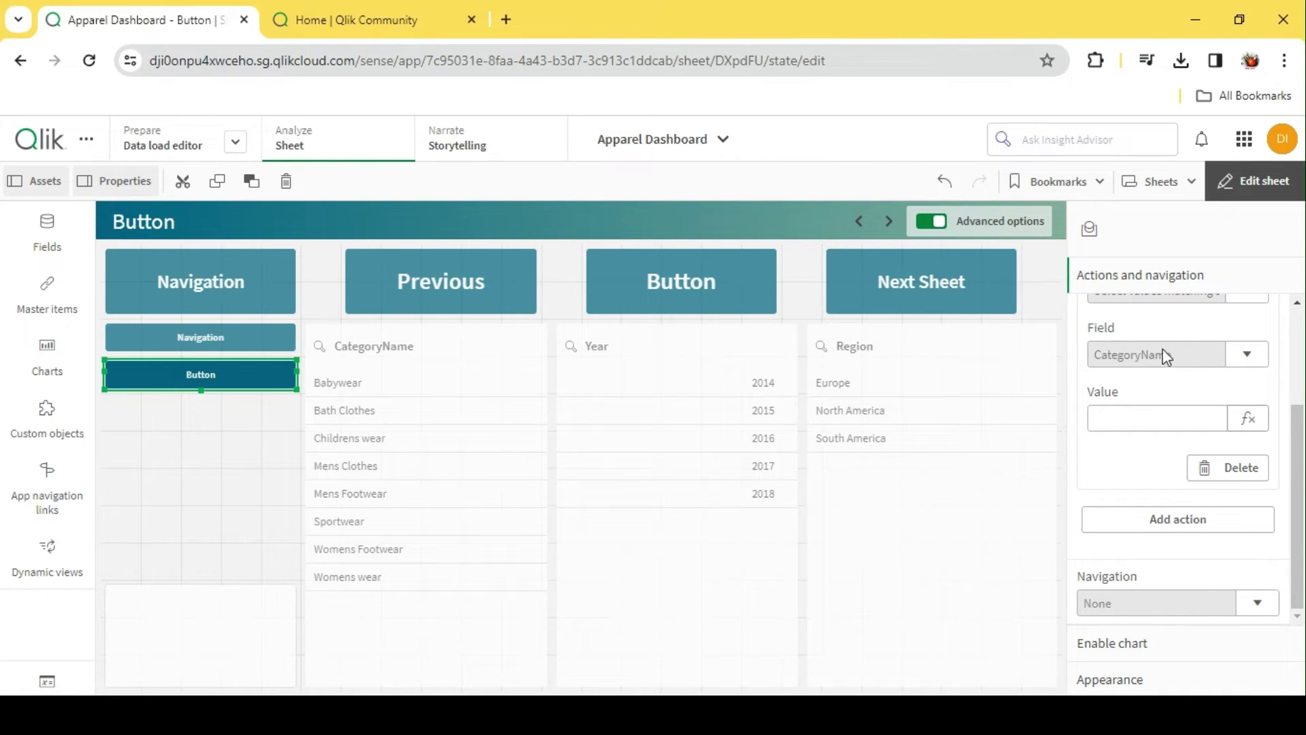
scroll(1164, 539, "up", 2)
scroll(1201, 519, "down", 2)
- Set the search action's value to the expression ='("Sportwear"|"Babywear" )'
left_click(1242, 420)
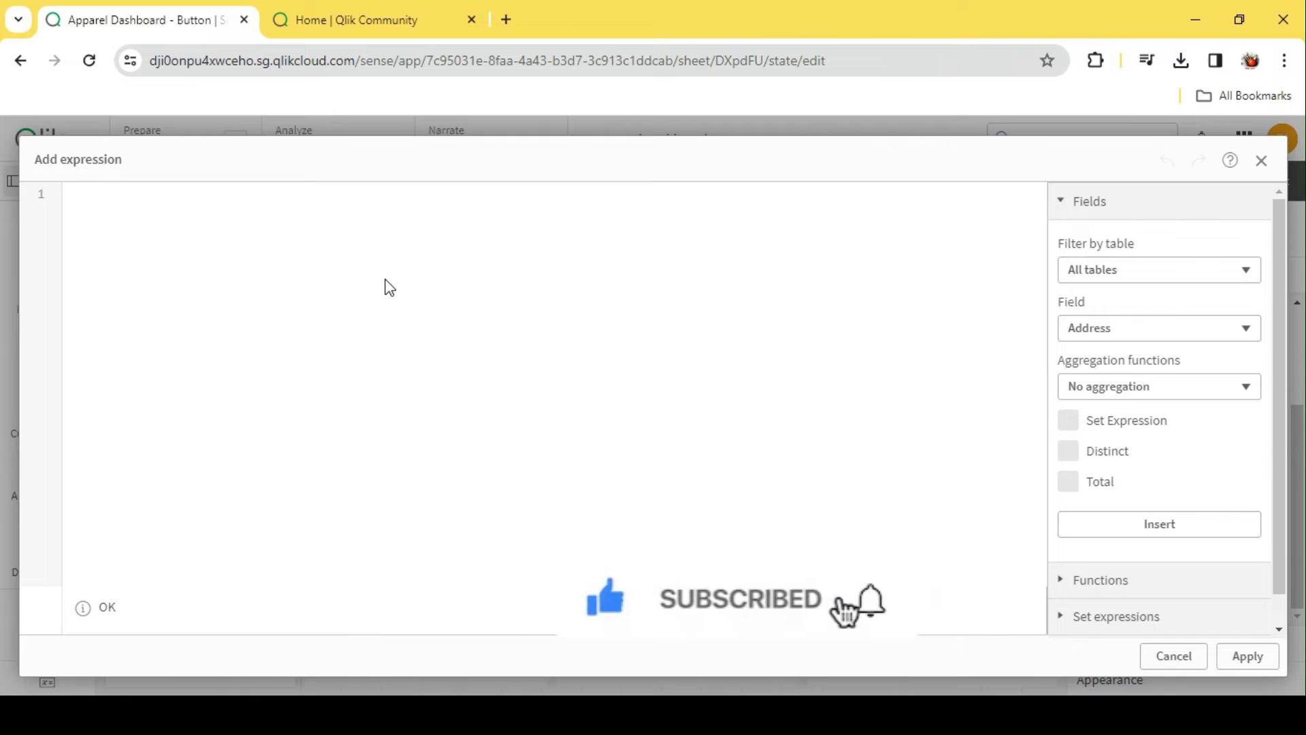
type("=")
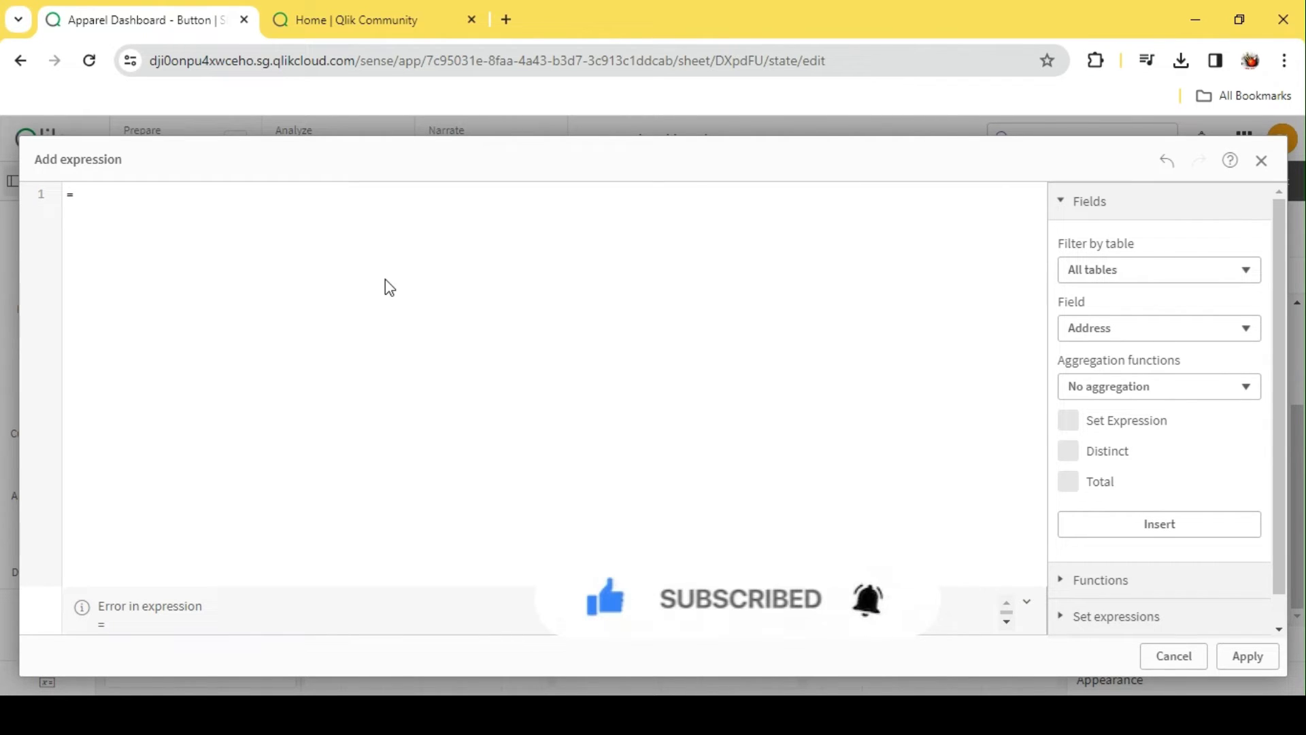
type("''")
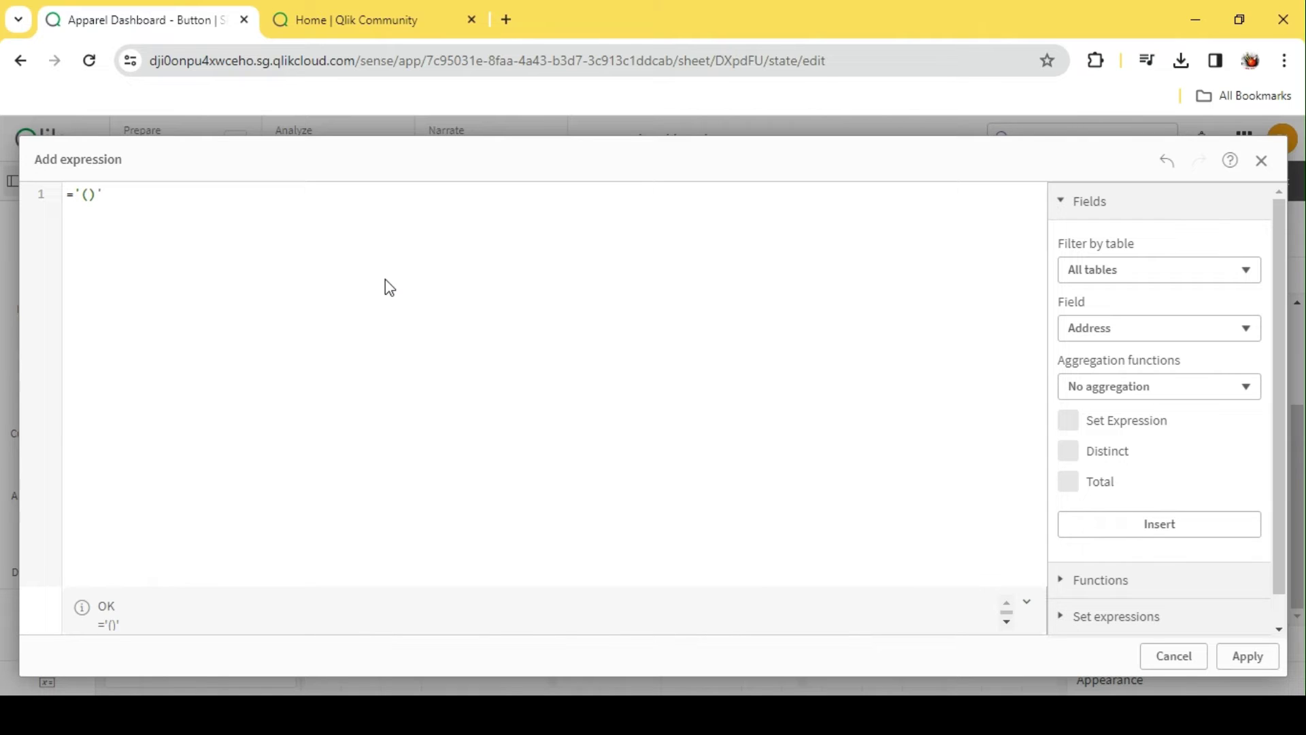
type("(\"Sportwear\"|")
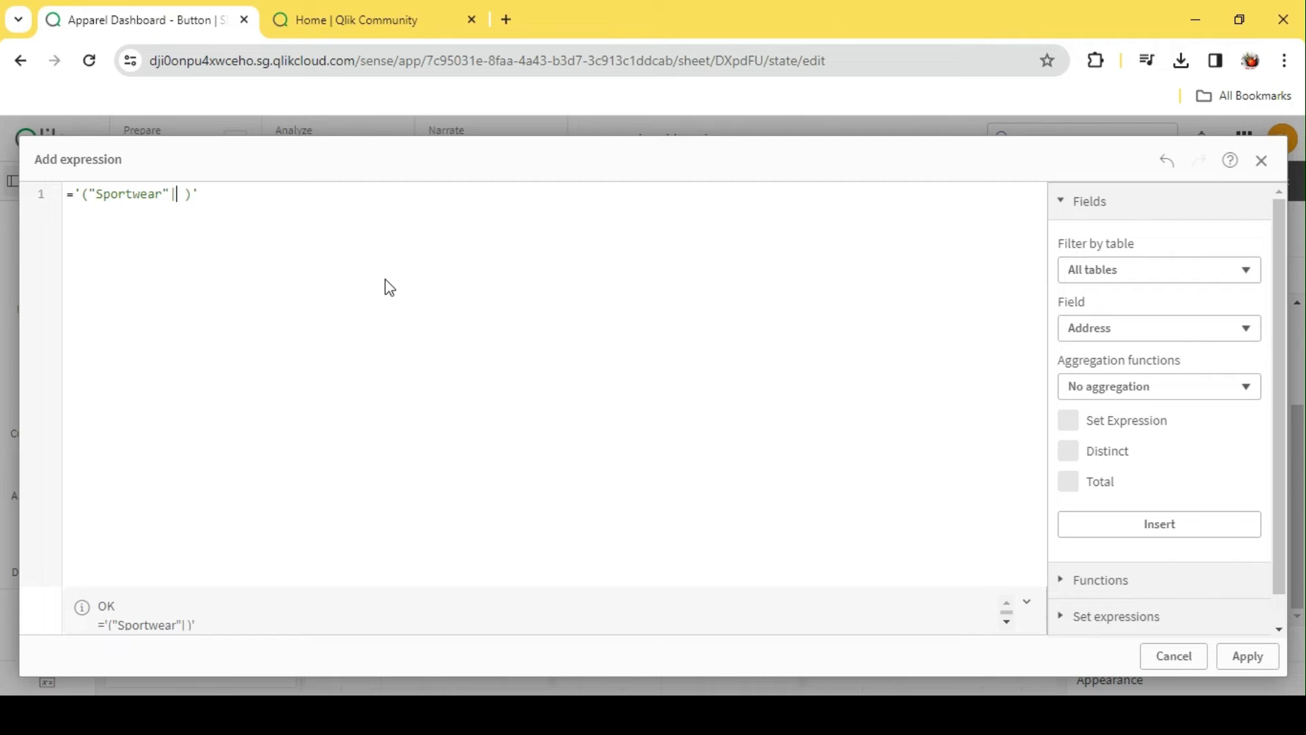
type("\"\"")
type("abywear")
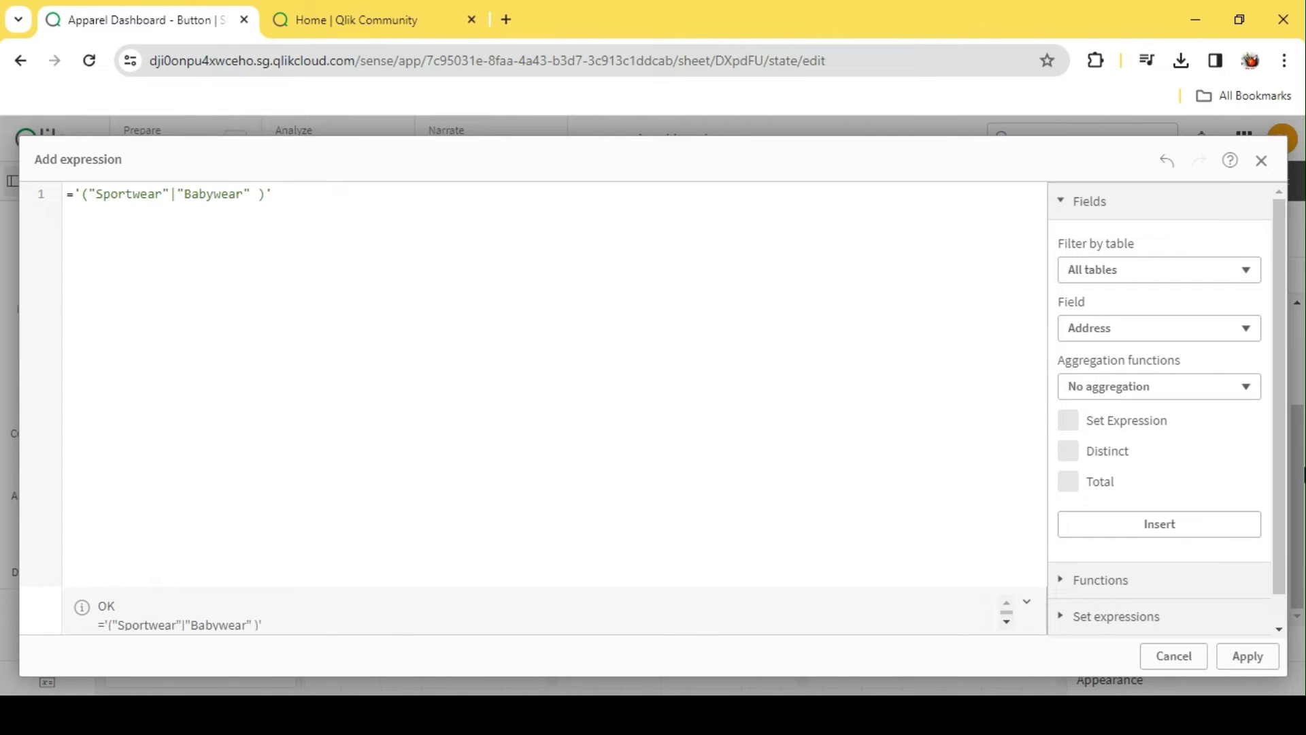
double_click(122, 194)
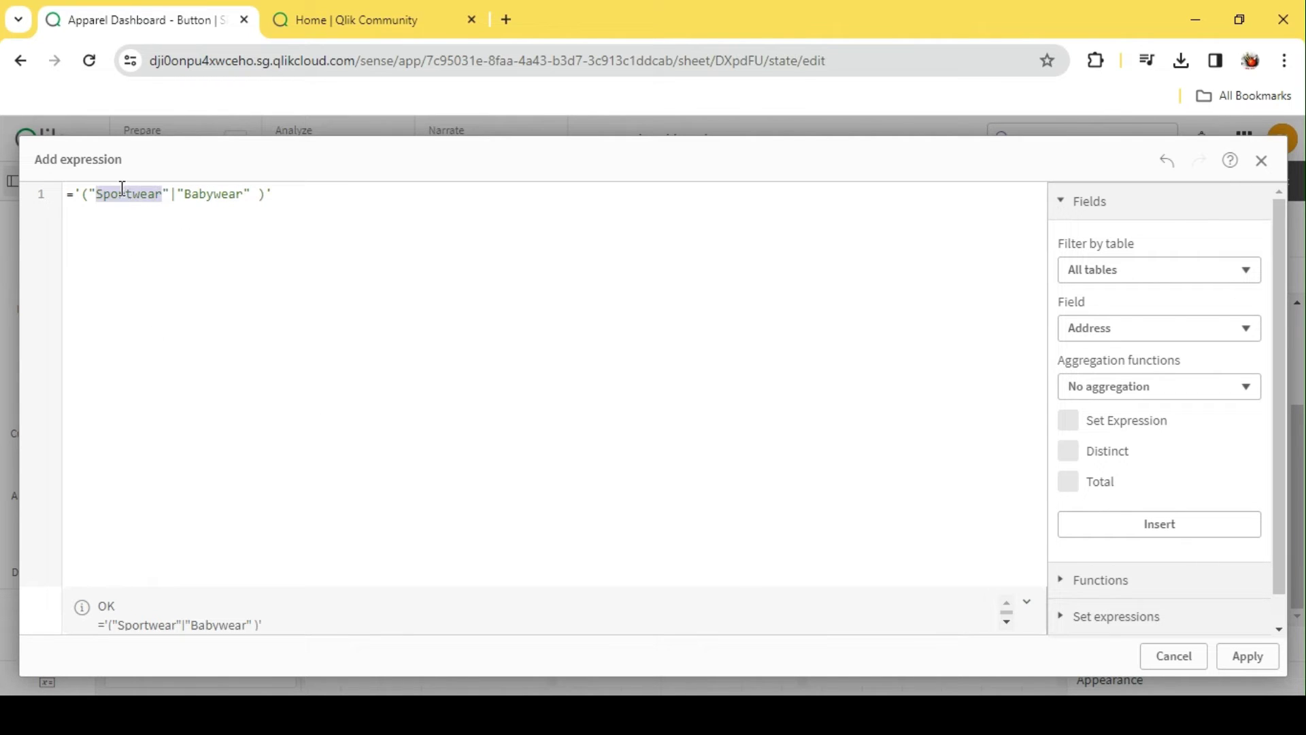
double_click(175, 193)
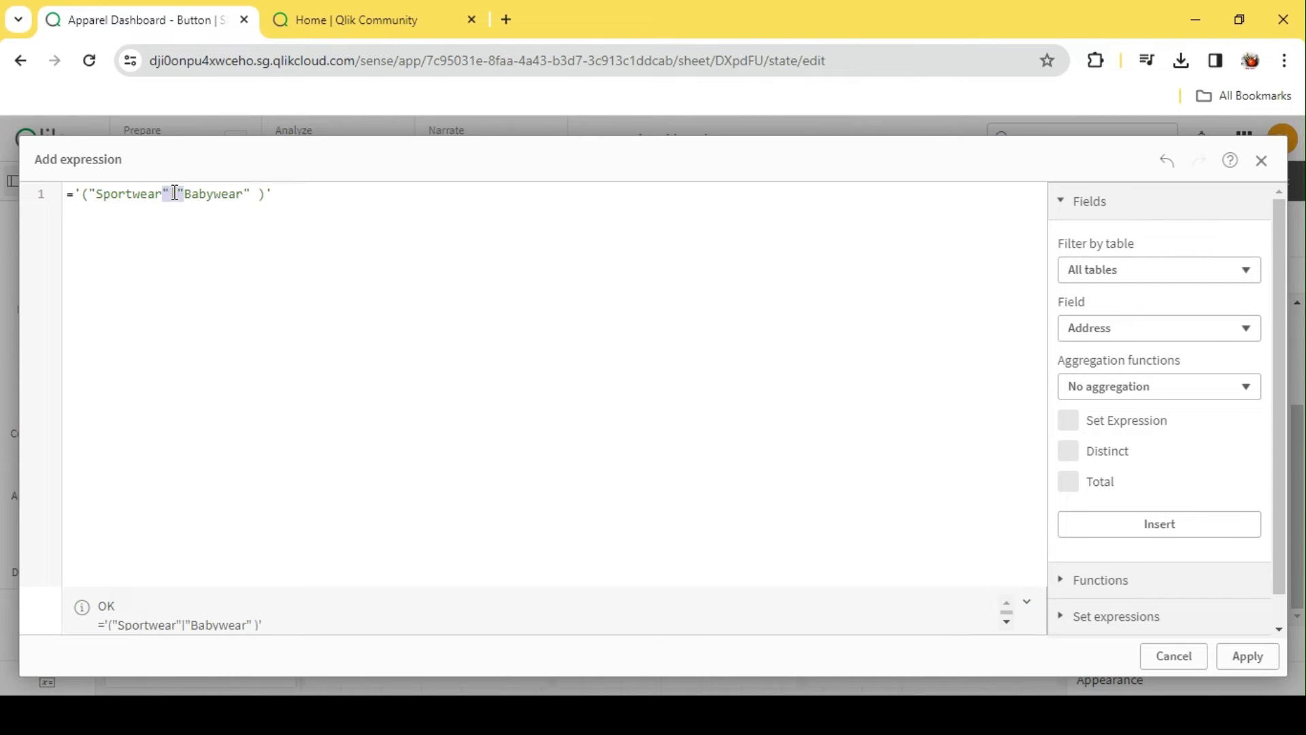
left_click(176, 197)
left_click(1252, 656)
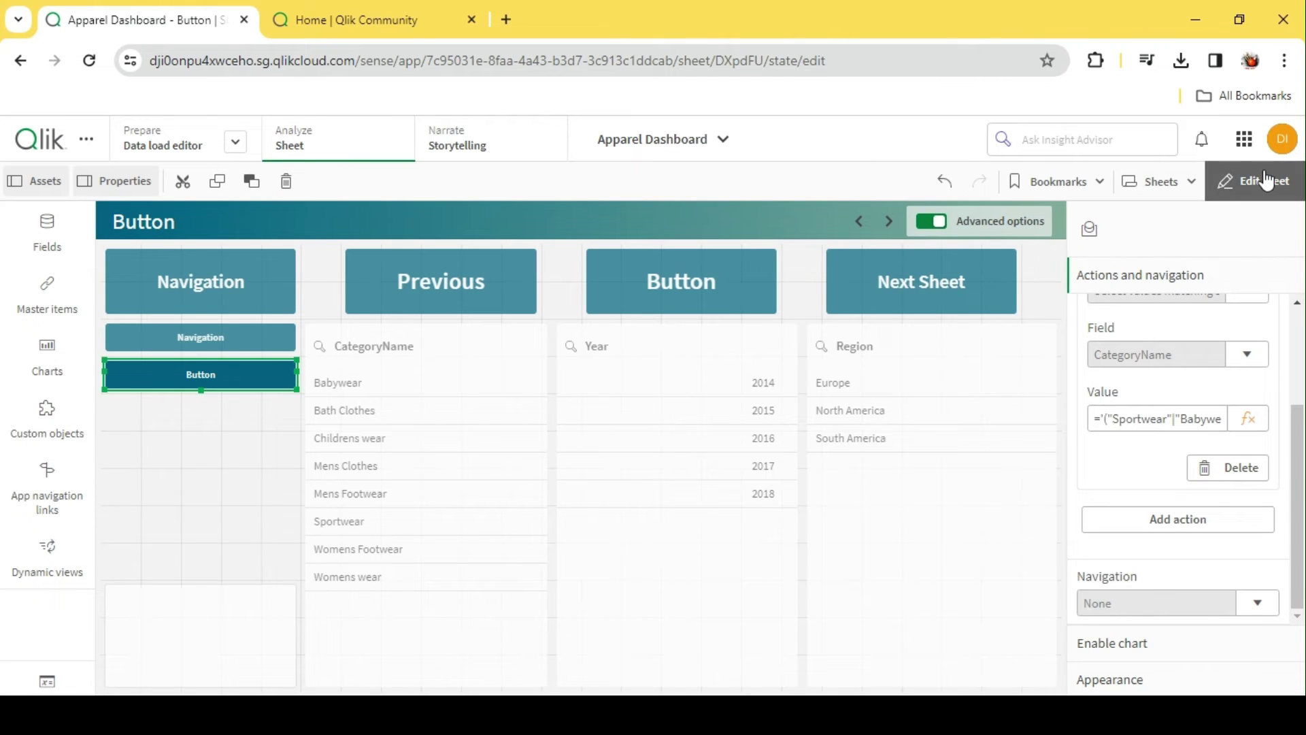
- Test the small copied button outside edit mode, clear all selections, and resume editing the sheet
left_click(1265, 180)
left_click(147, 385)
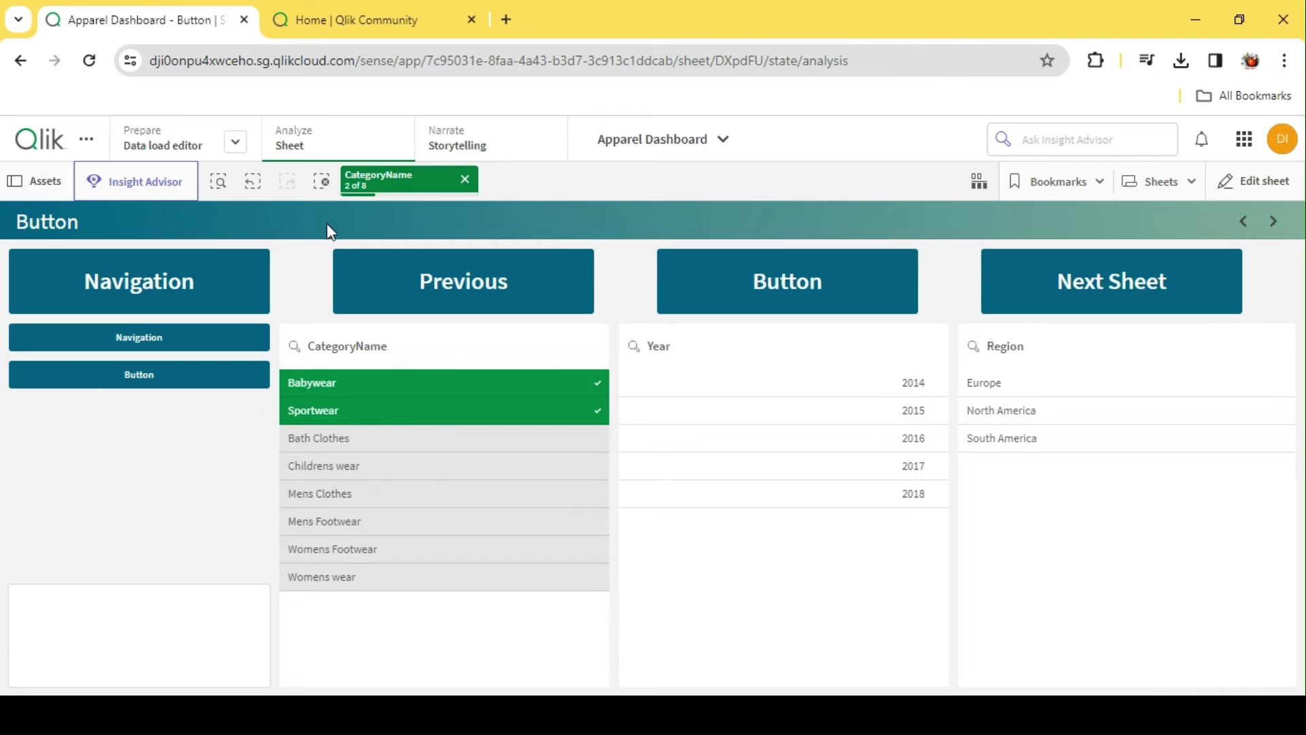
left_click(321, 181)
left_click(1292, 190)
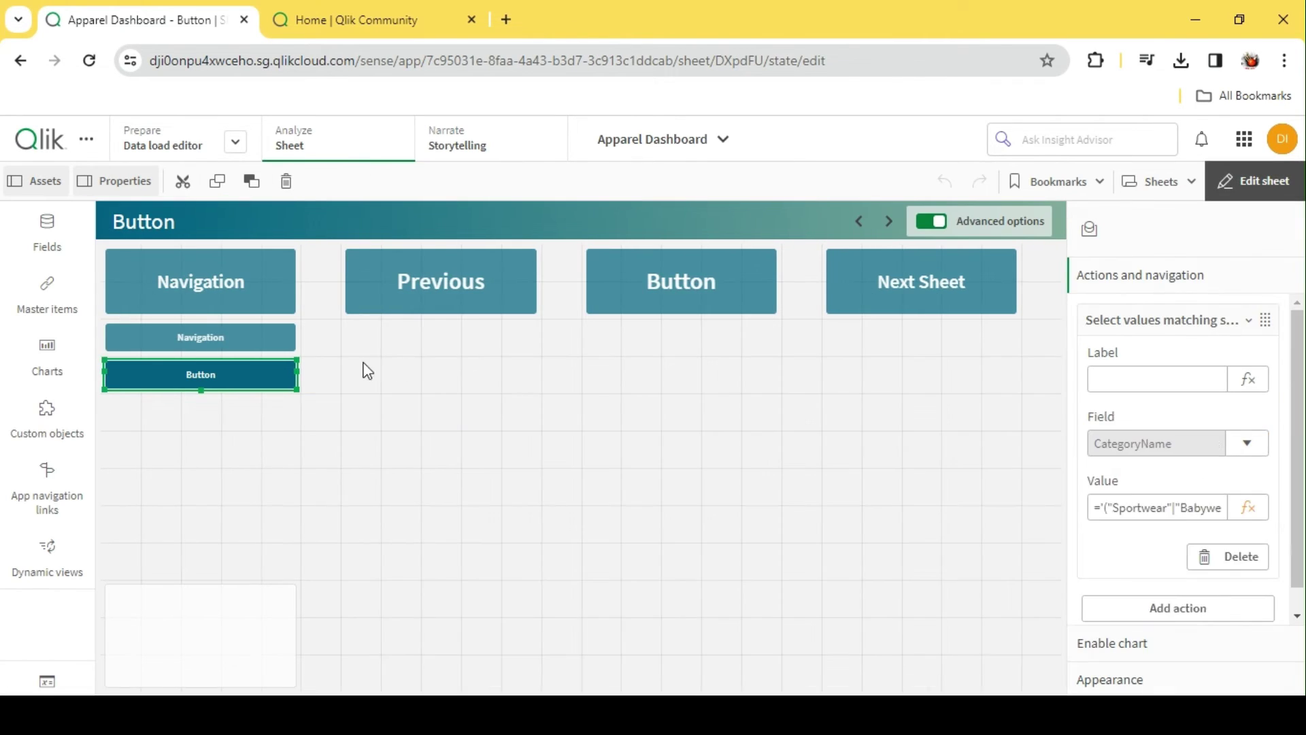
- Change the small Navigation button's selection action to the Year field with the value 2016
left_click(212, 340)
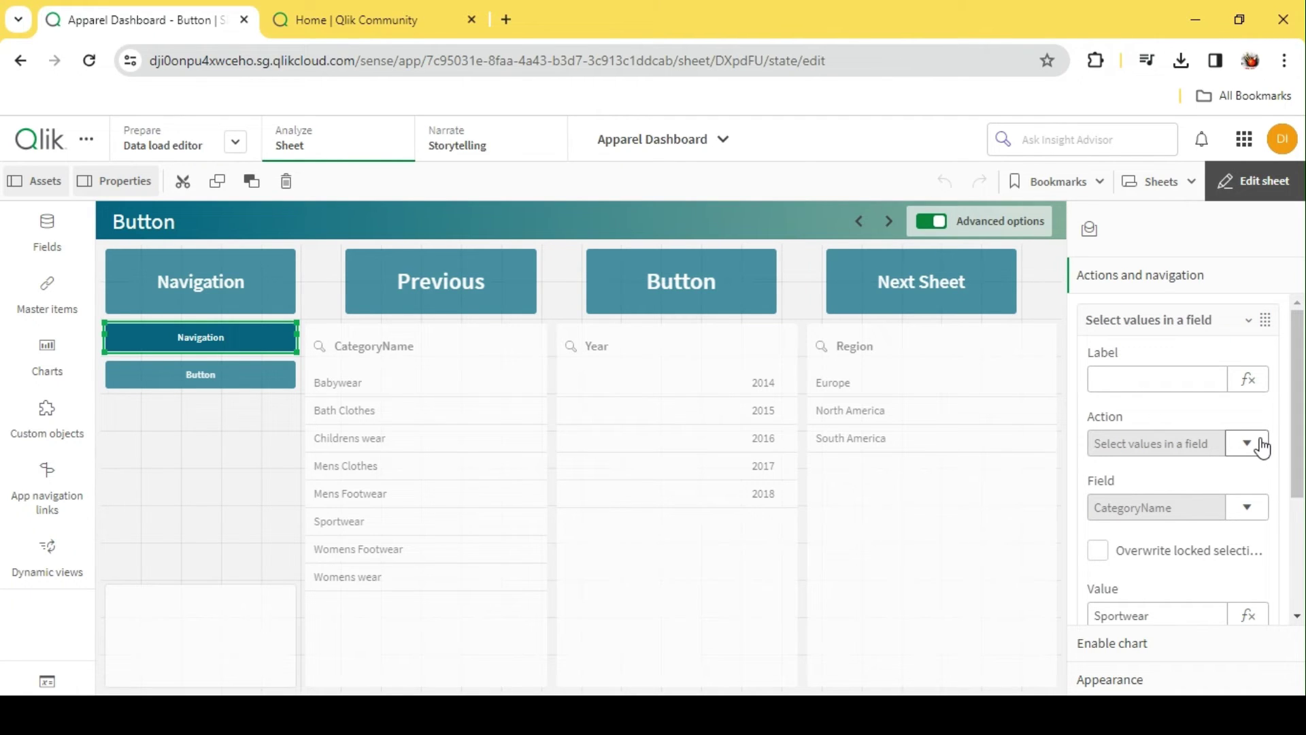
left_click(1248, 507)
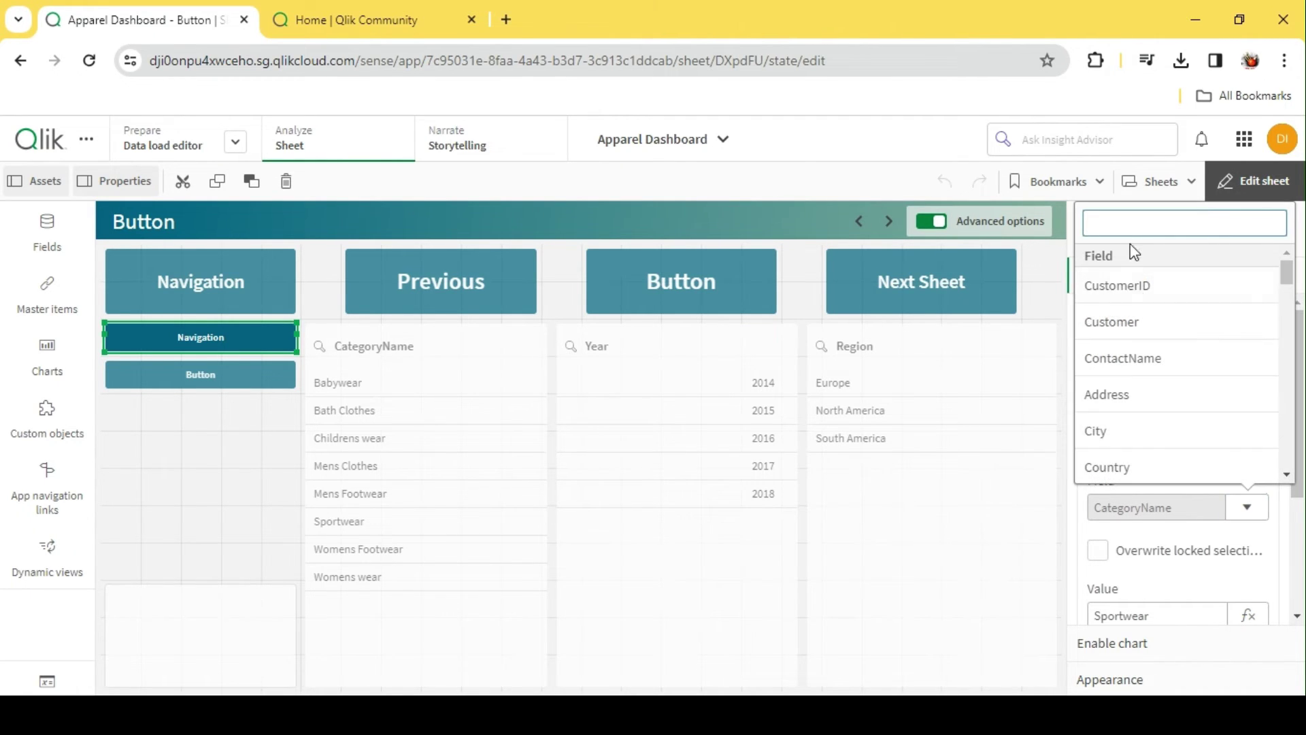
type("year")
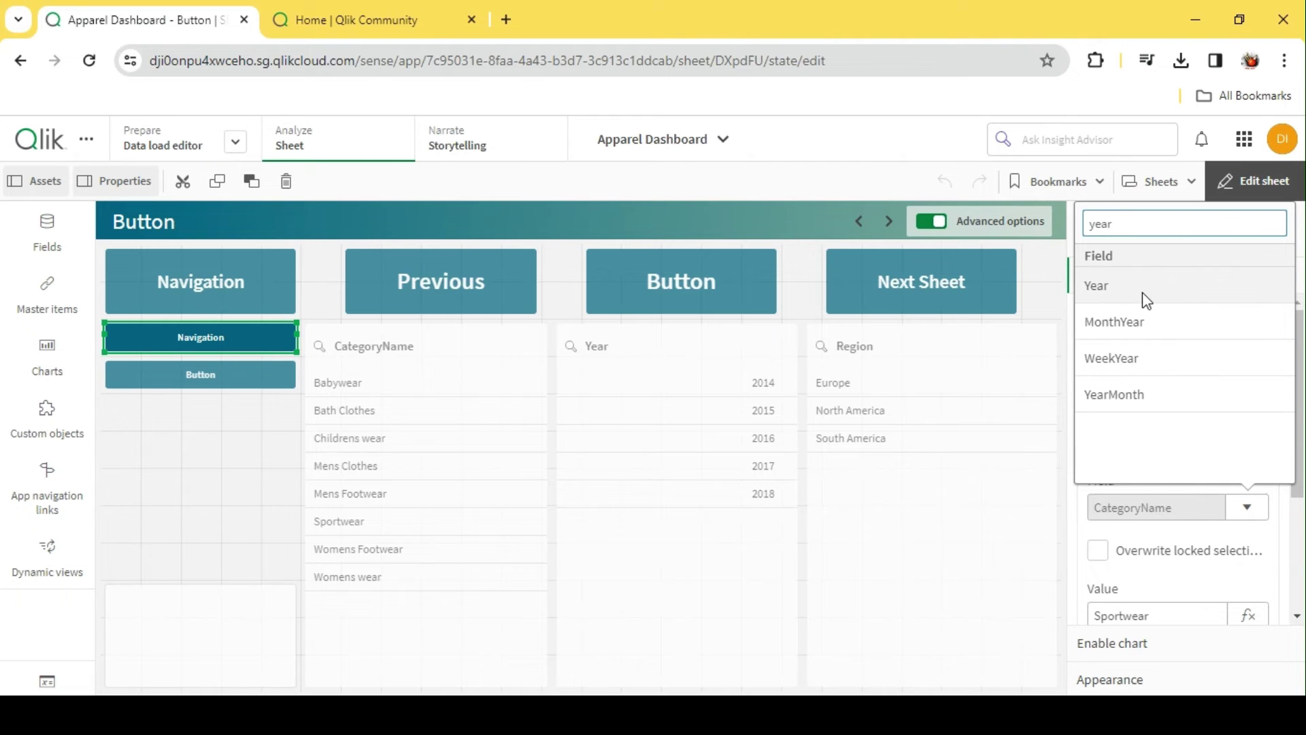
left_click(1142, 292)
scroll(1197, 470, "down", 2)
left_click(1157, 456)
double_click(1156, 456)
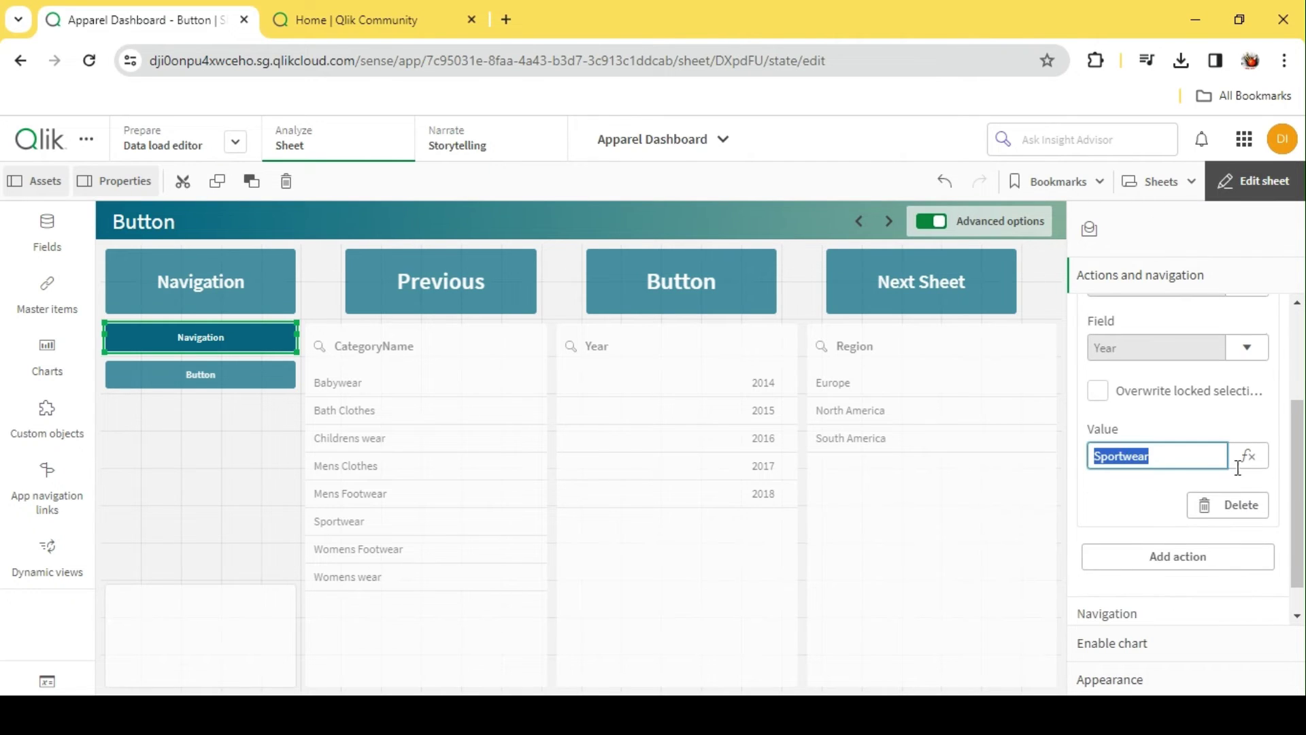
type("2016")
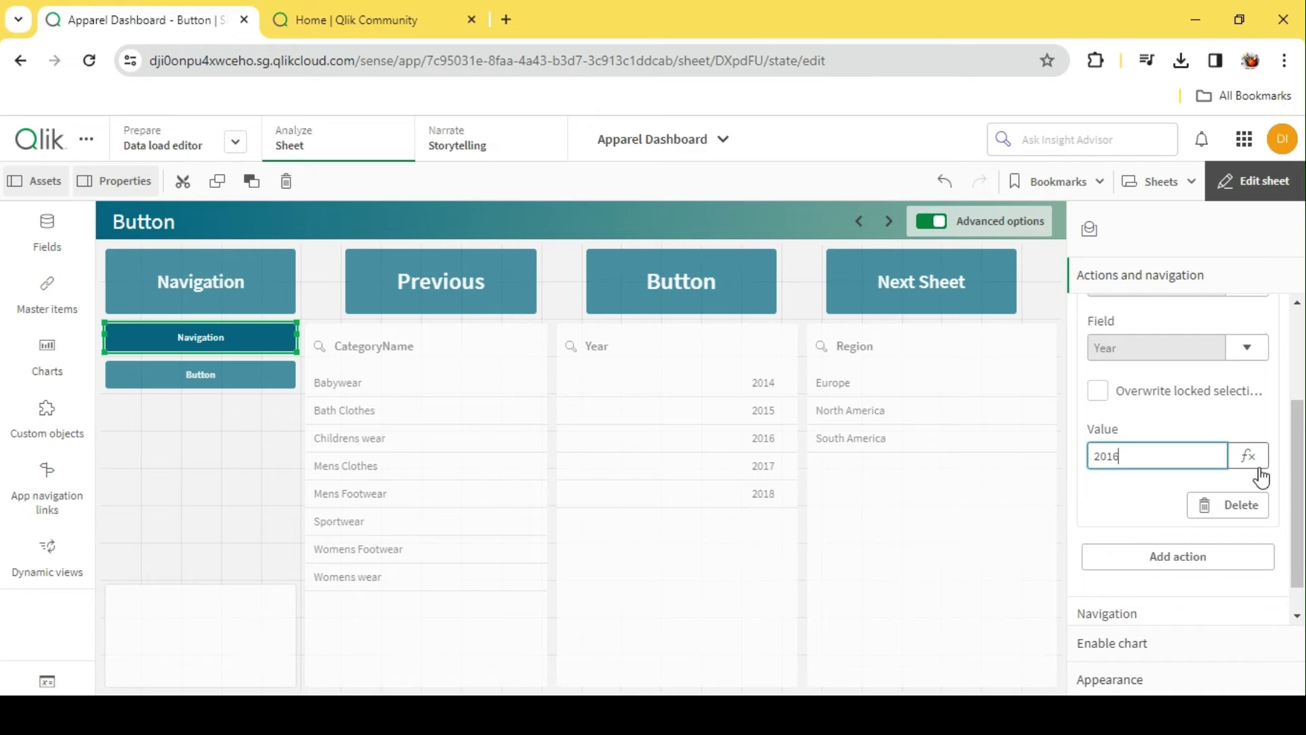
- Test the small Navigation button outside edit mode, clear all selections, and resume editing the sheet
left_click(1254, 181)
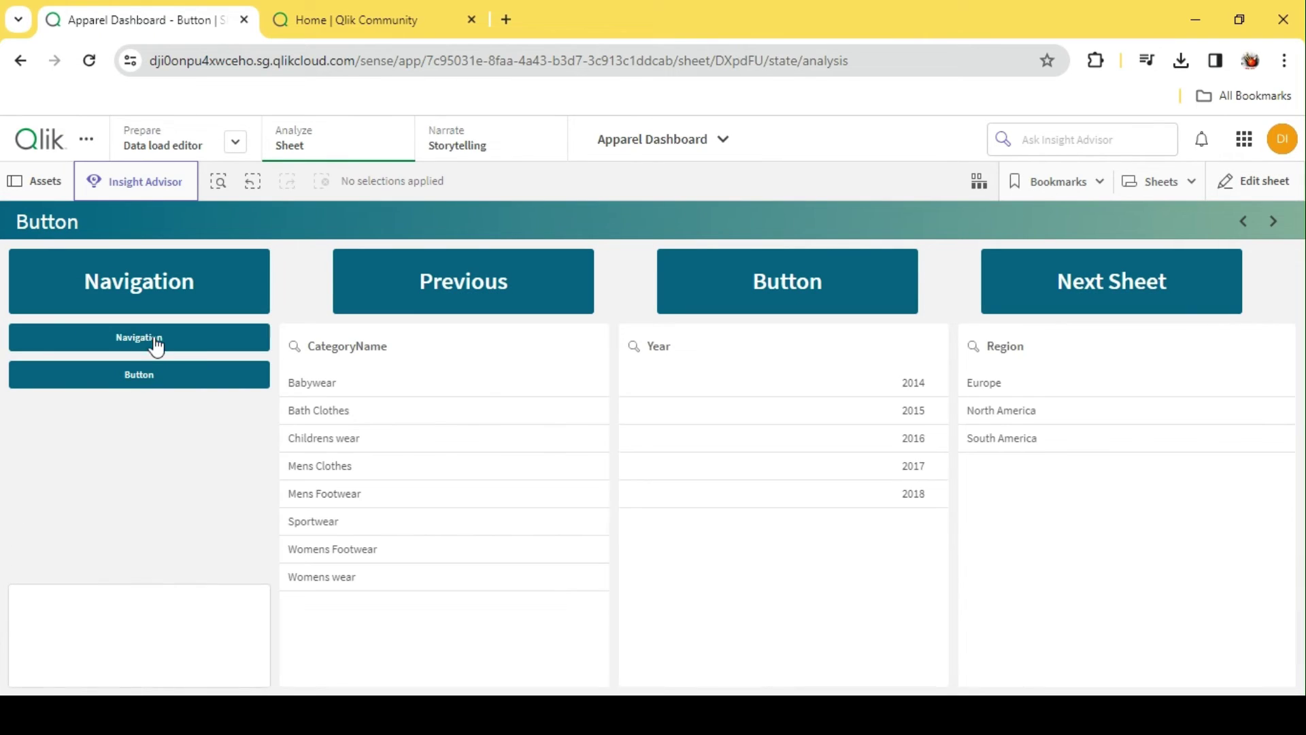
left_click(153, 338)
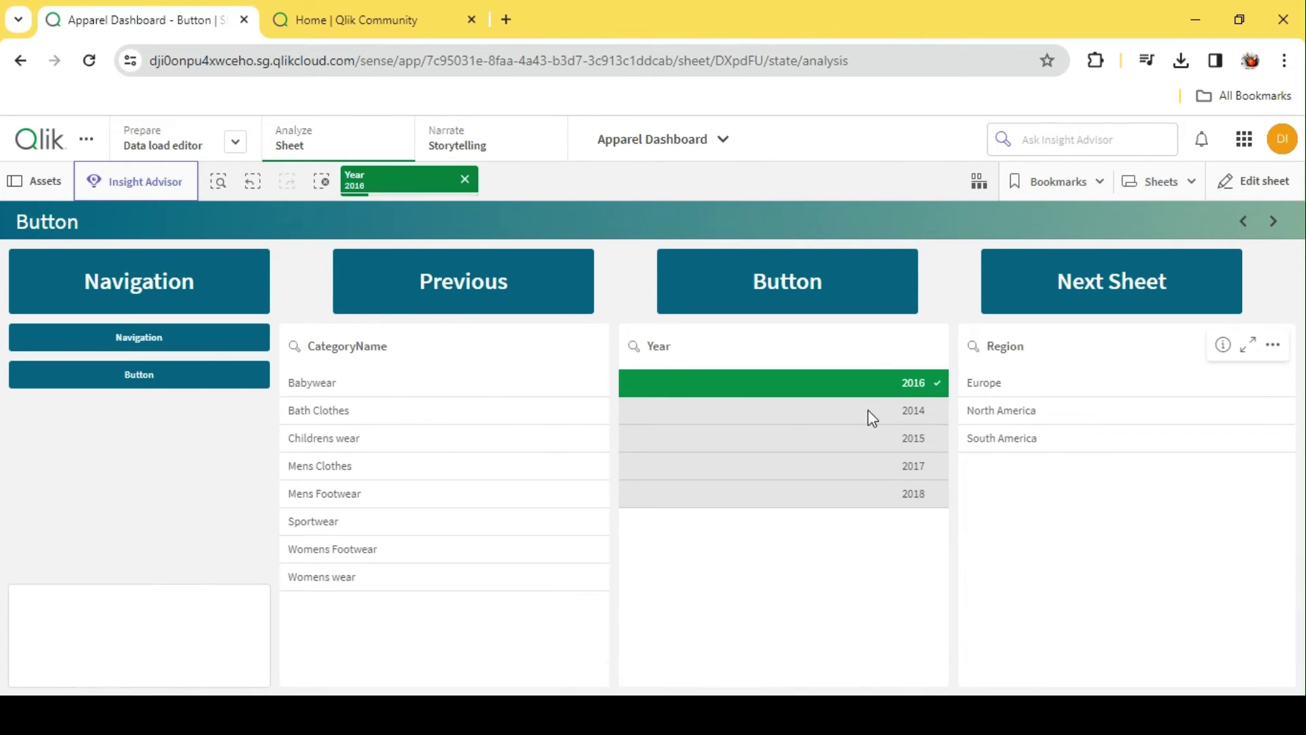
left_click(322, 181)
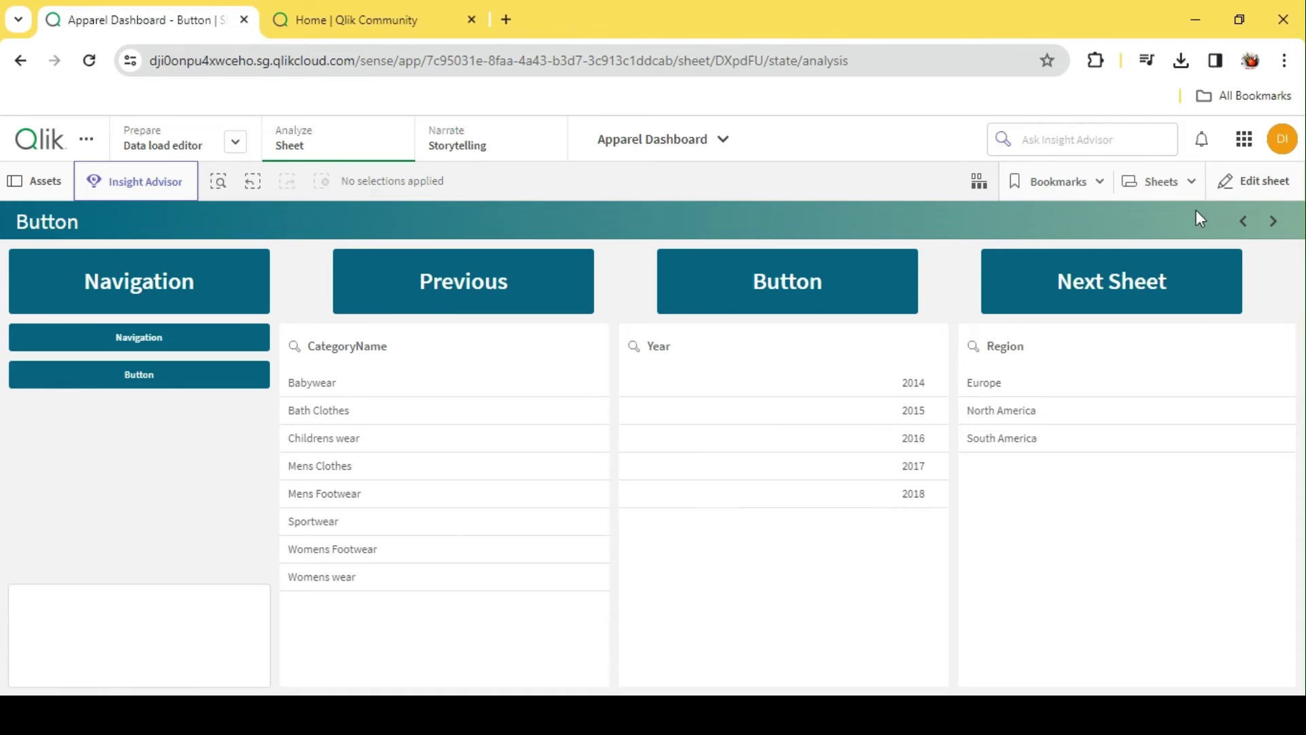
left_click(1276, 188)
- Duplicate the small search button and fit the copy directly beneath it at one grid row high
left_click(198, 376)
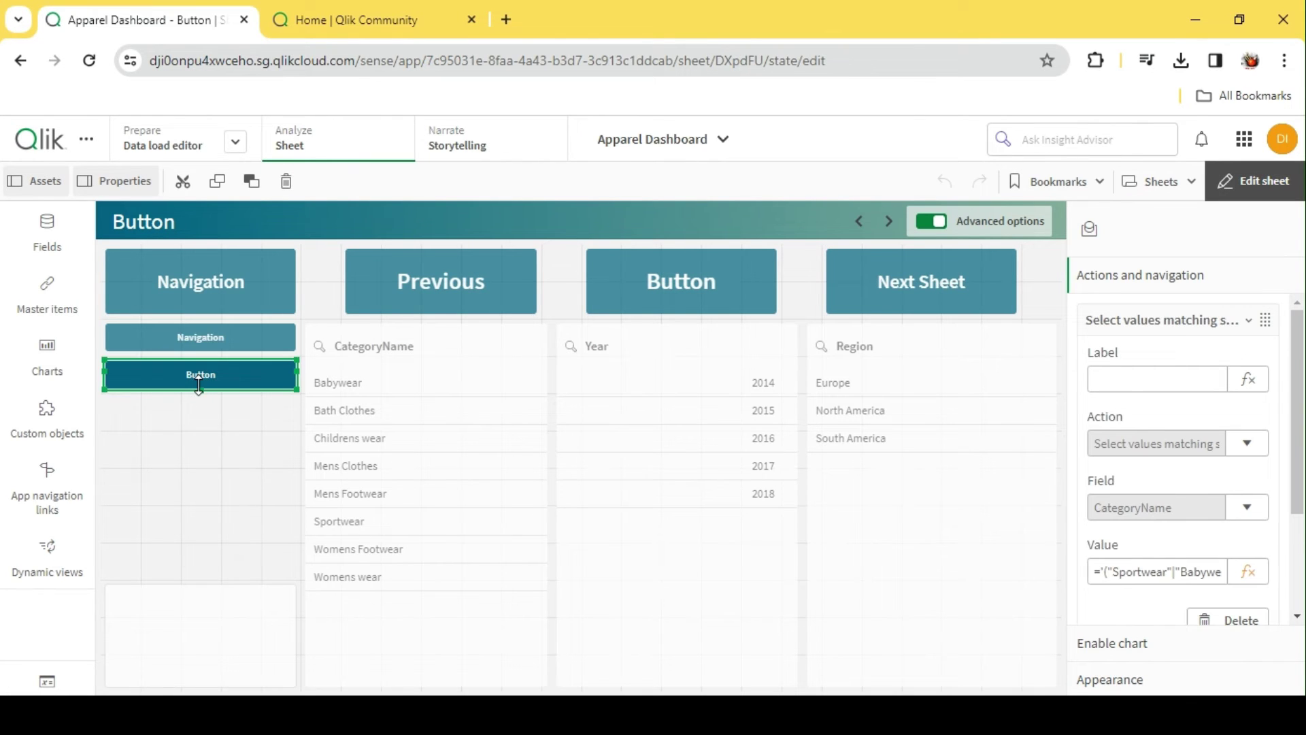
left_click(214, 412)
key("ctrl+v")
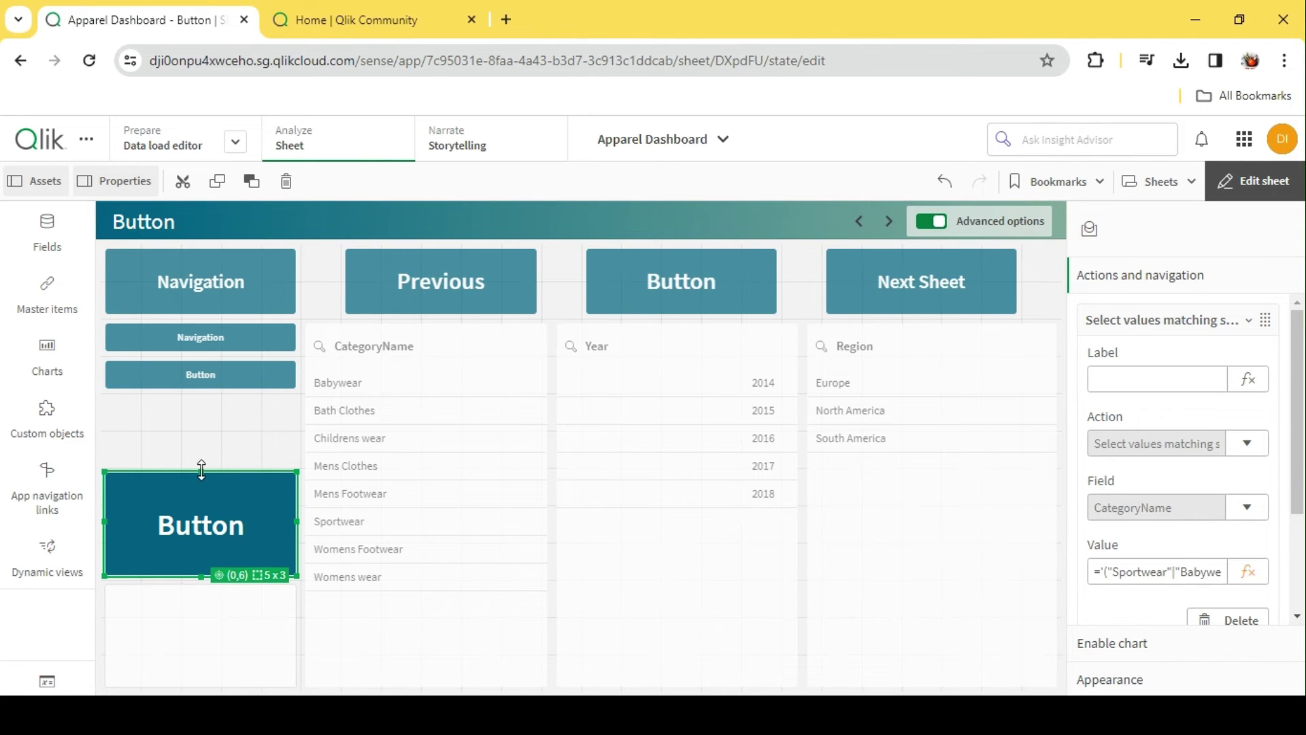
left_click_drag(201, 470, 202, 397)
left_click_drag(201, 577, 201, 428)
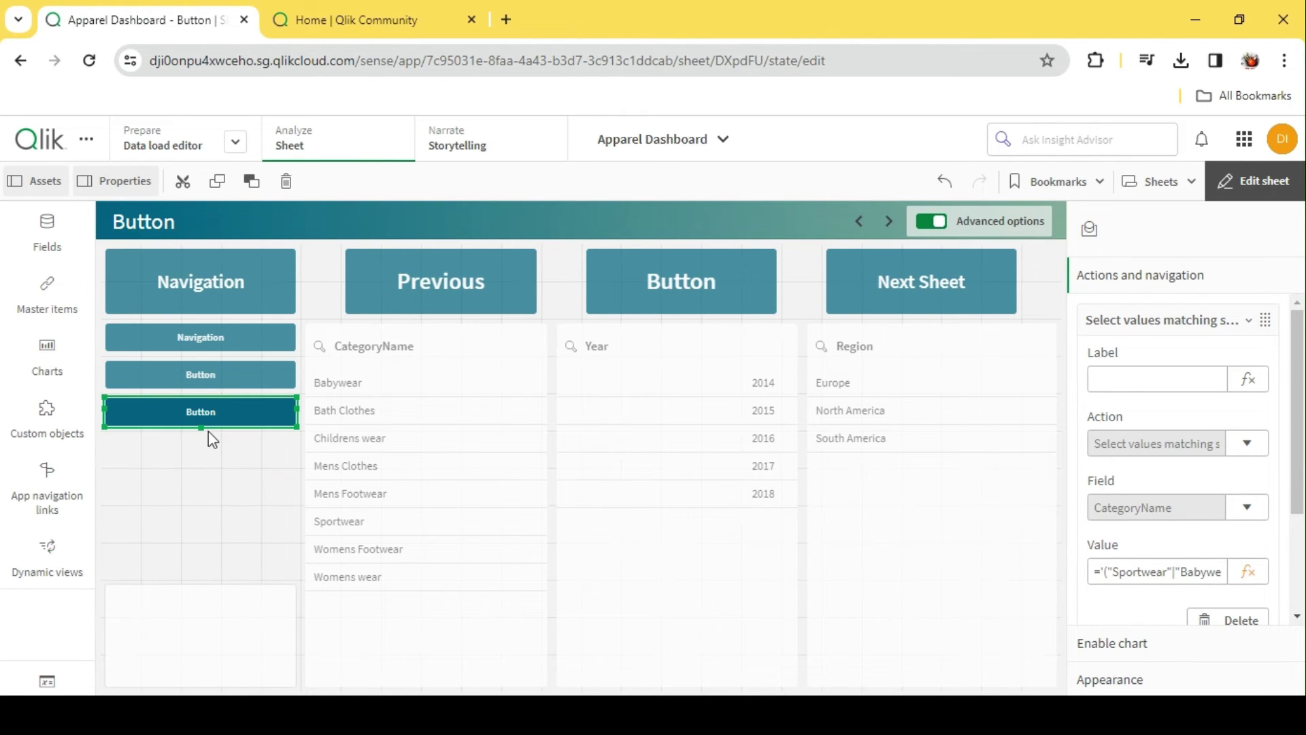
- Replace the inherited search action on the new third small button with a "Set variable value" action
left_click(1250, 446)
left_click(1254, 449)
scroll(1247, 452, "down", 1)
left_click(1245, 468)
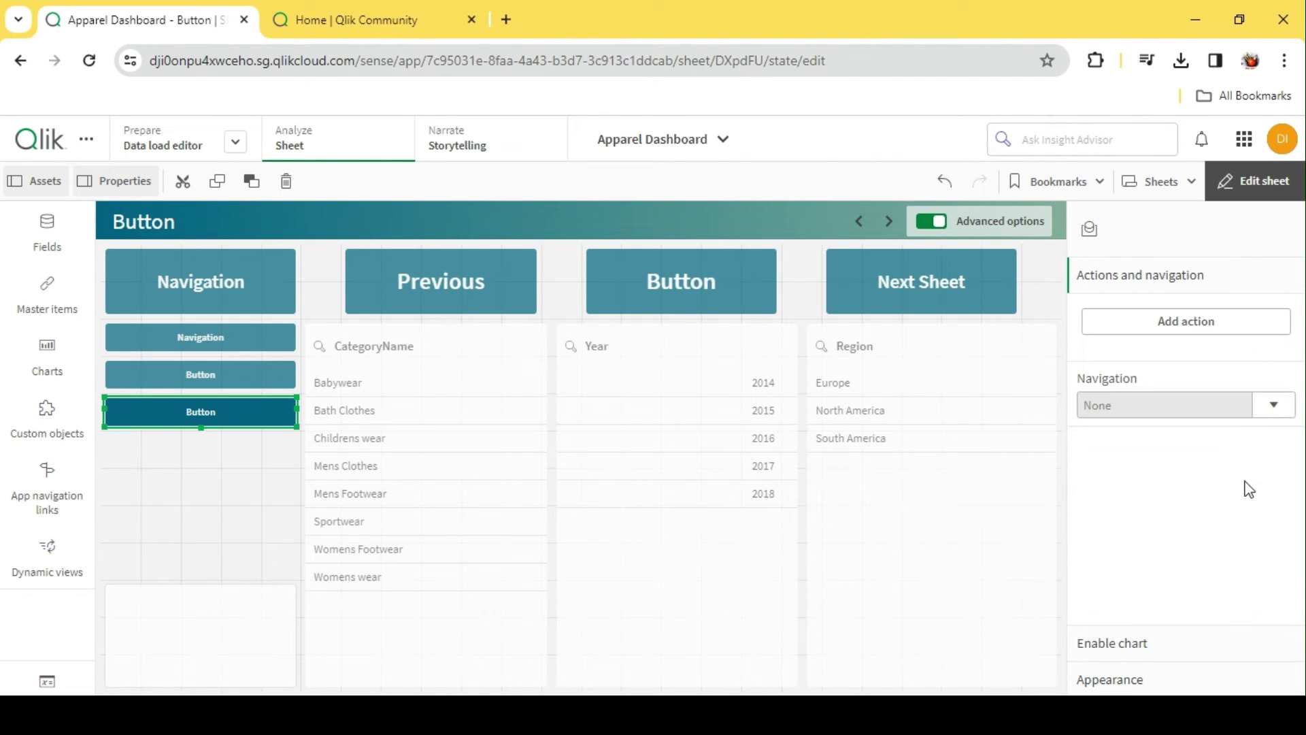
left_click(1237, 330)
left_click(1248, 446)
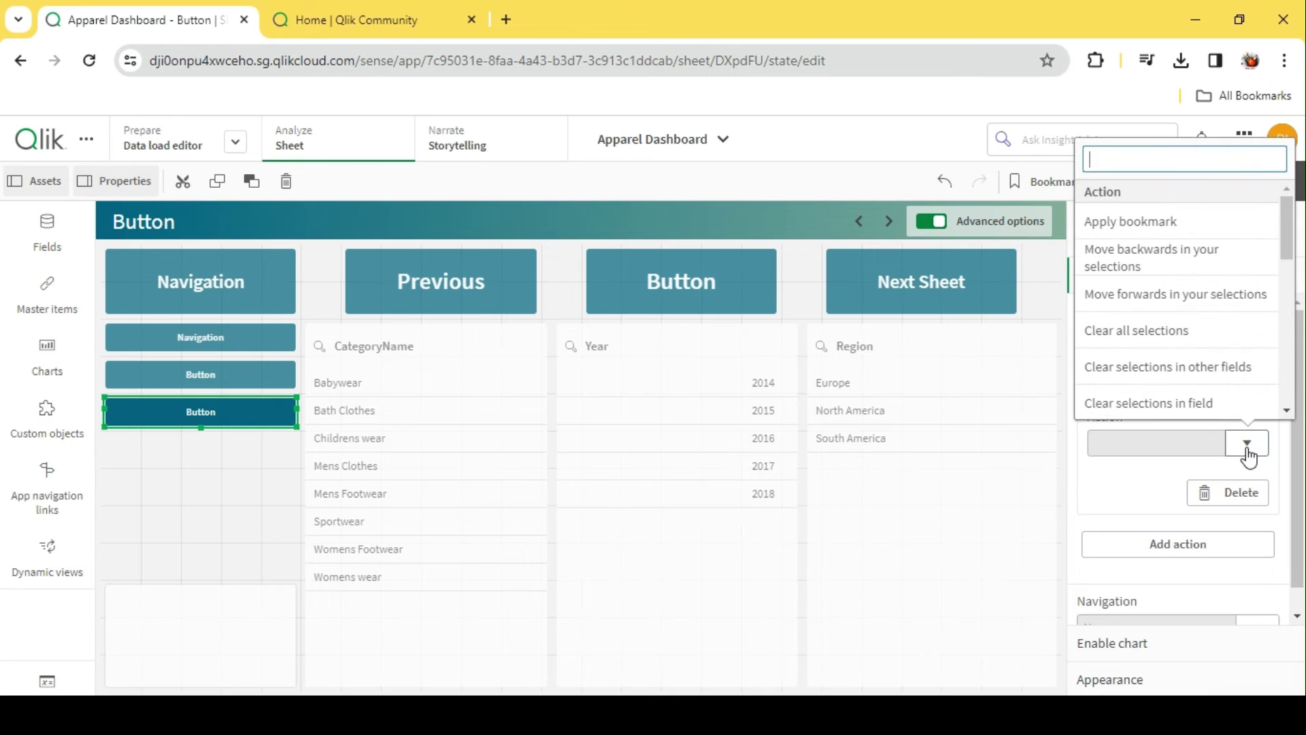
scroll(1224, 315, "down", 4)
scroll(1233, 318, "down", 3)
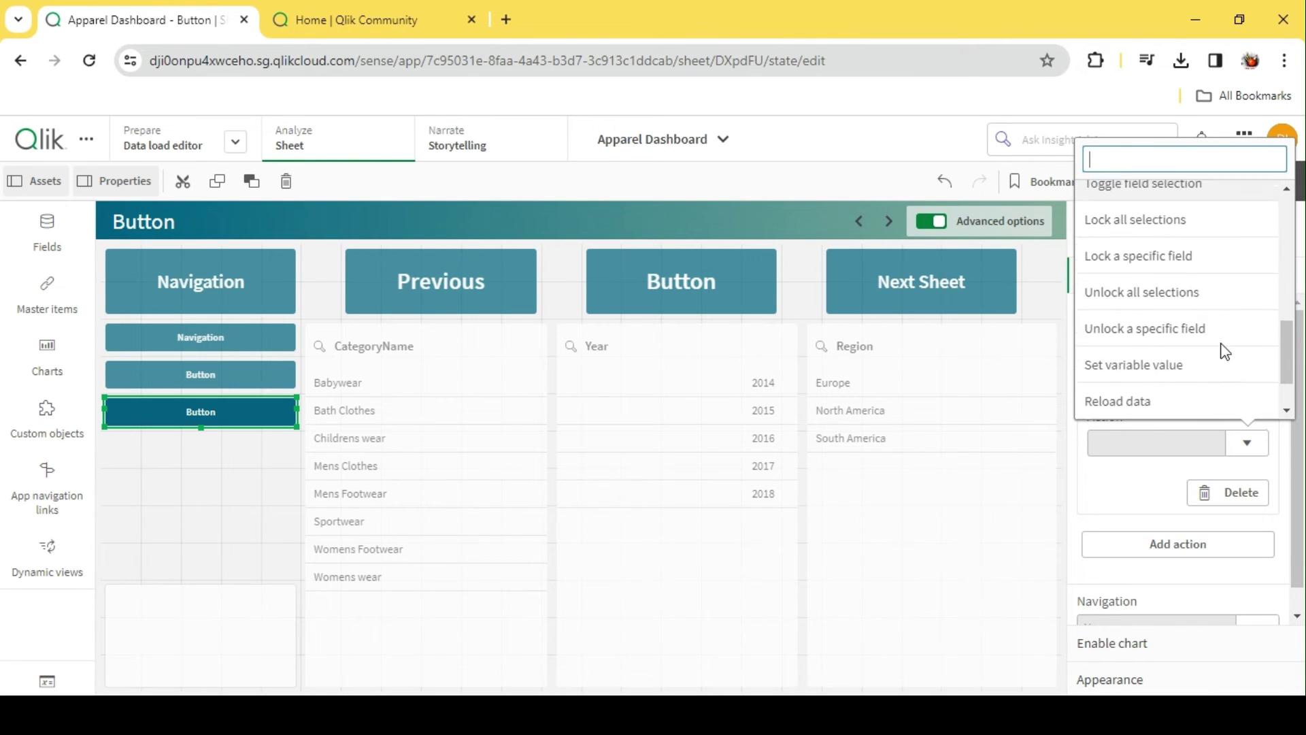
left_click(1184, 368)
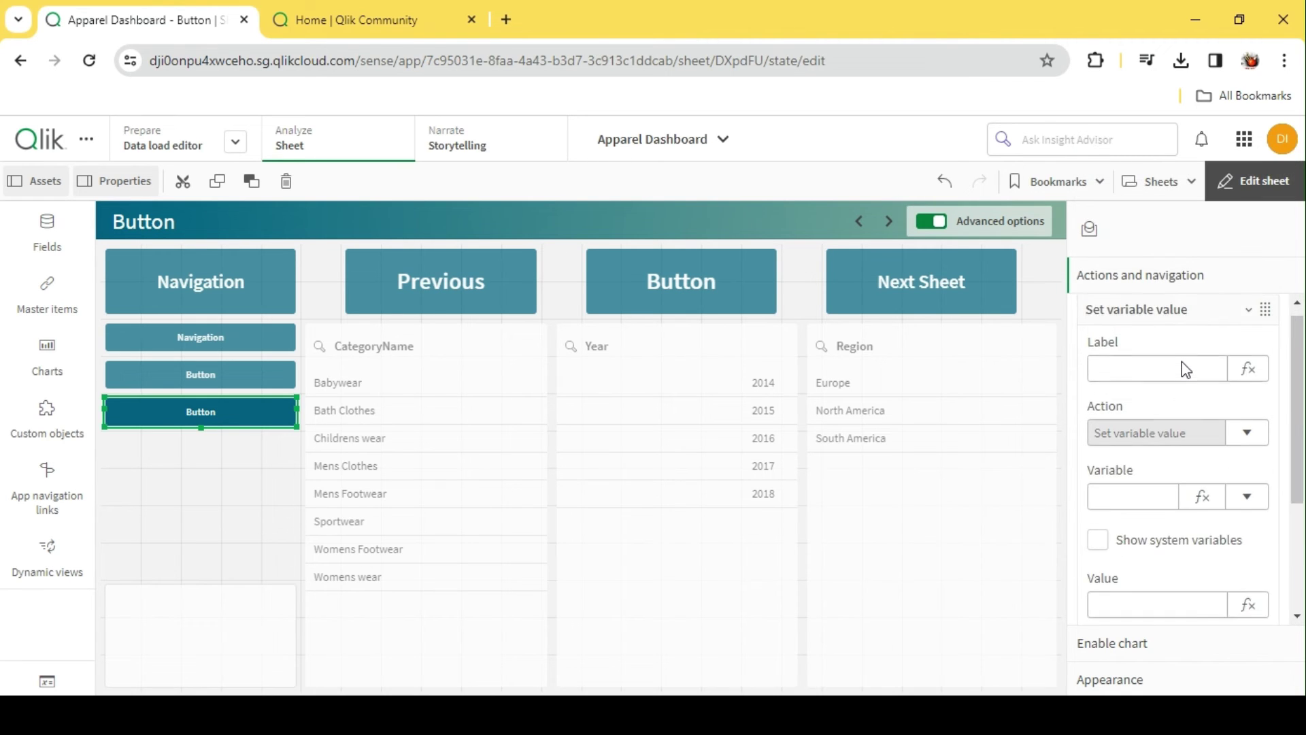
- Choose vButtonVariable as the variable for the third small button's action
scroll(1180, 370, "down", 2)
scroll(1254, 537, "up", 2)
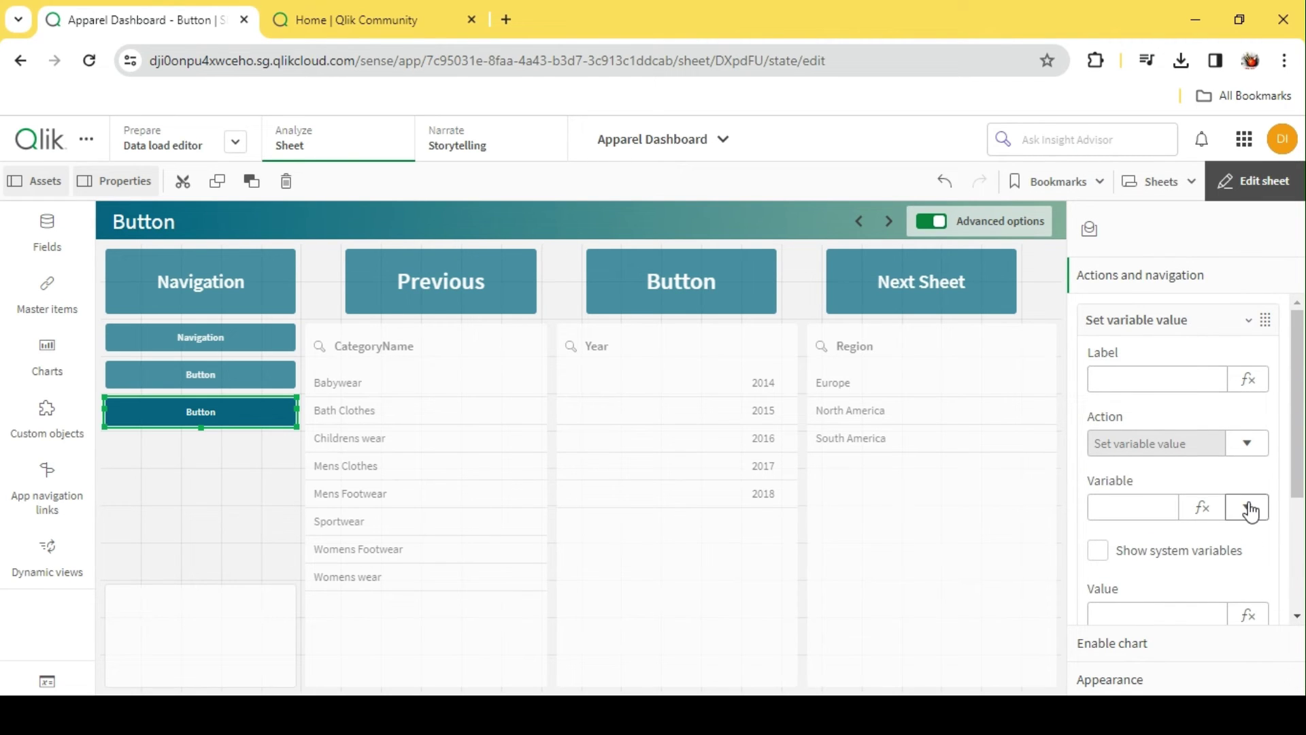
left_click(1249, 509)
scroll(1230, 437, "down", 5)
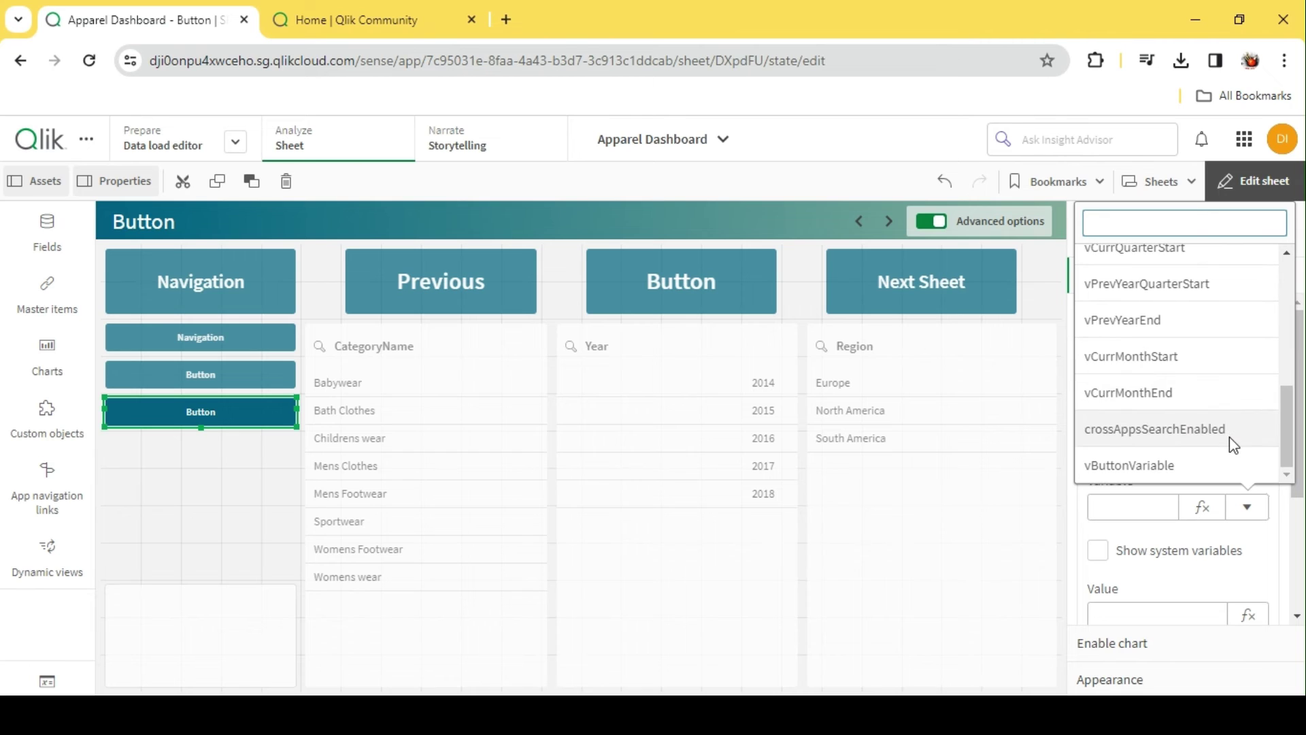
left_click(1140, 467)
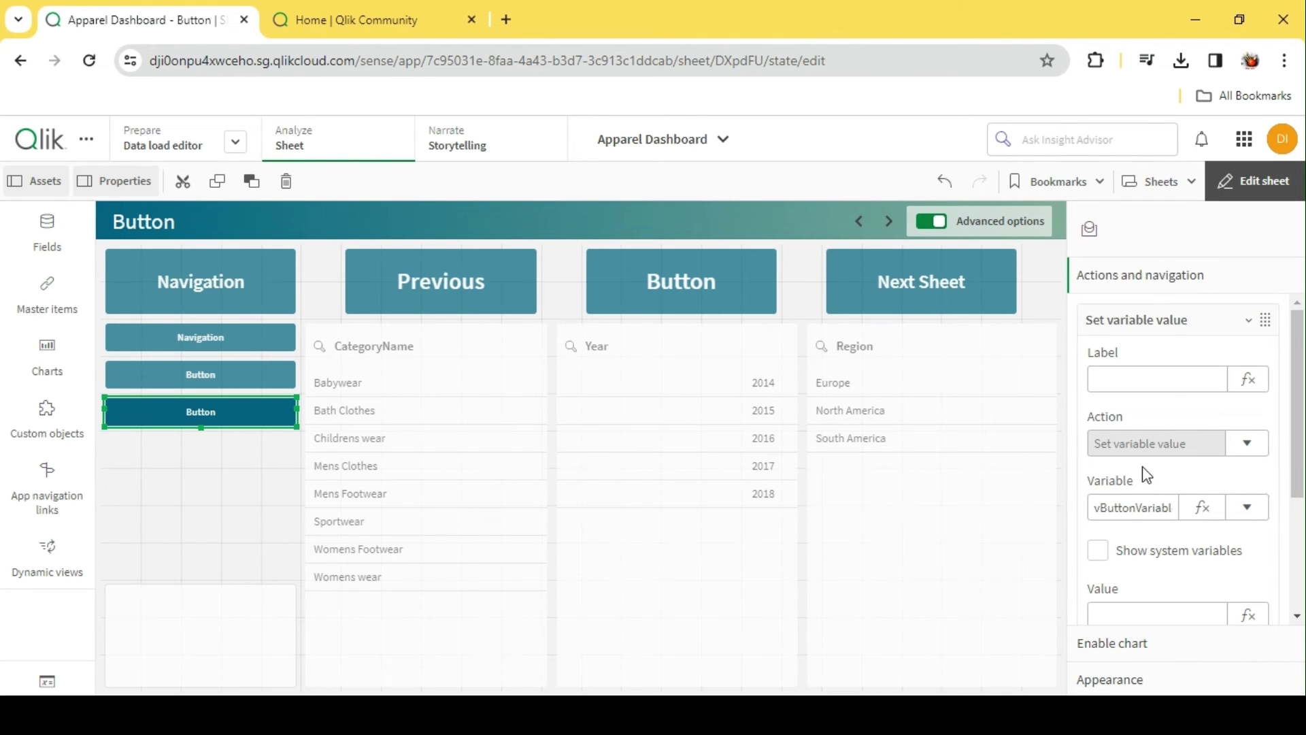
- Inspect the measure expression of the empty text object below the small buttons
left_click(202, 638)
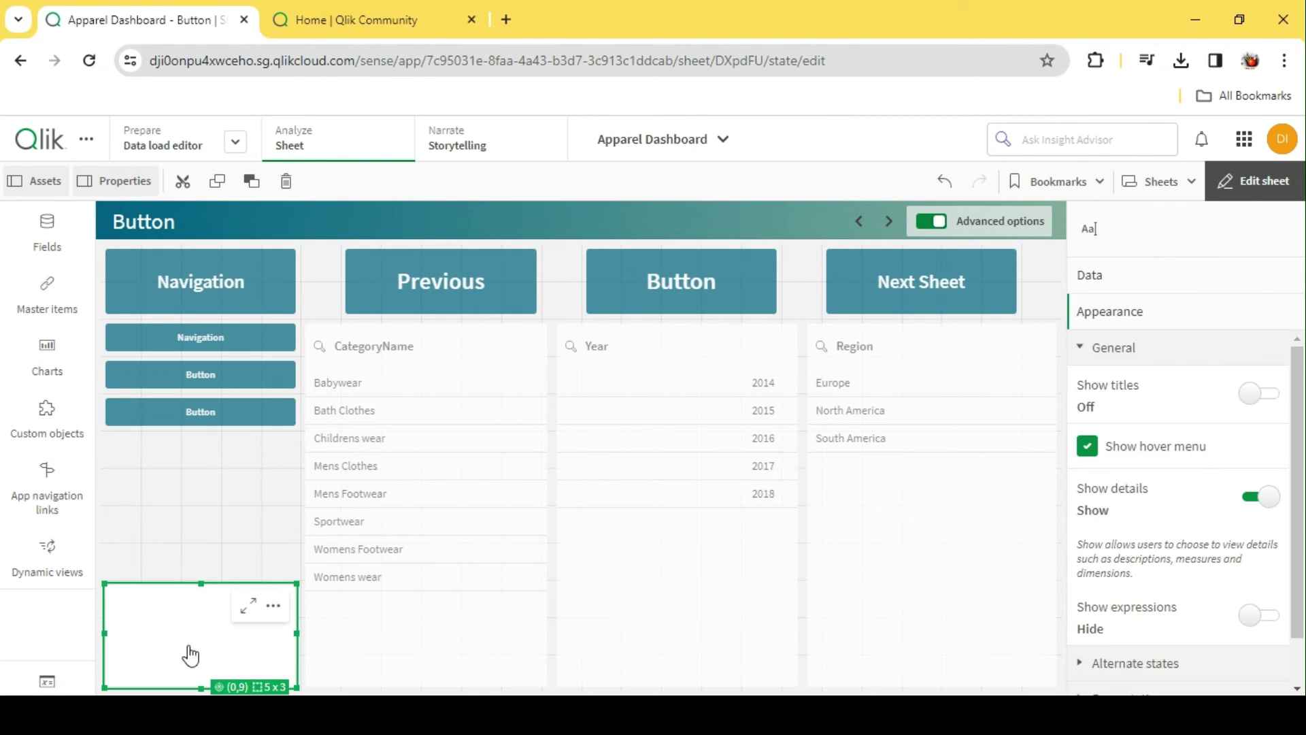
left_click(1138, 273)
left_click(1185, 362)
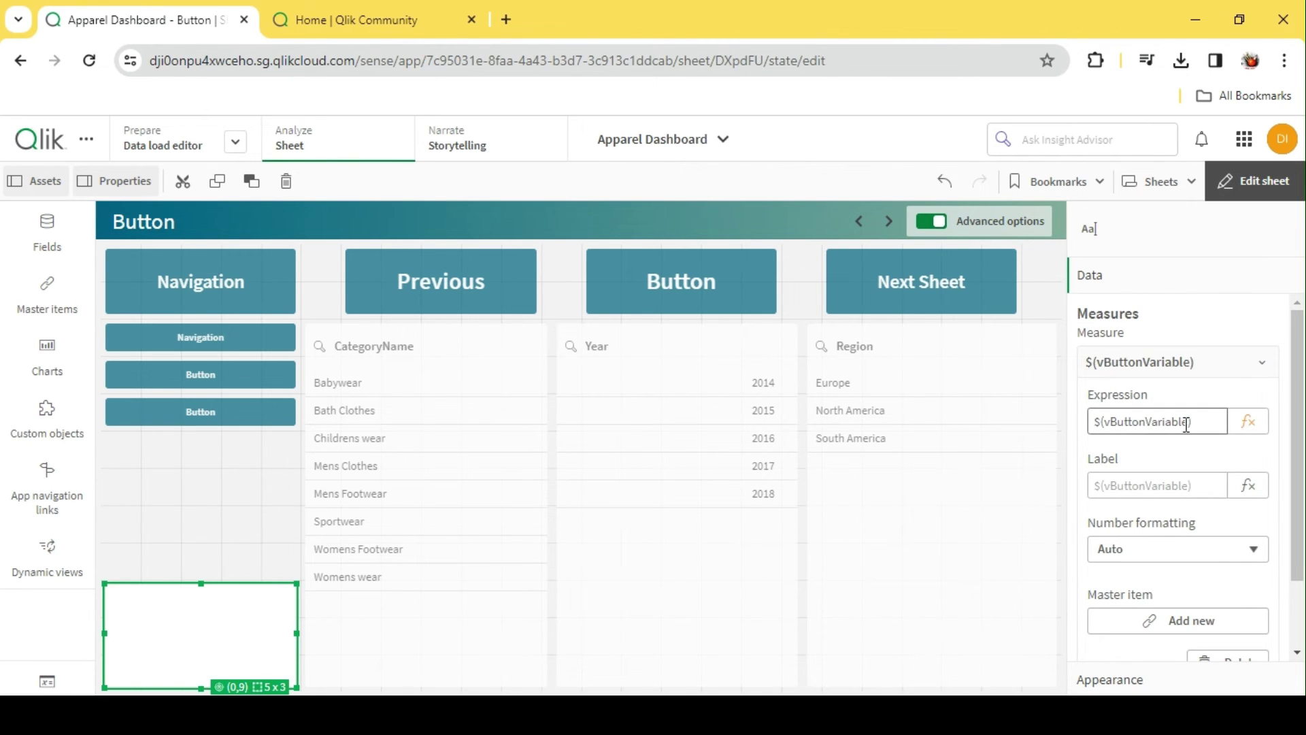
- Set the value of the third small button's variable action to 3
left_click(191, 418)
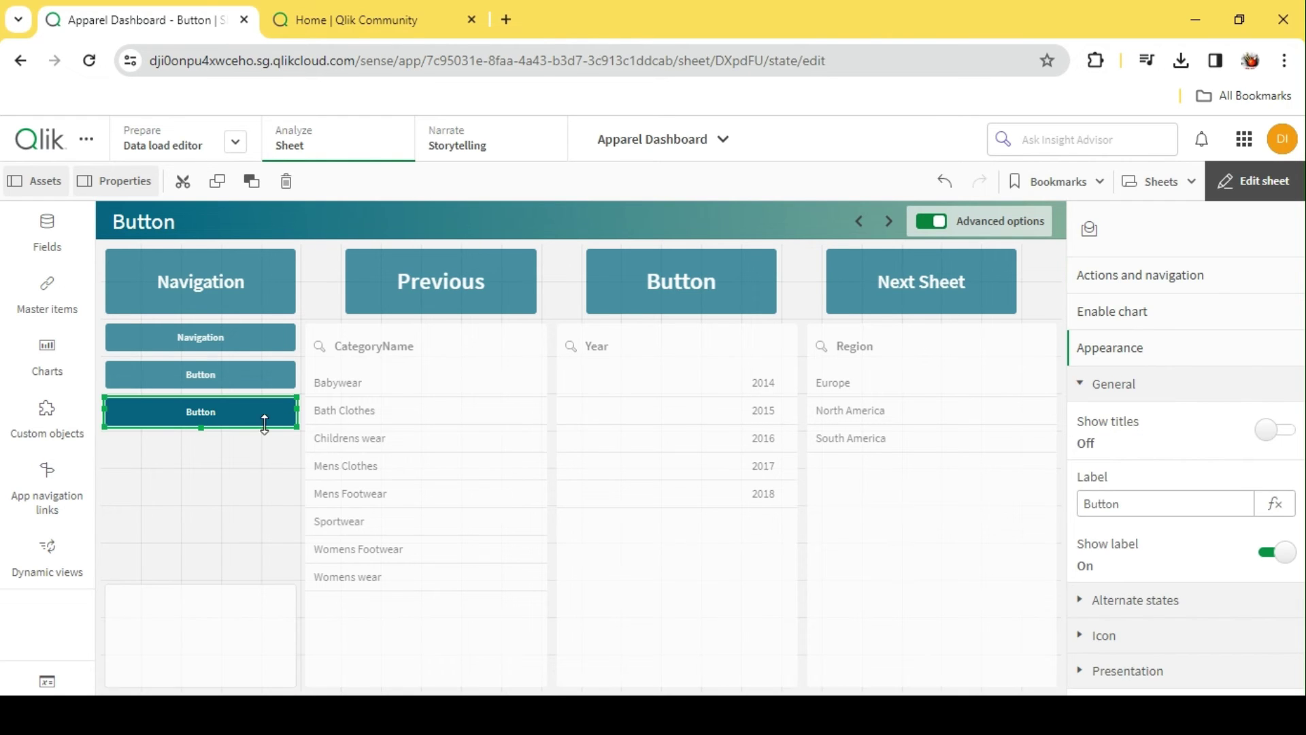
left_click(1156, 279)
scroll(1205, 464, "down", 3)
scroll(1184, 461, "up", 2)
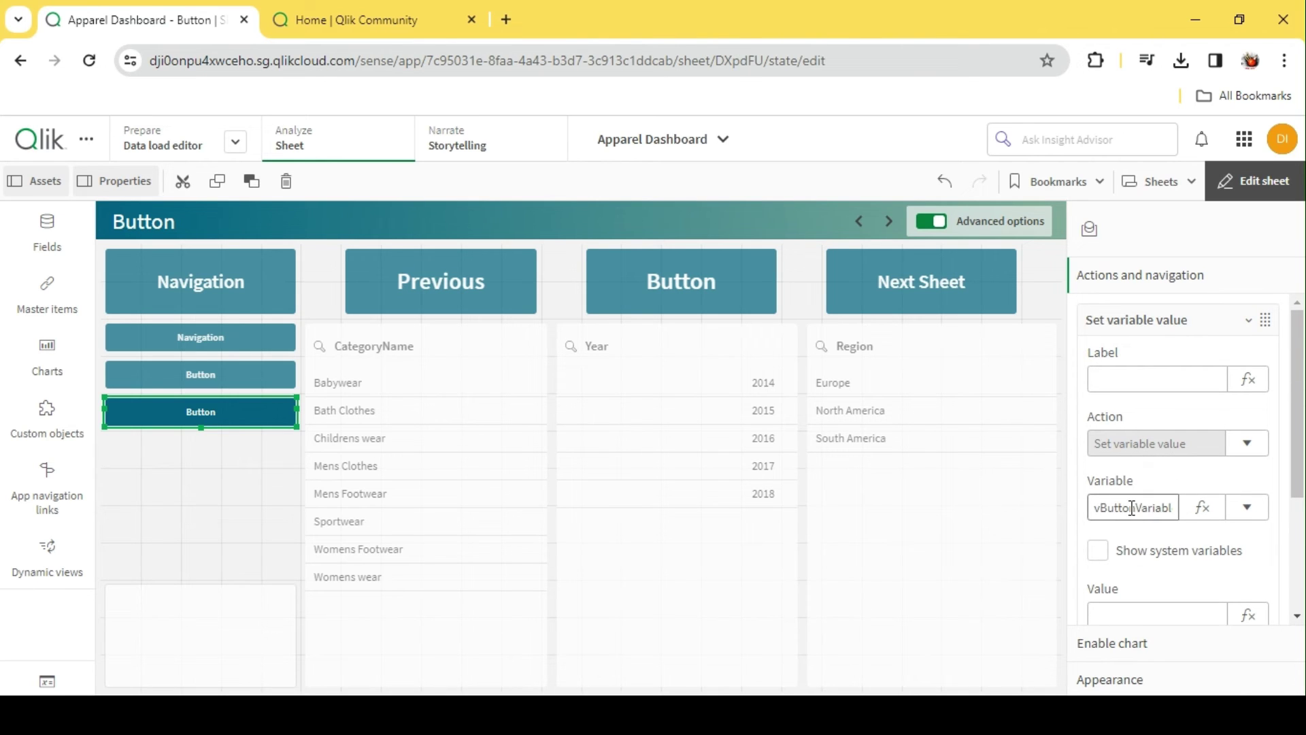
scroll(1156, 503, "down", 2)
left_click(1134, 456)
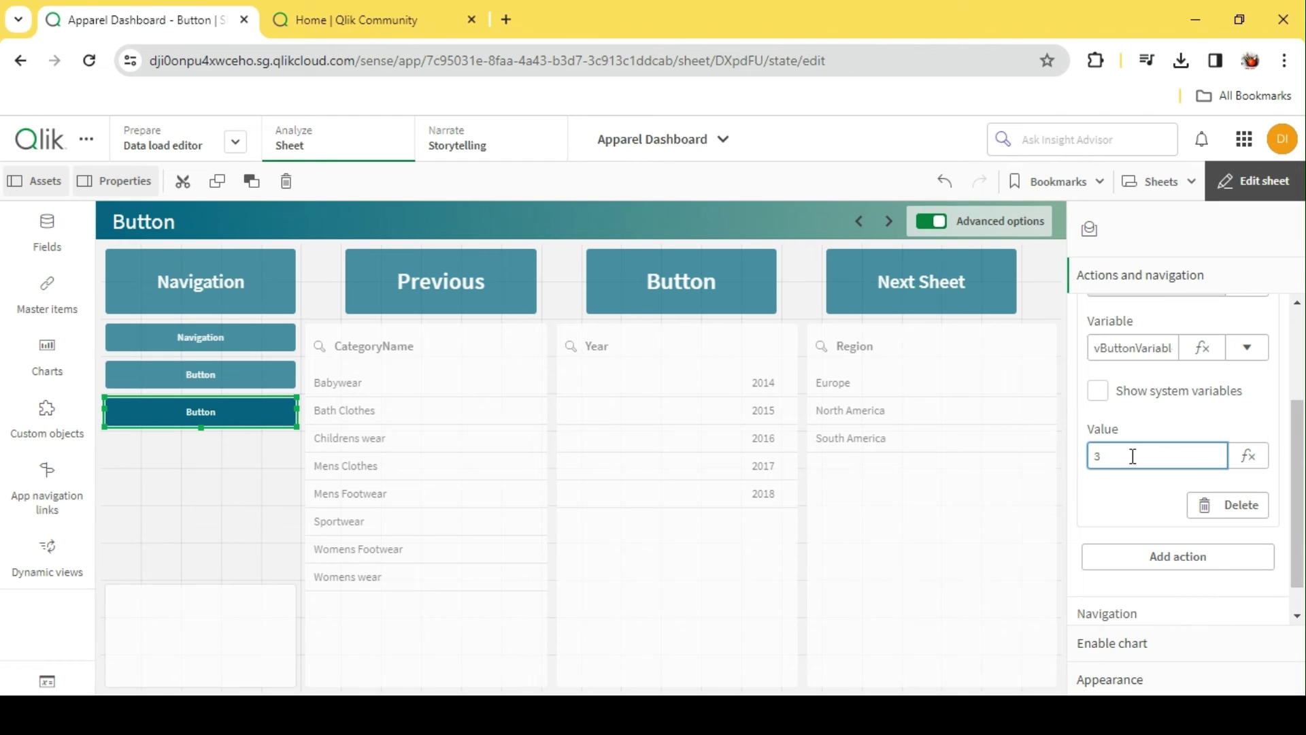
- Test the third small button outside edit mode, check the text object, and resume editing the sheet
left_click(1254, 181)
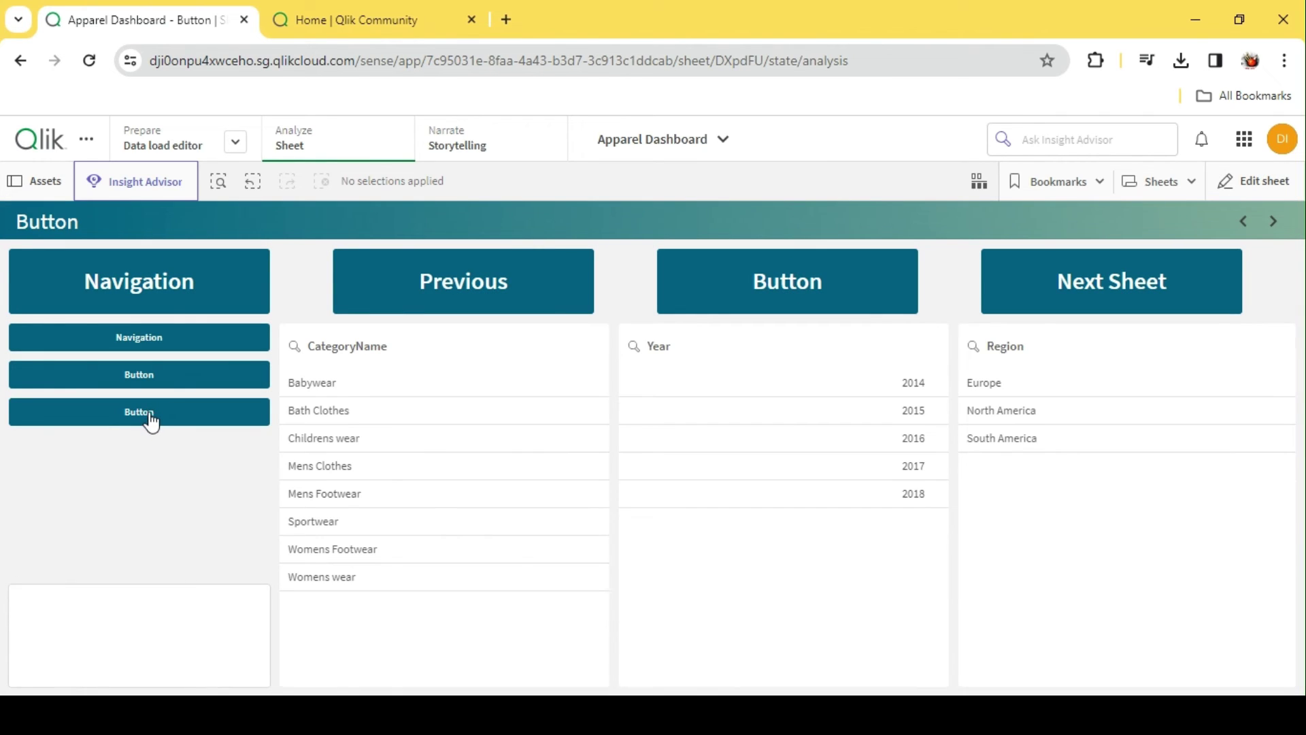
left_click(151, 422)
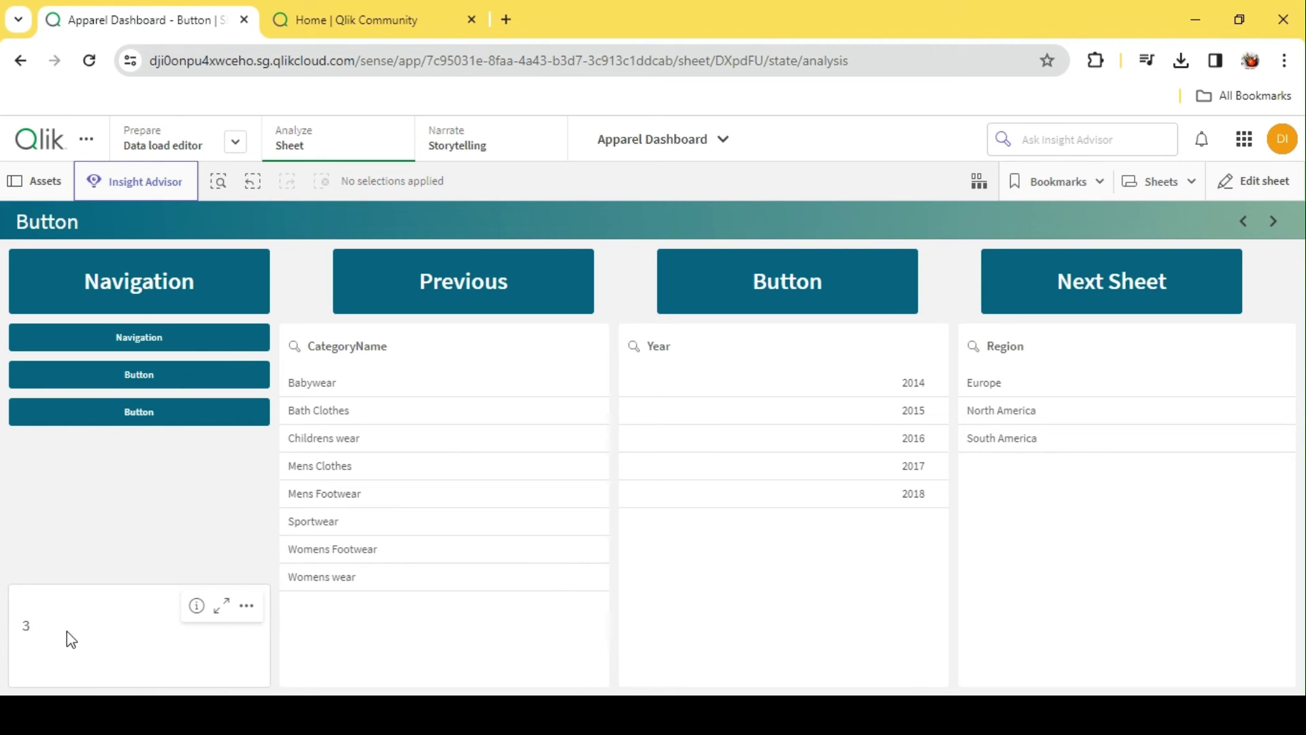
left_click(1254, 181)
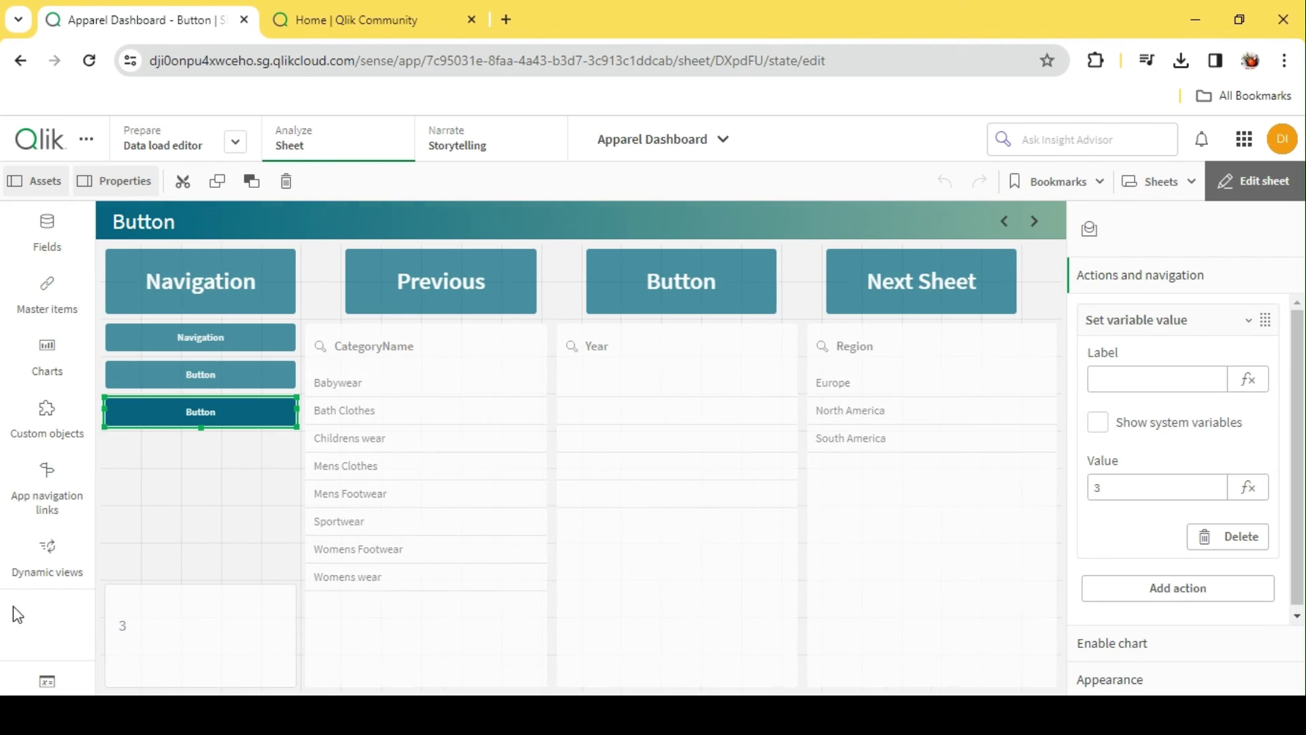
- Review the text object's measure expression again, then deselect the object
left_click(151, 658)
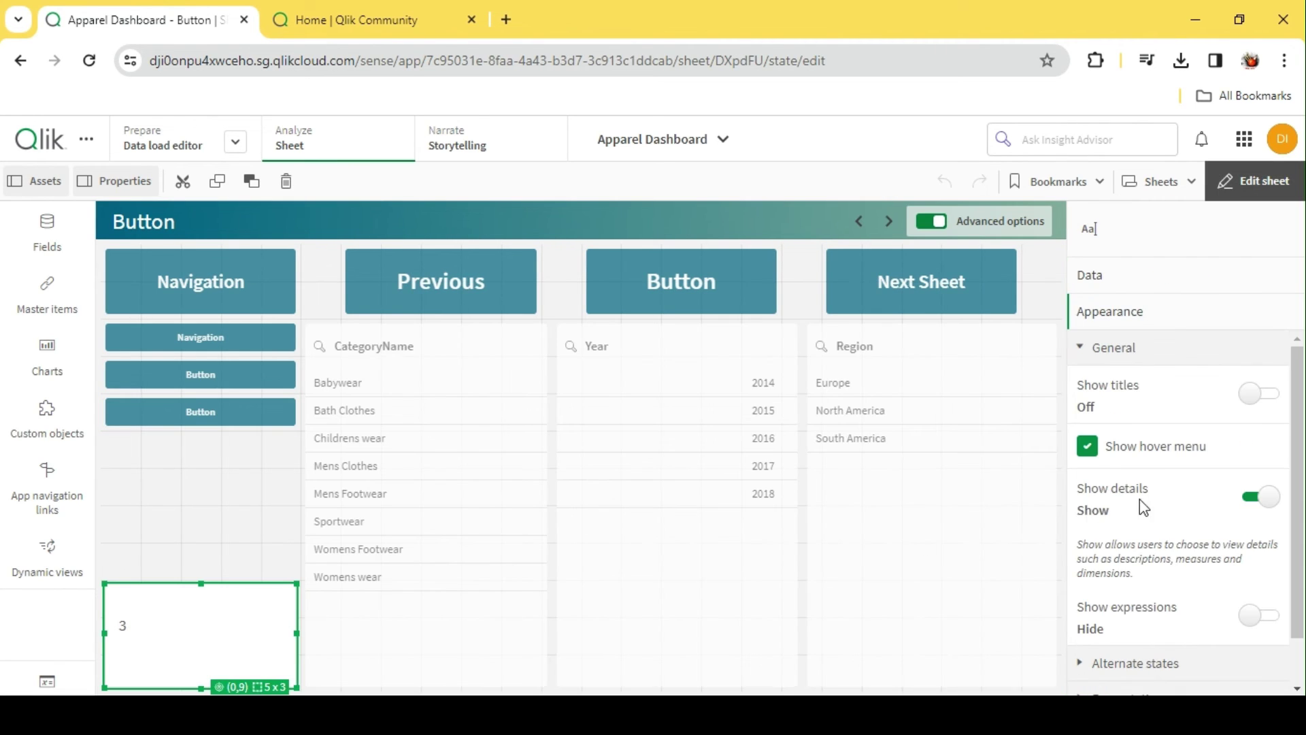
left_click(1128, 285)
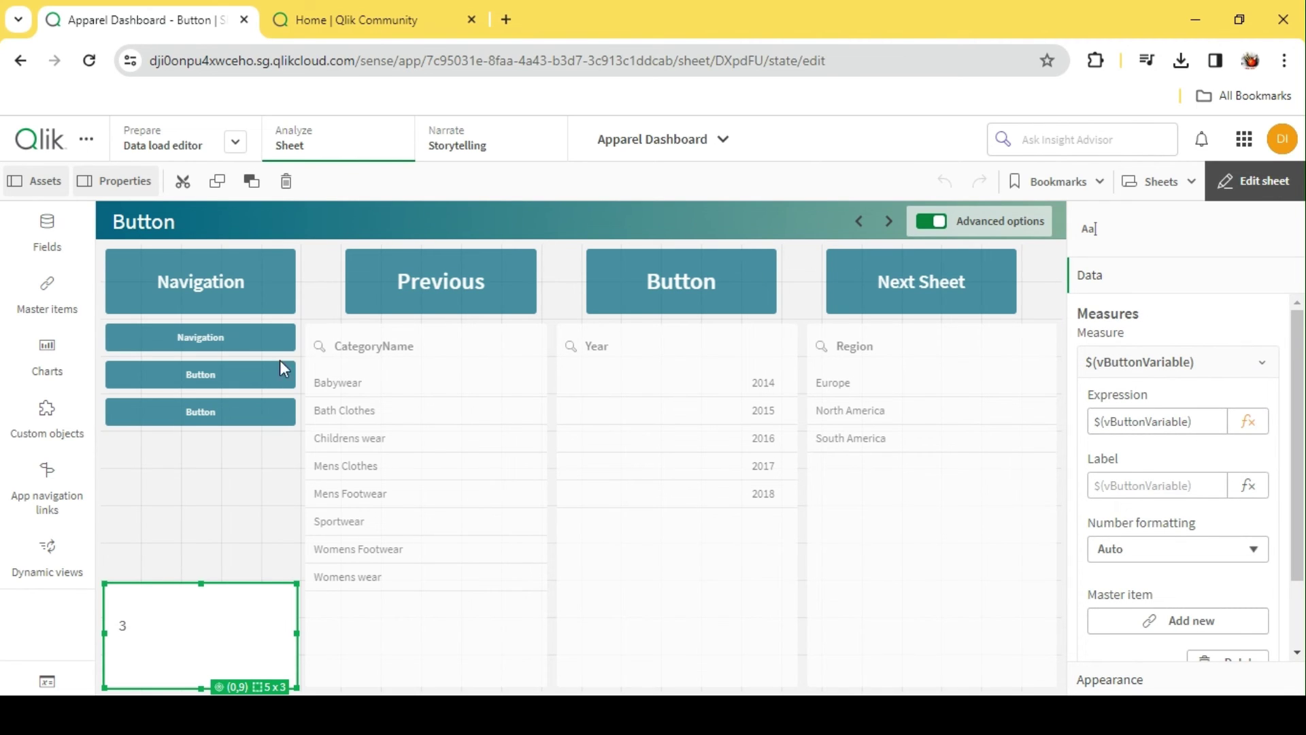
left_click(219, 471)
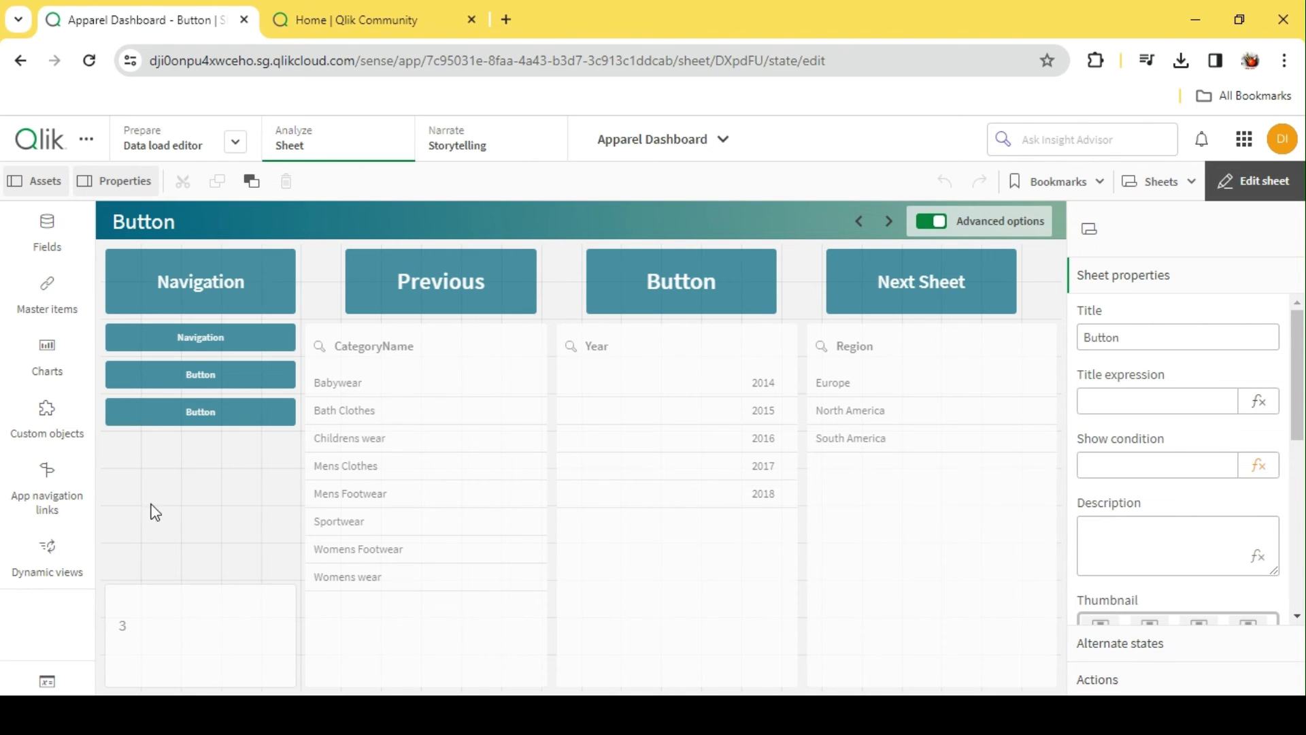
- Leave edit mode and select Sportwear in CategoryName, 2016 in Year, and South America in Region
left_click(1257, 181)
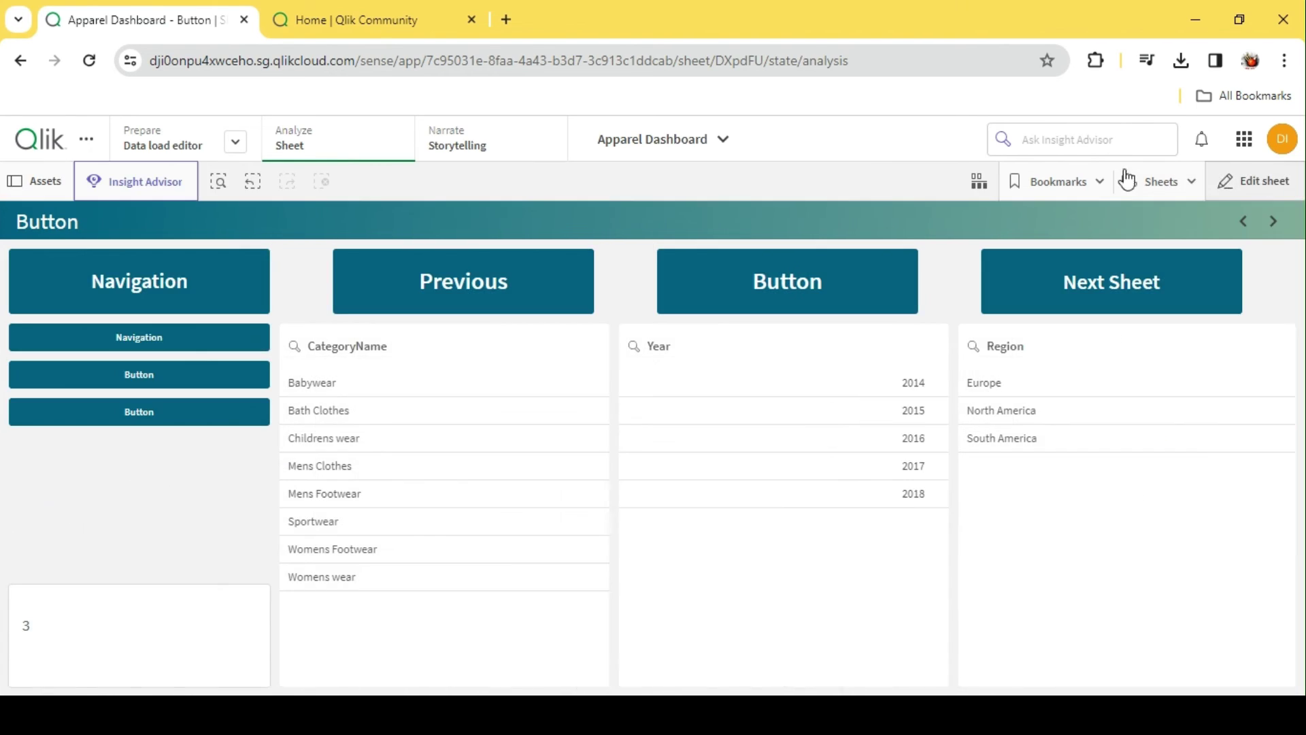
left_click(1053, 187)
left_click(893, 157)
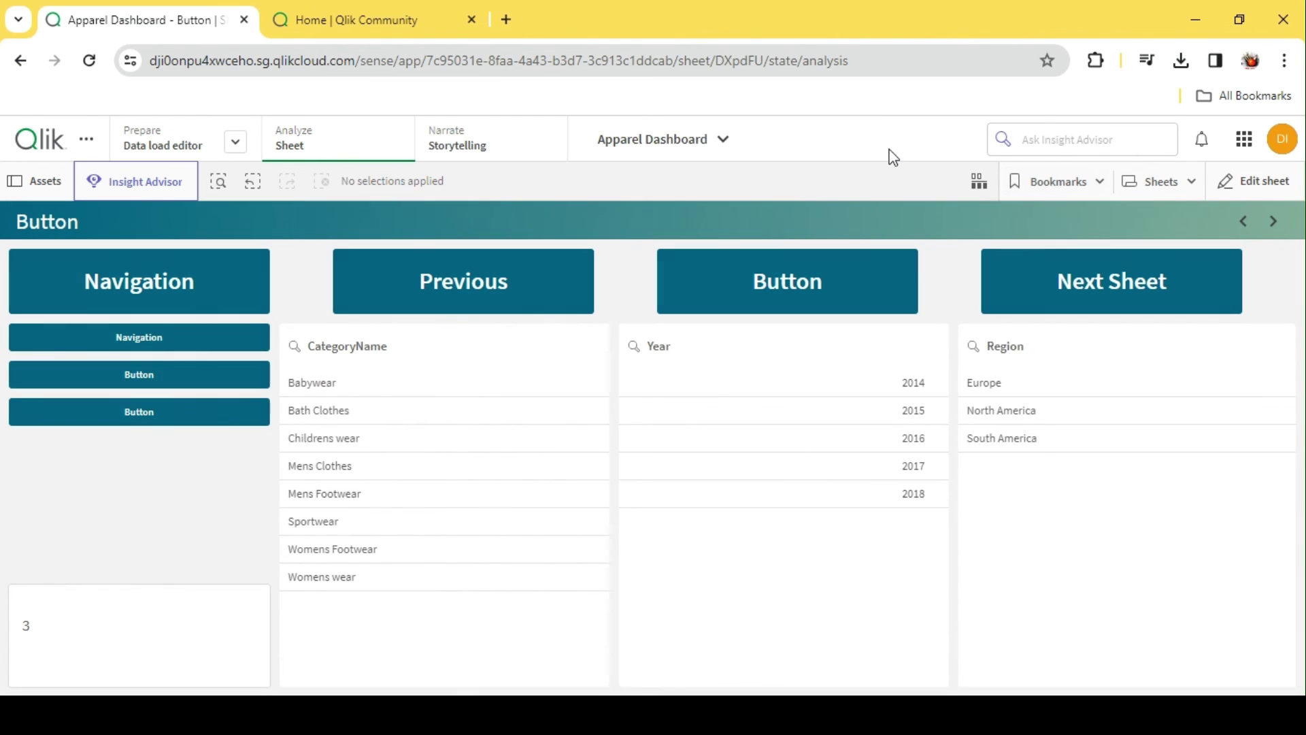
left_click(322, 523)
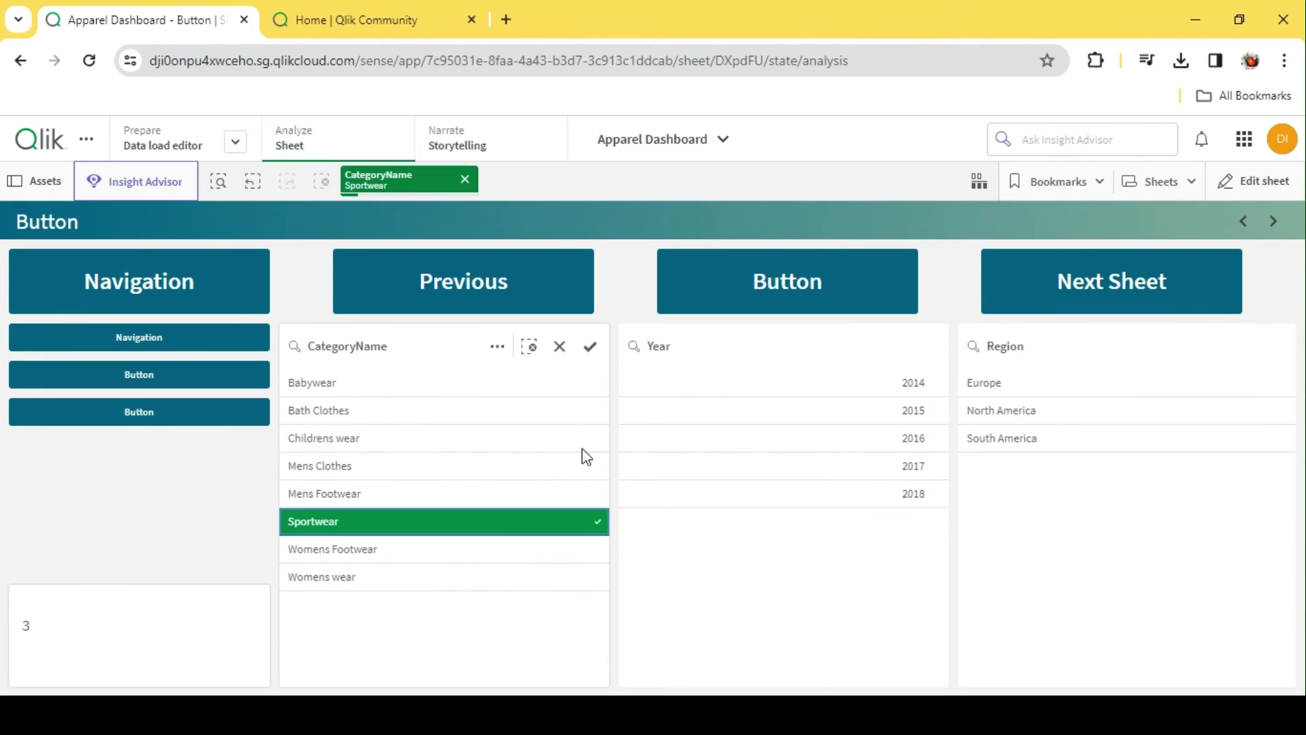
left_click(888, 440)
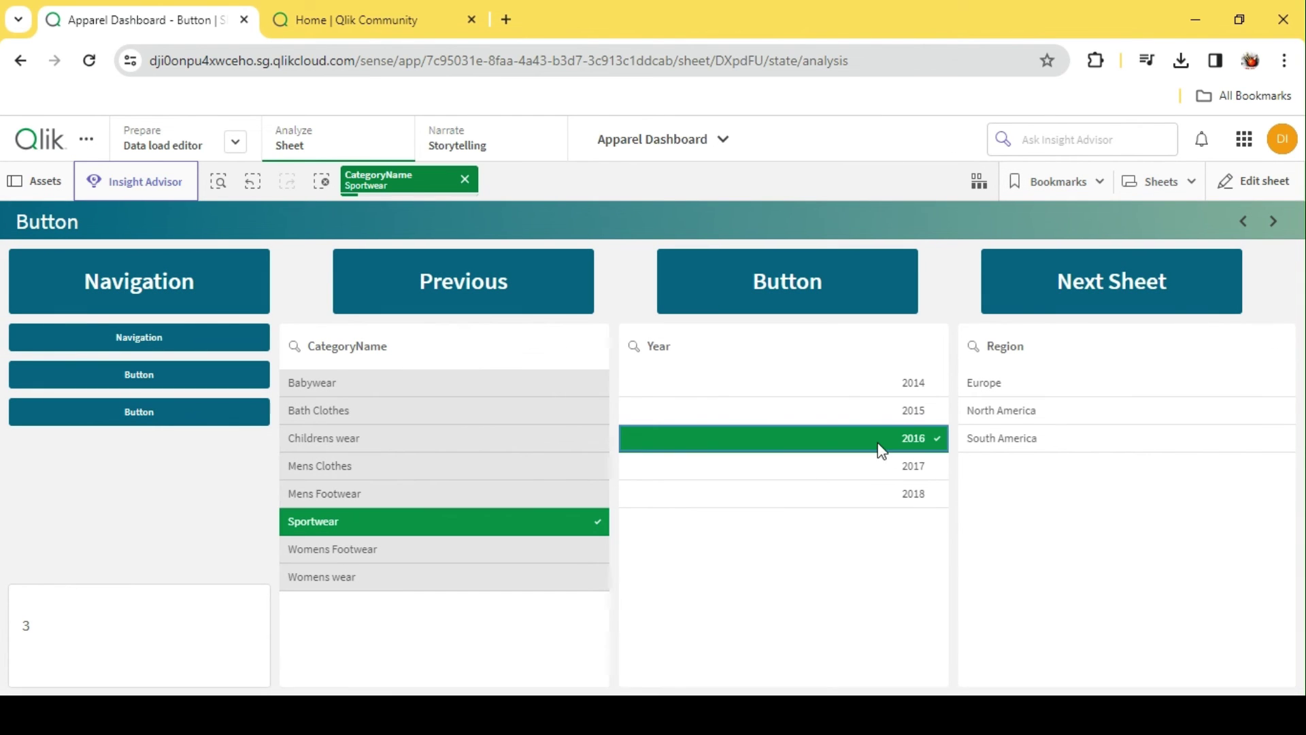
left_click(1049, 441)
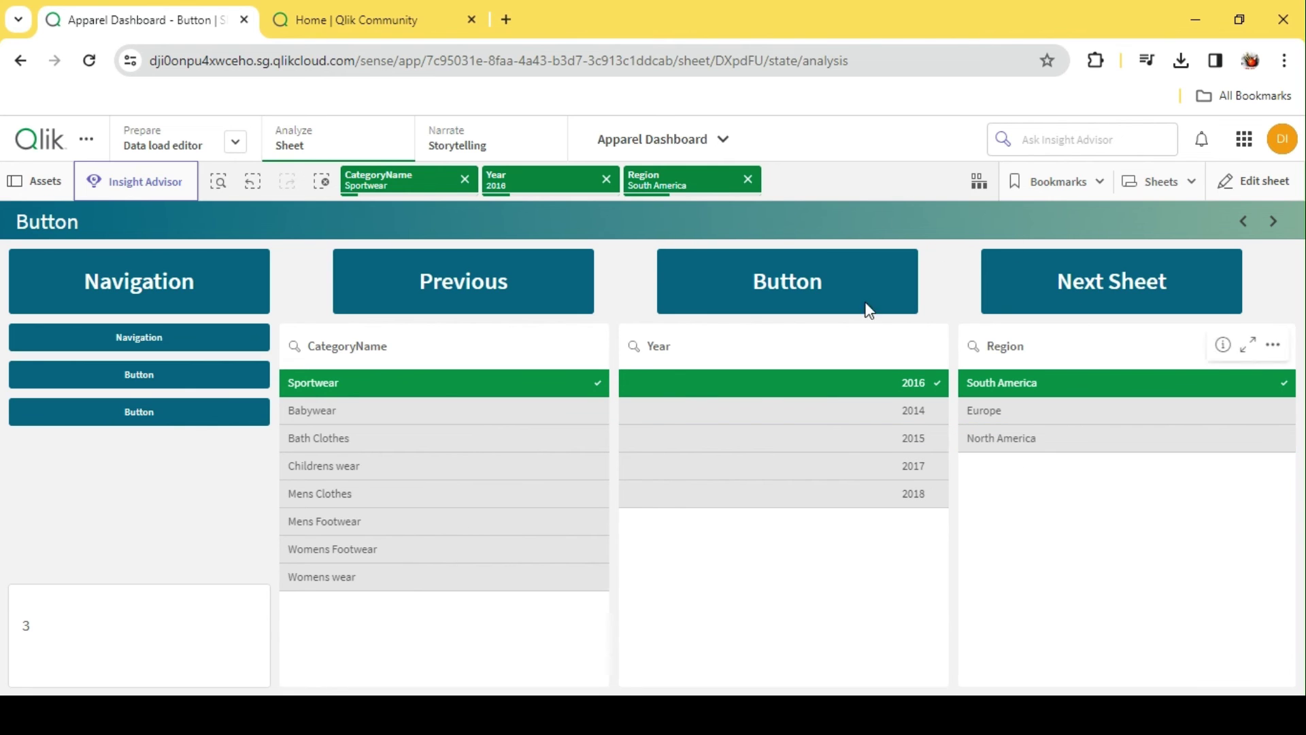
- Save the current selections and sheet location as a bookmark titled Bookmark, close the bookmark list, and clear all selections
left_click(1094, 182)
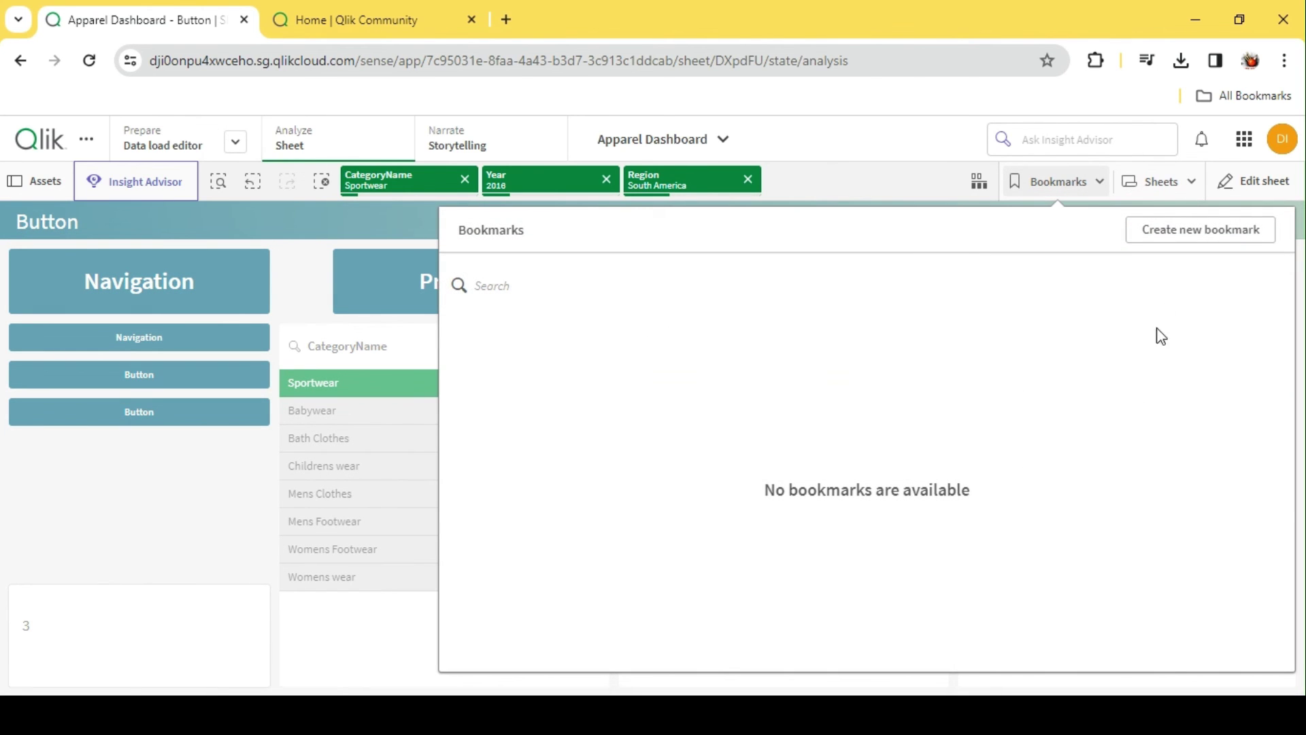
left_click(1208, 235)
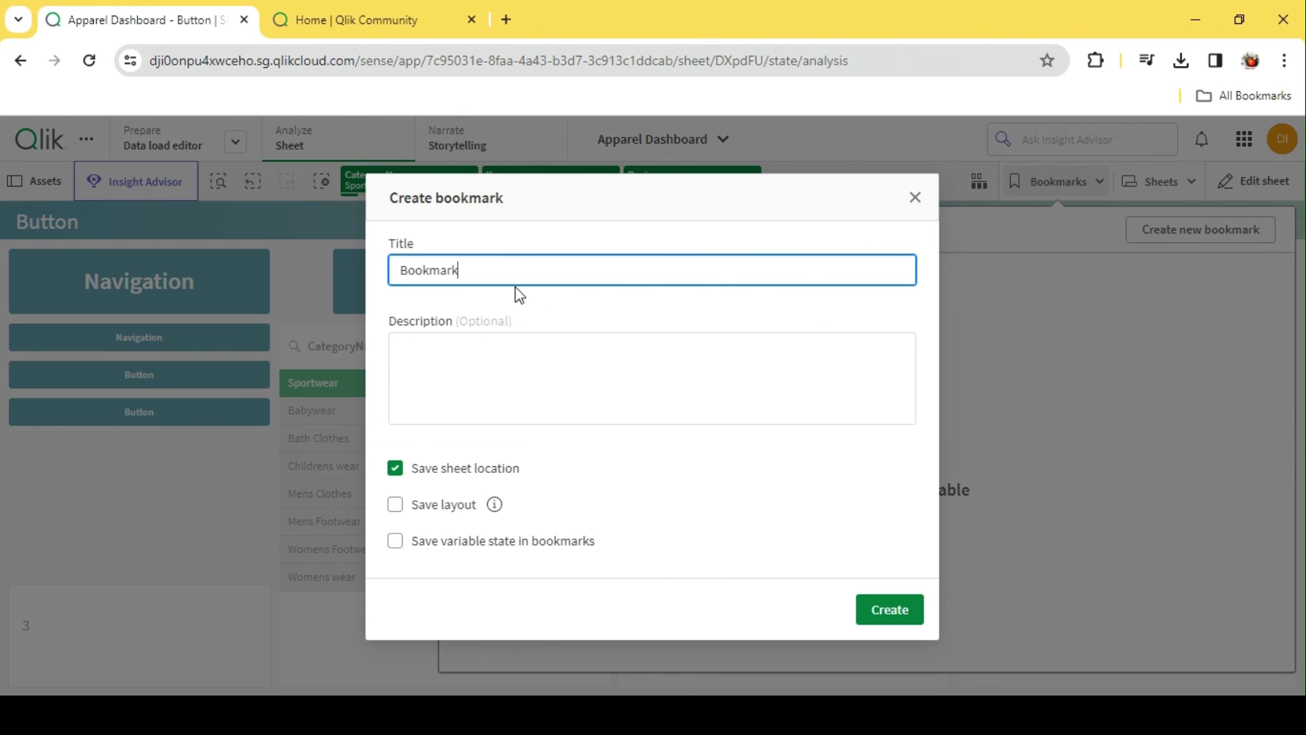
left_click(903, 619)
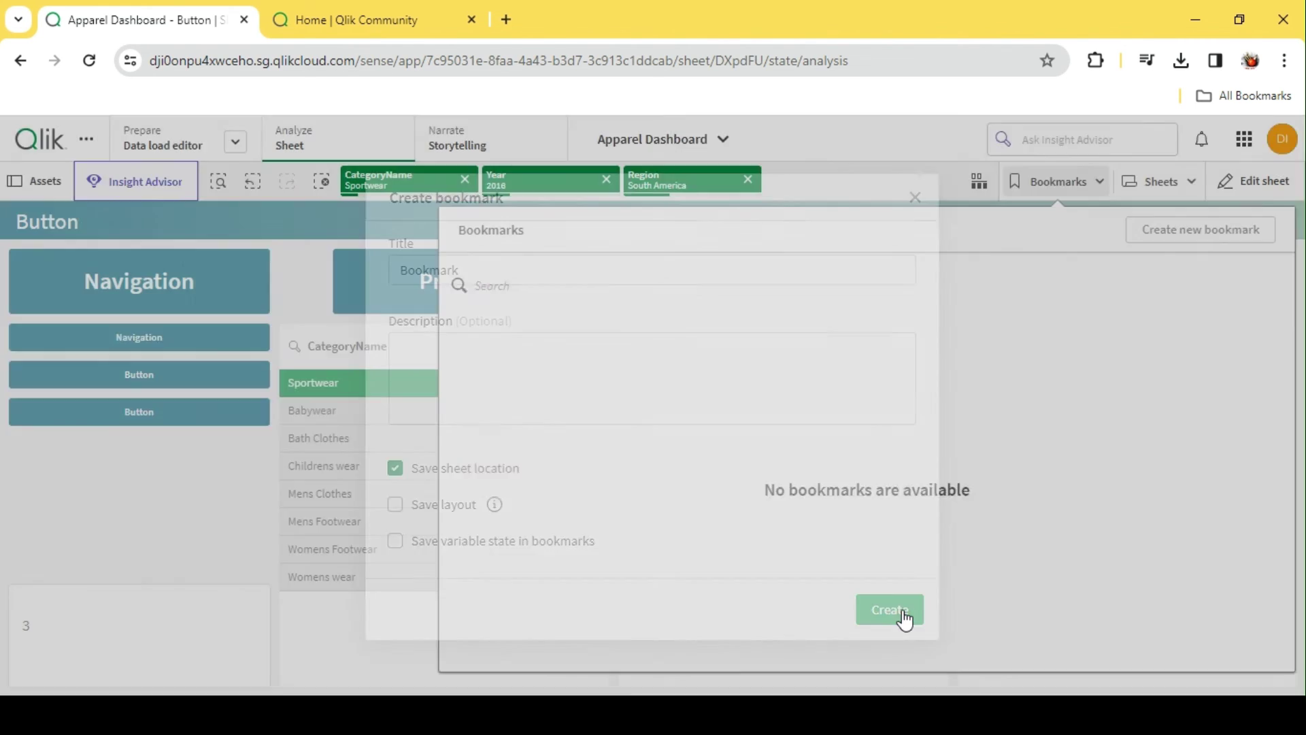
left_click(565, 450)
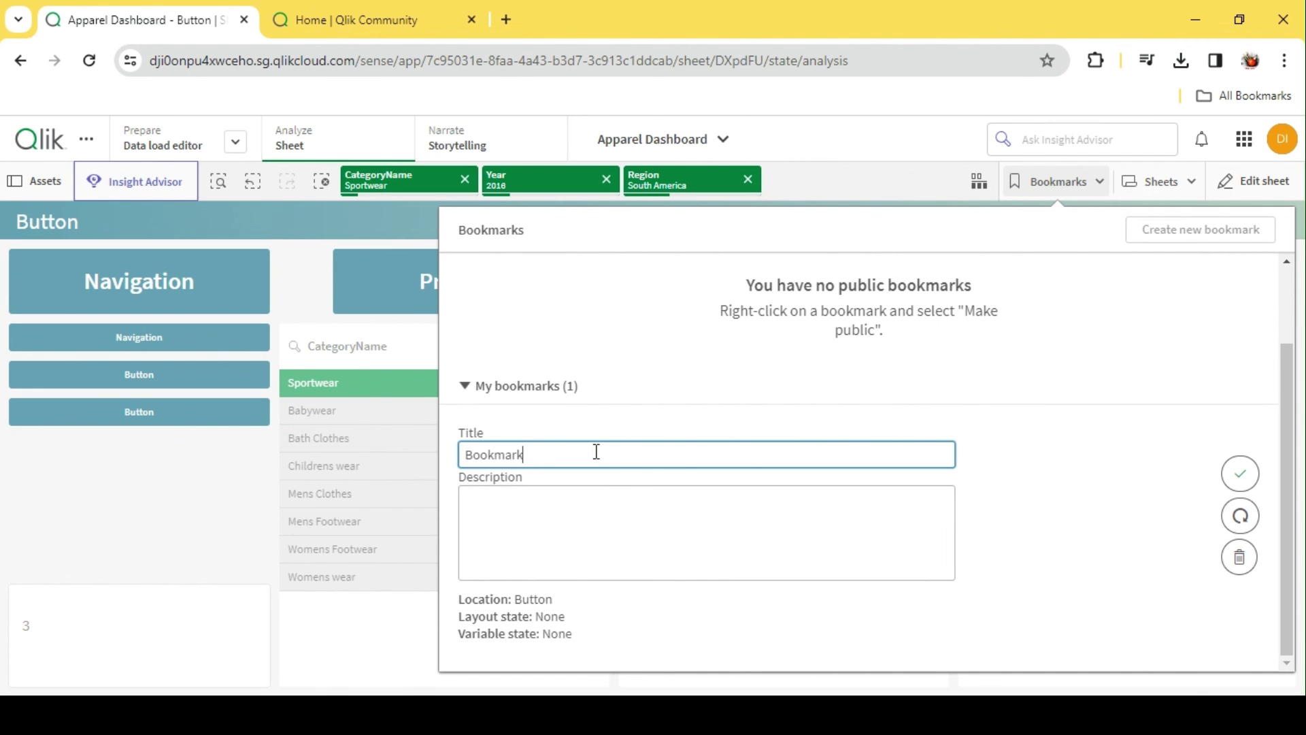
left_click(1245, 476)
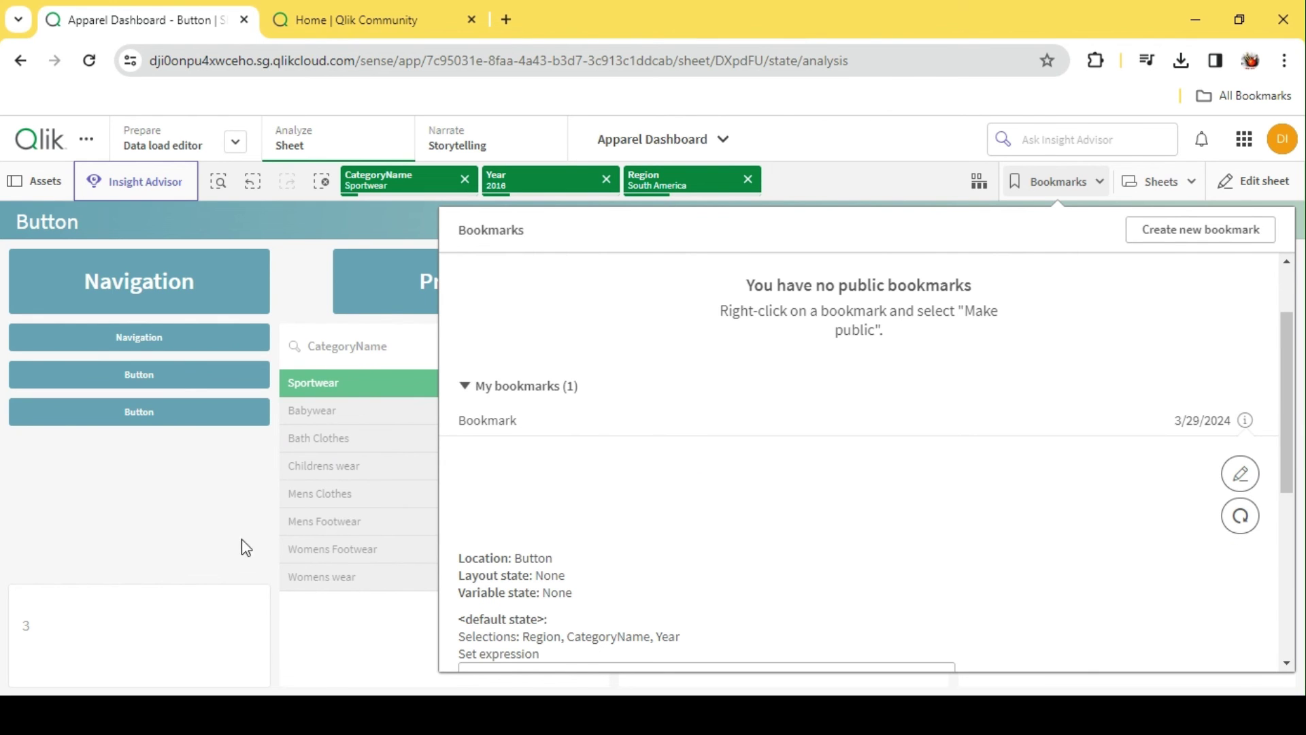
left_click(120, 549)
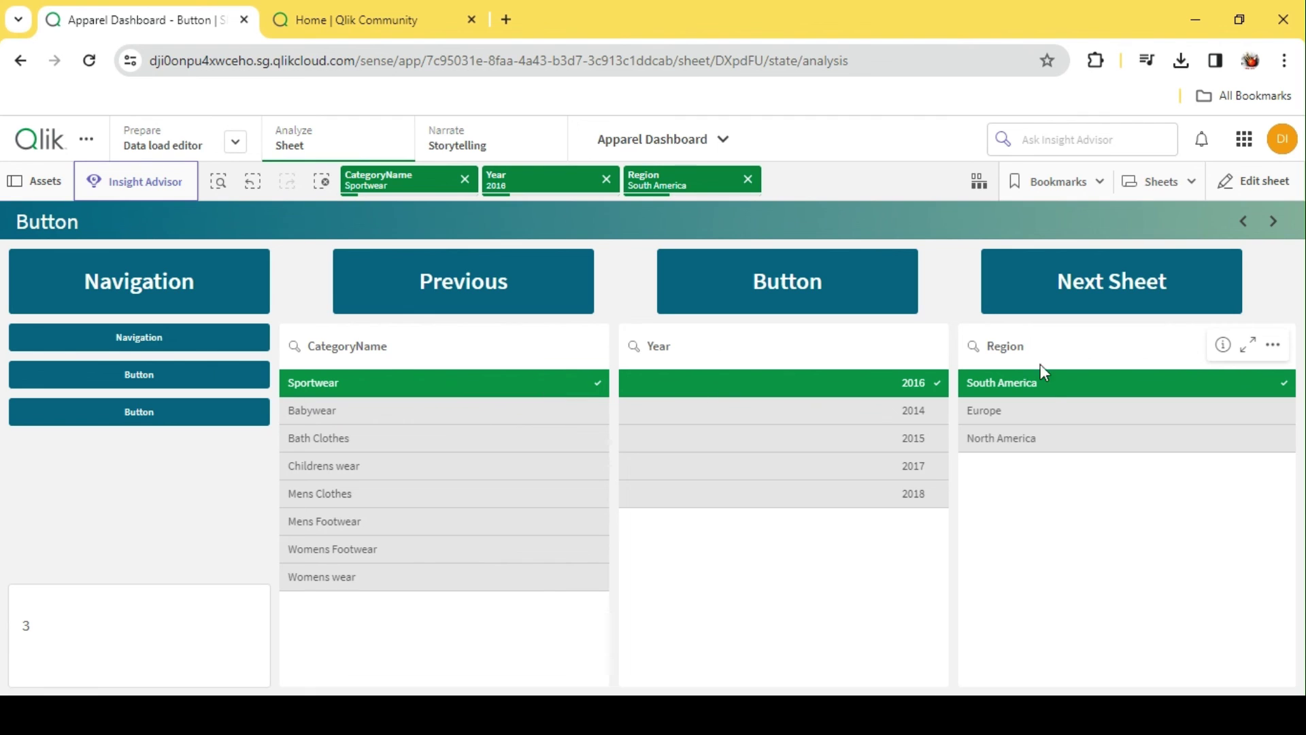
left_click(323, 181)
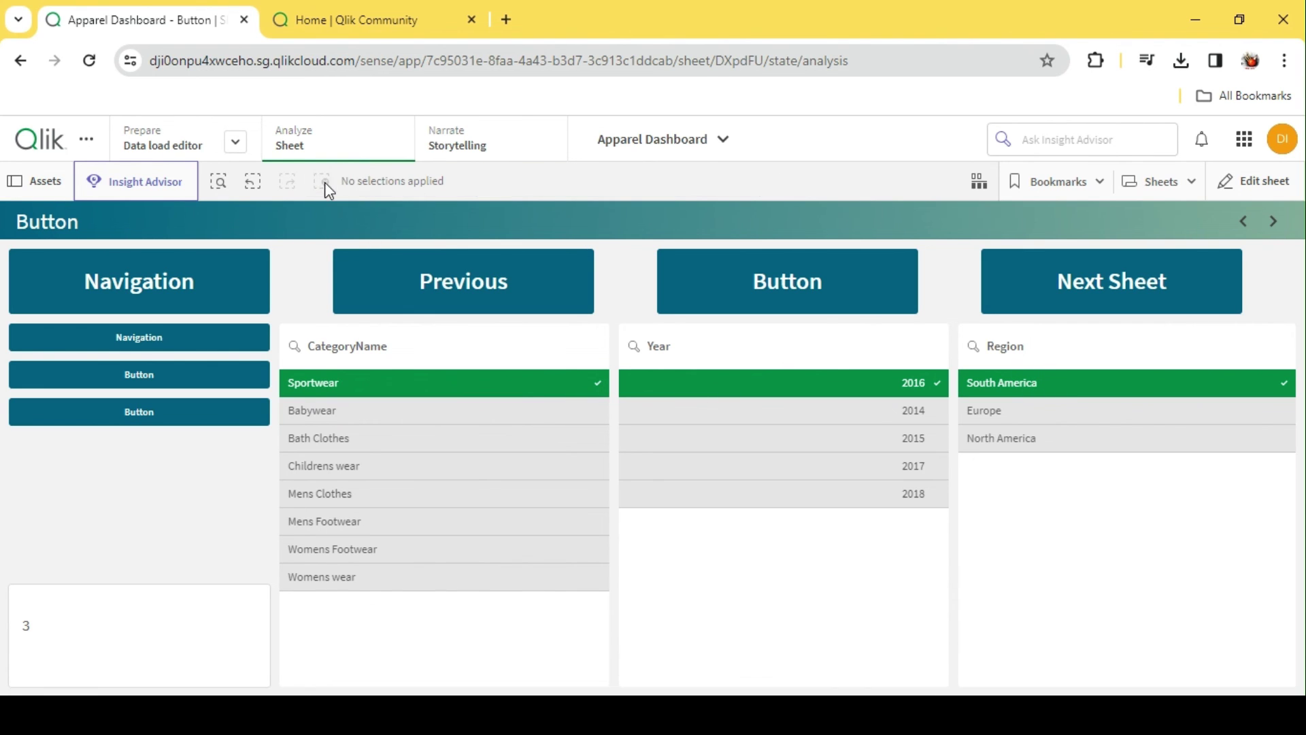
- Resume editing the sheet, paste a button copy below the third small button, and shrink it to one grid row high
left_click(1254, 181)
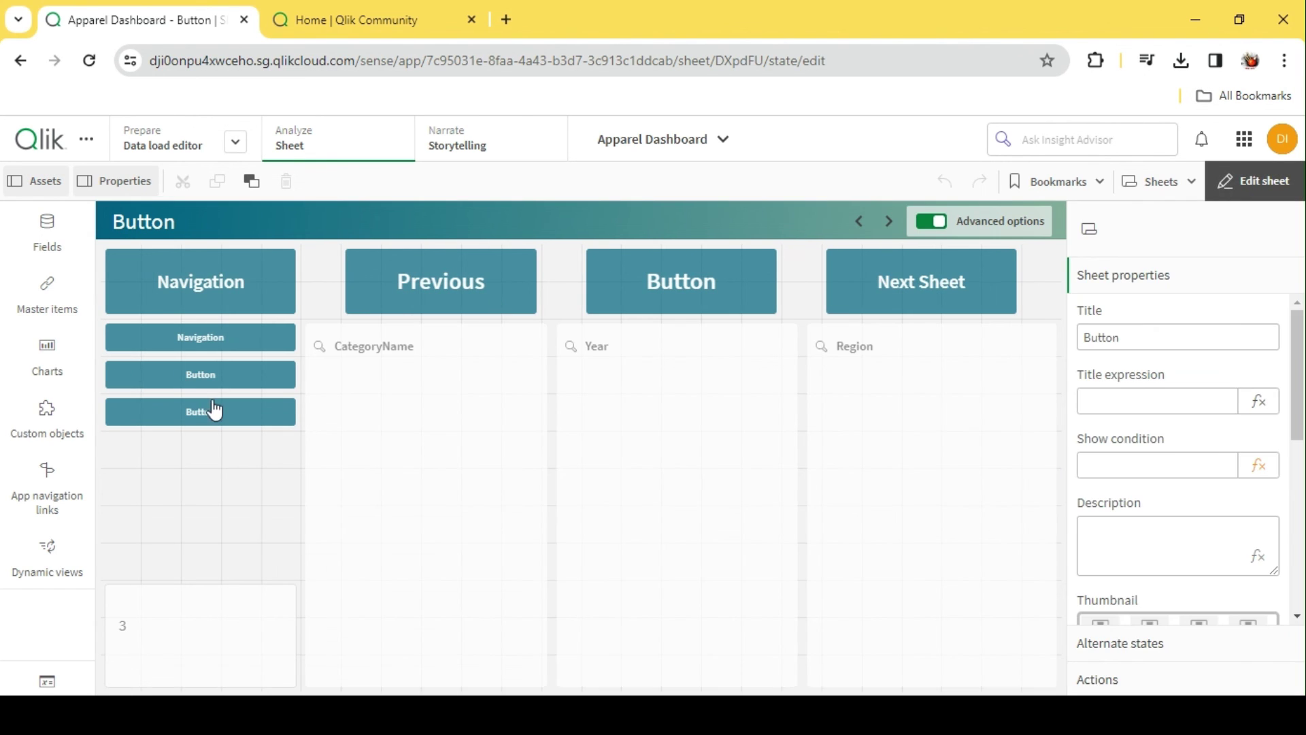
left_click(212, 411)
left_click(190, 455)
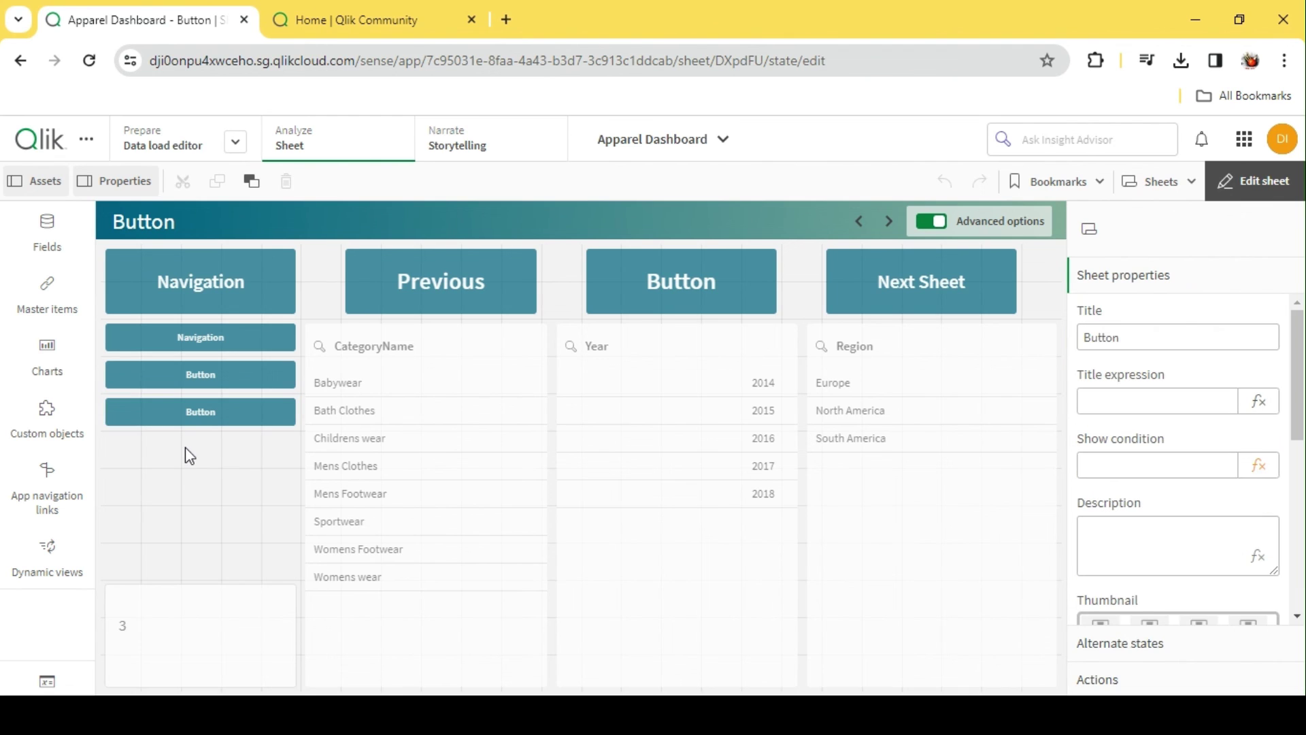
key("ctrl+v")
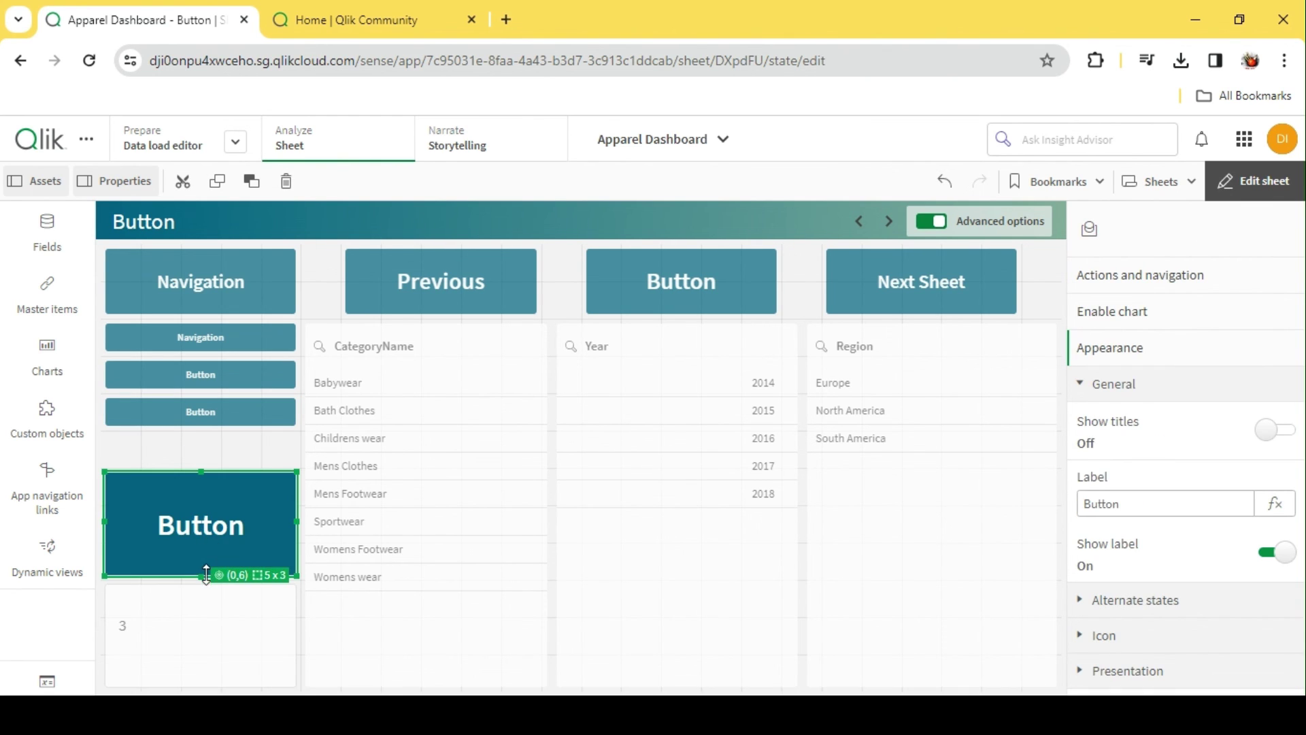
left_click_drag(206, 574, 218, 503)
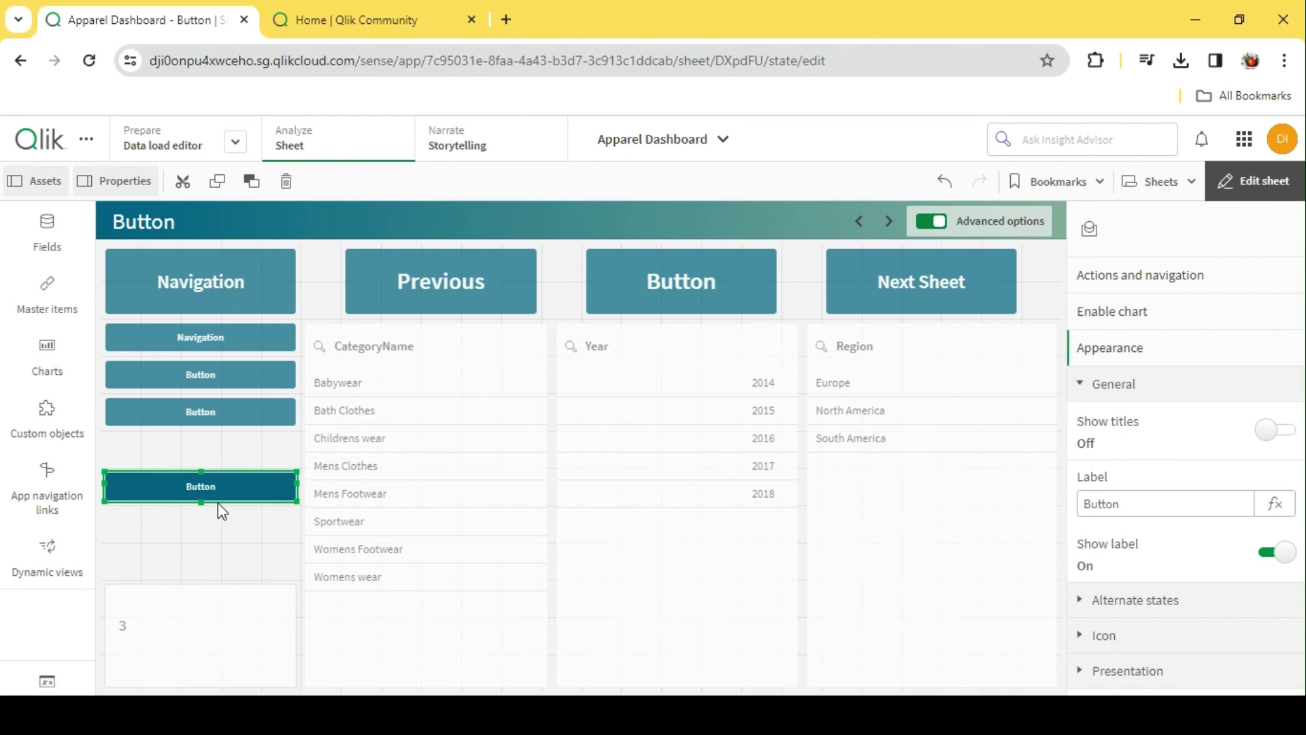
- Delete the copied Set variable value action from the new button
left_click(1151, 278)
left_click(1264, 319)
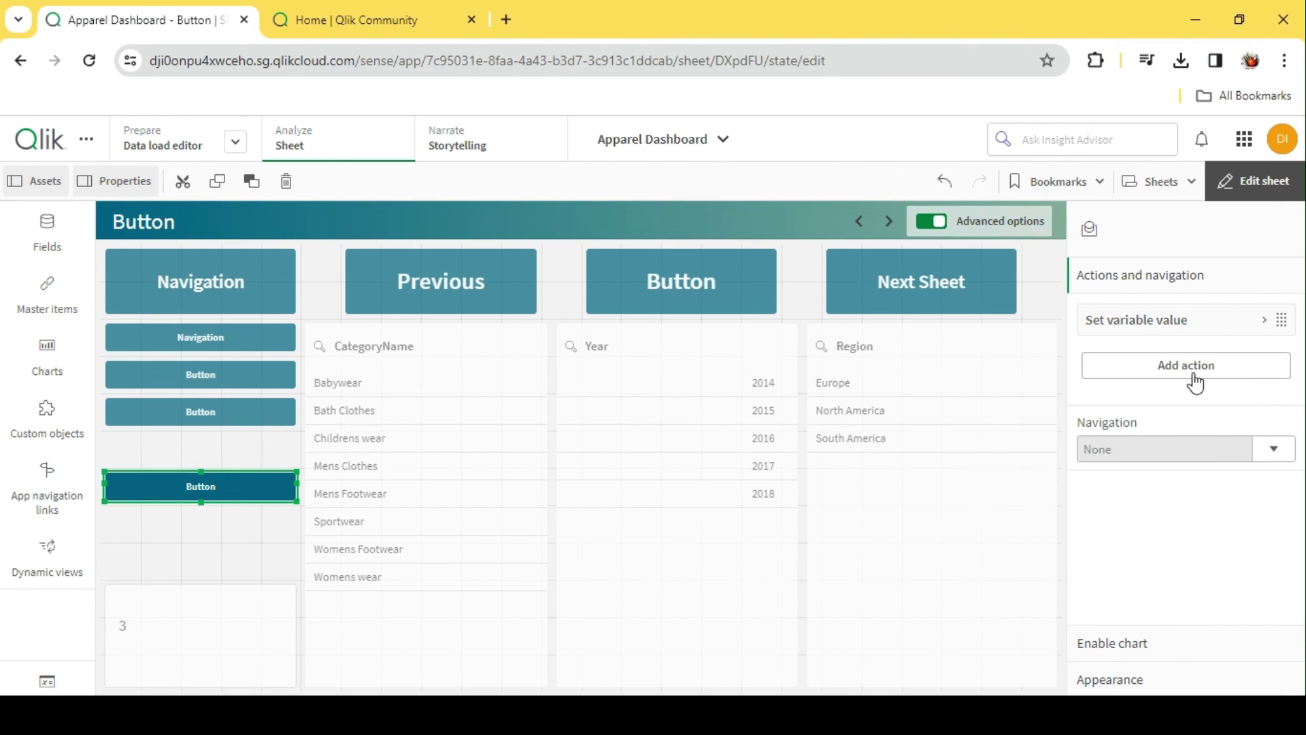
right_click(1193, 328)
left_click(1148, 314)
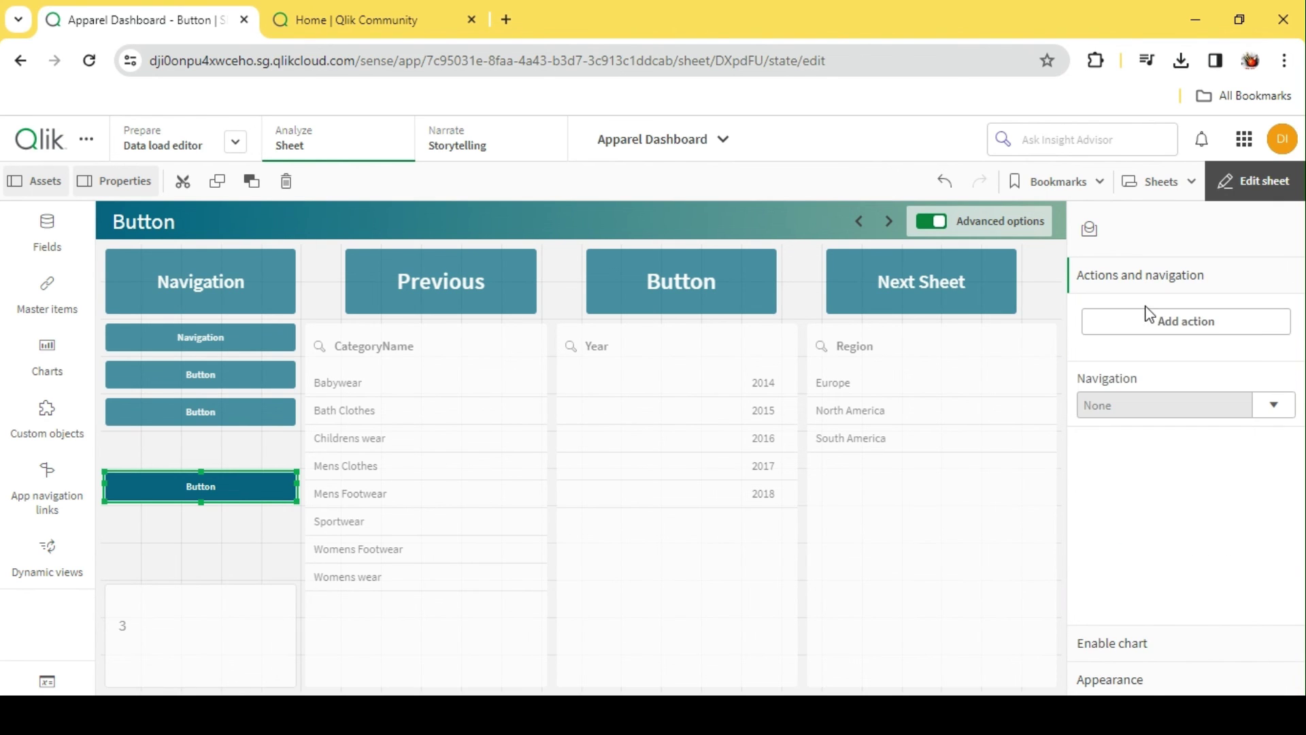
- Add an Apply bookmark action to the new button and choose the bookmark named Bookmark
left_click(1212, 332)
left_click(1247, 443)
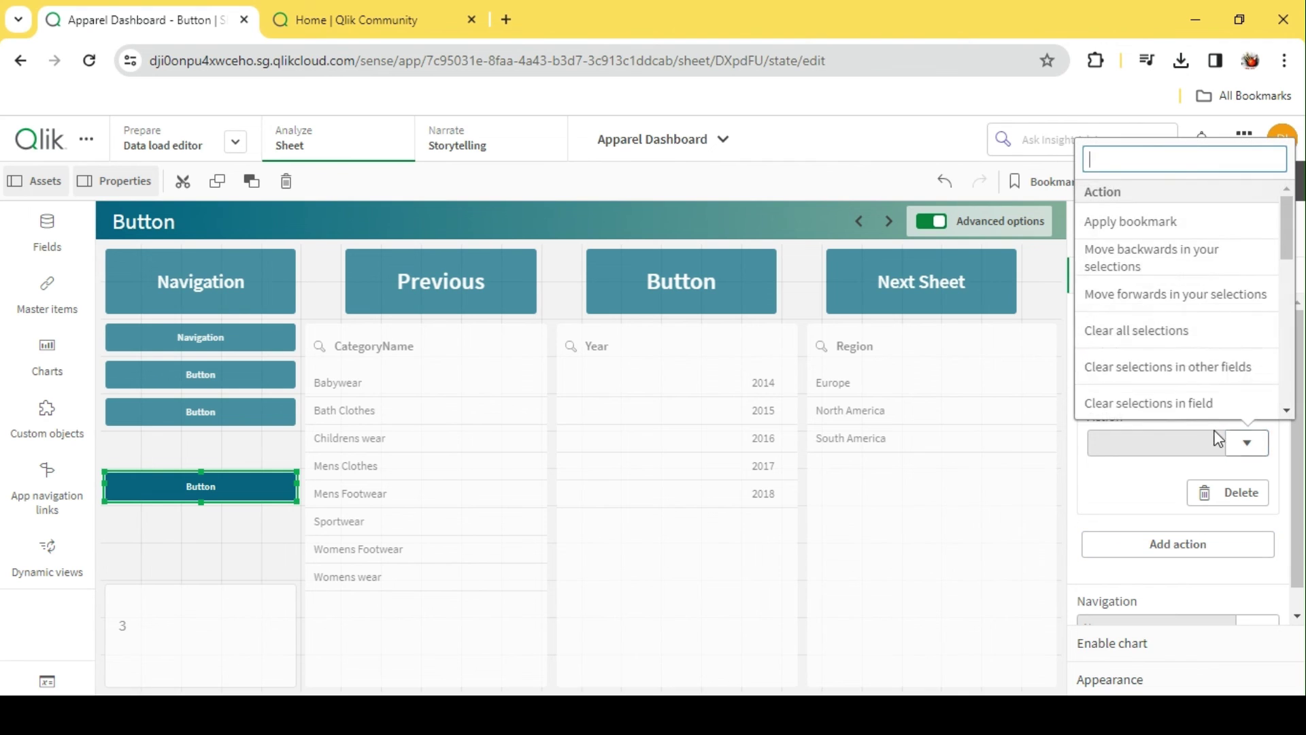
scroll(1177, 333, "down", 5)
scroll(1184, 340, "up", 6)
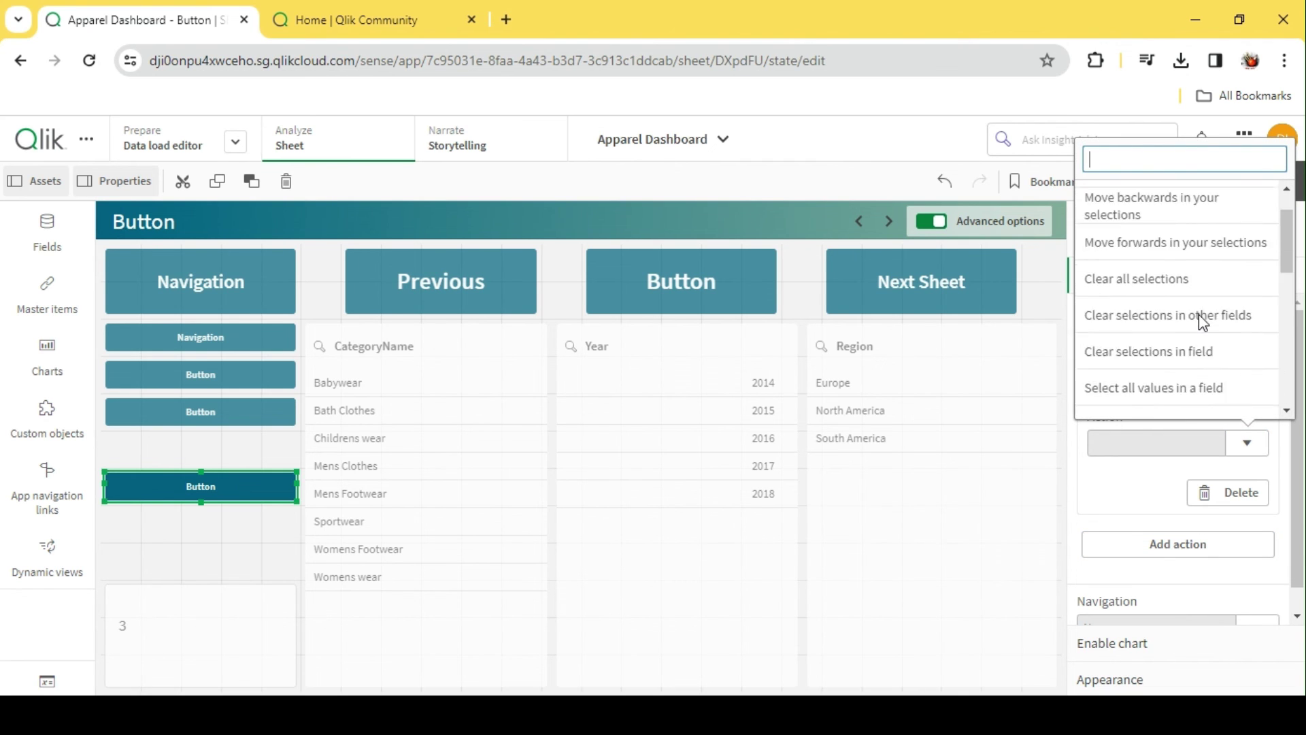
left_click(1163, 224)
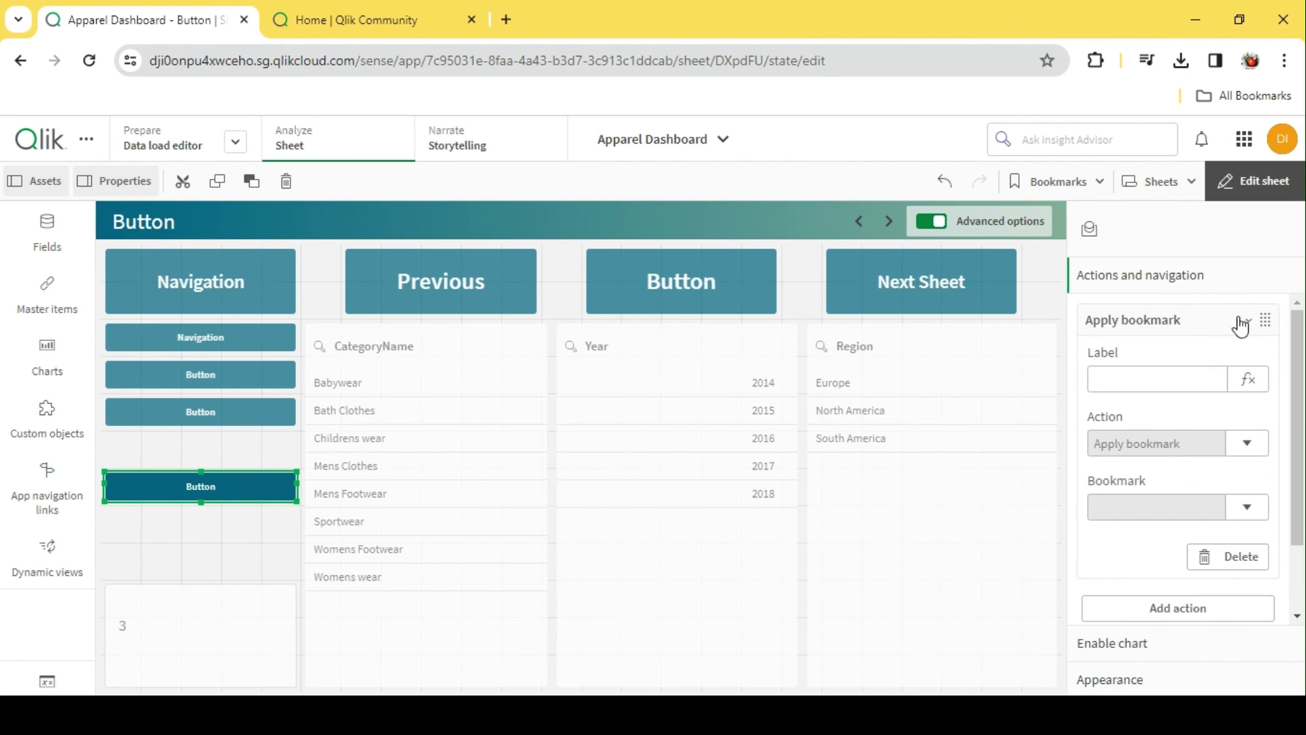
left_click(1251, 511)
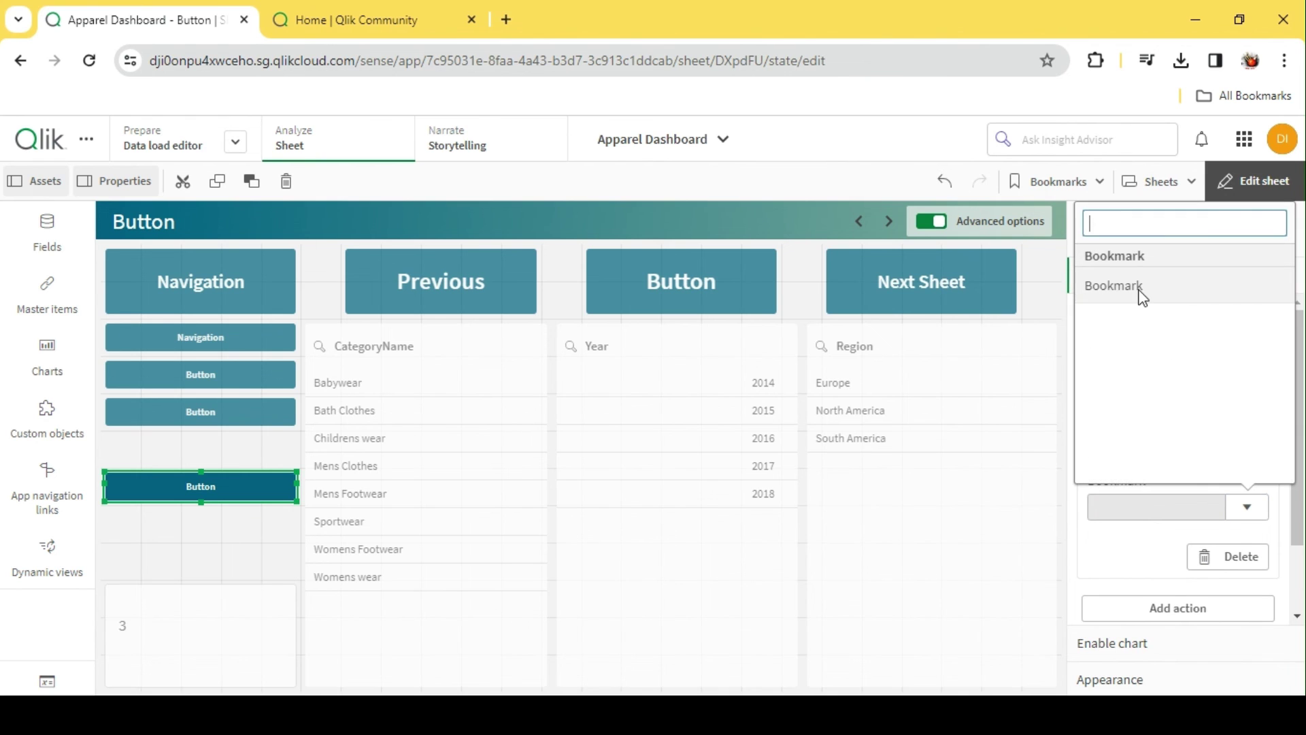
left_click(1142, 290)
- Leave edit mode, test the new bookmark button, and clear all selections
left_click(1288, 184)
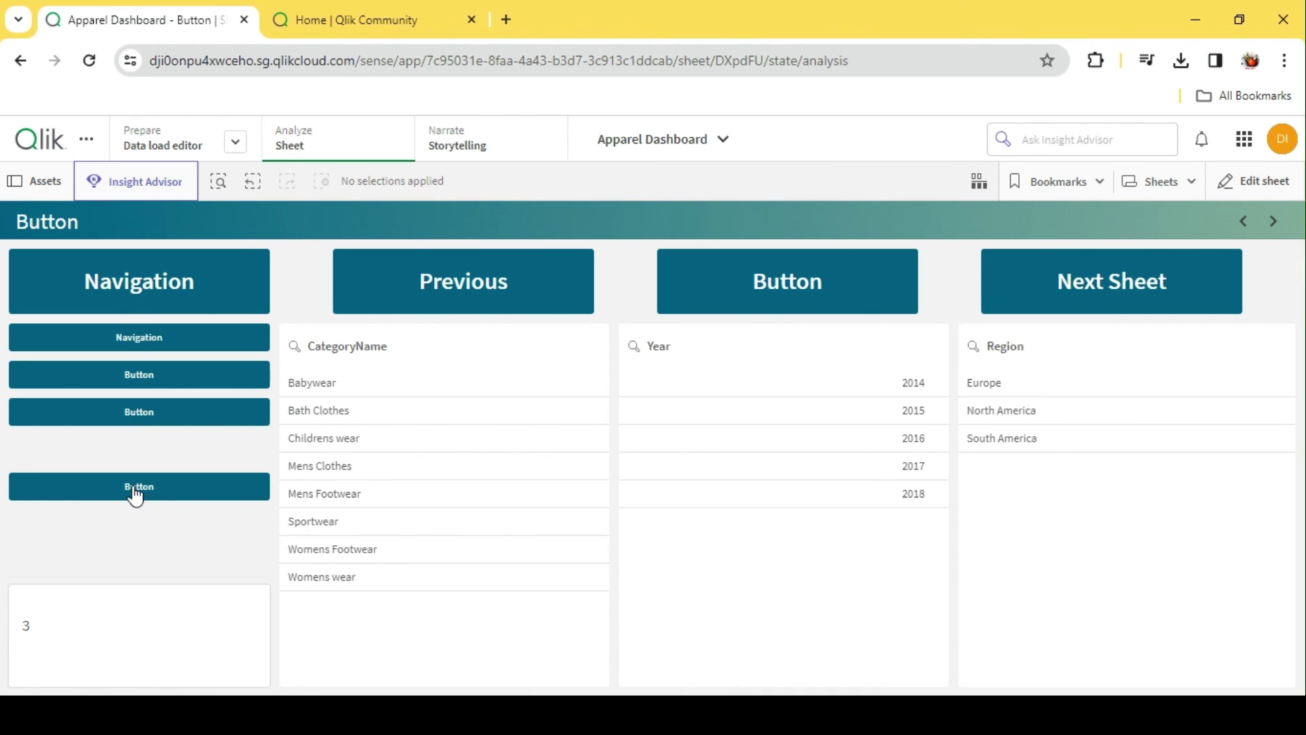
left_click(135, 490)
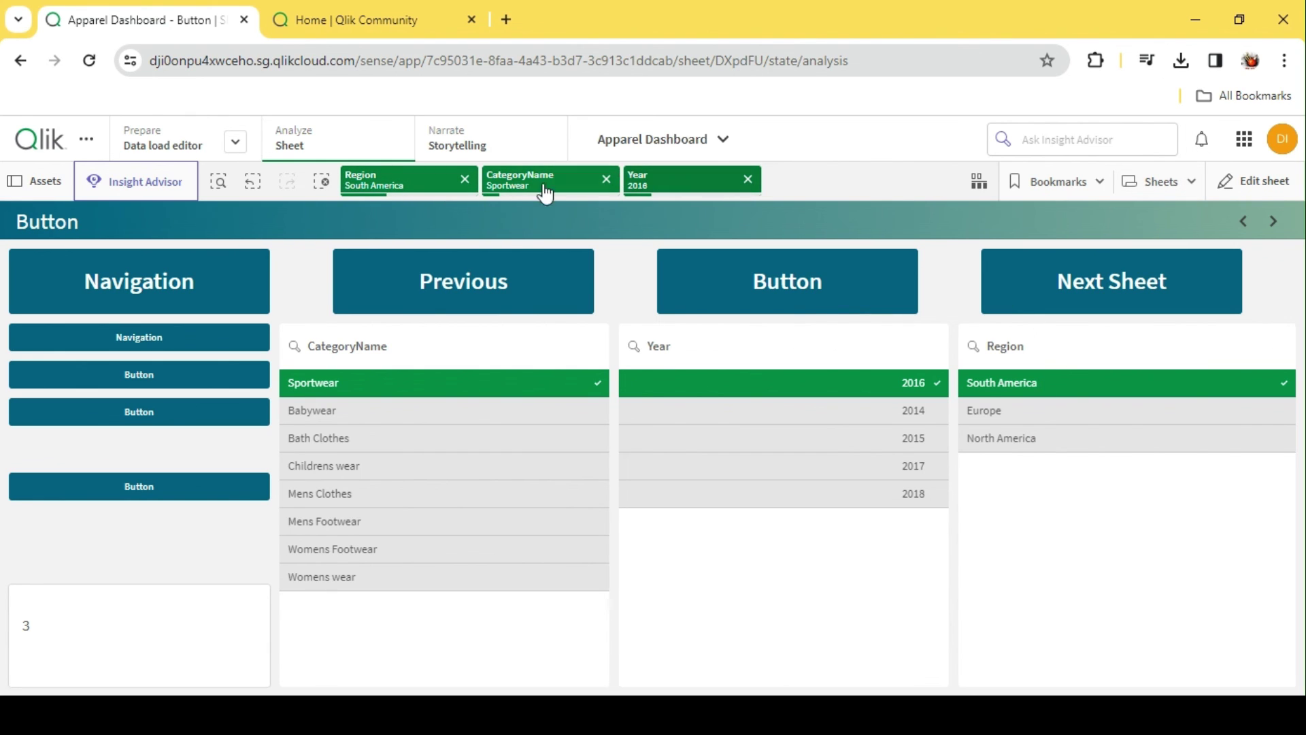
left_click(322, 180)
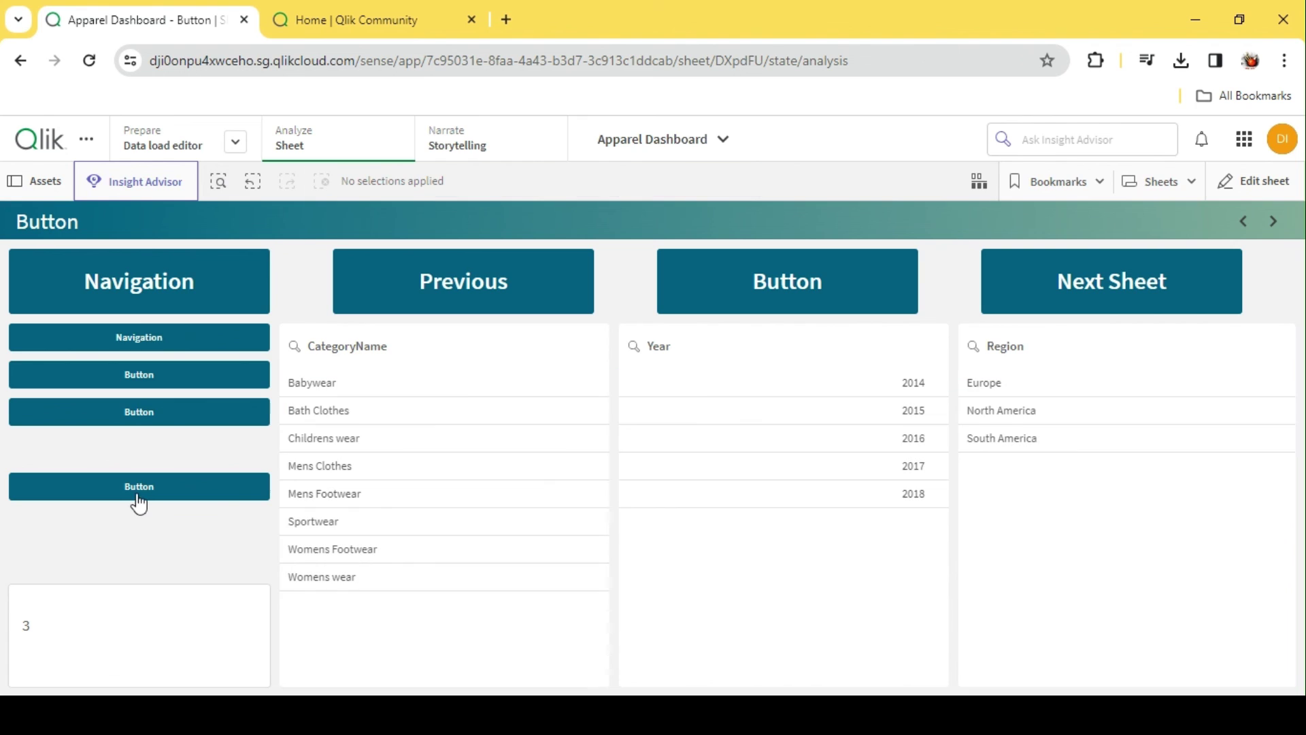